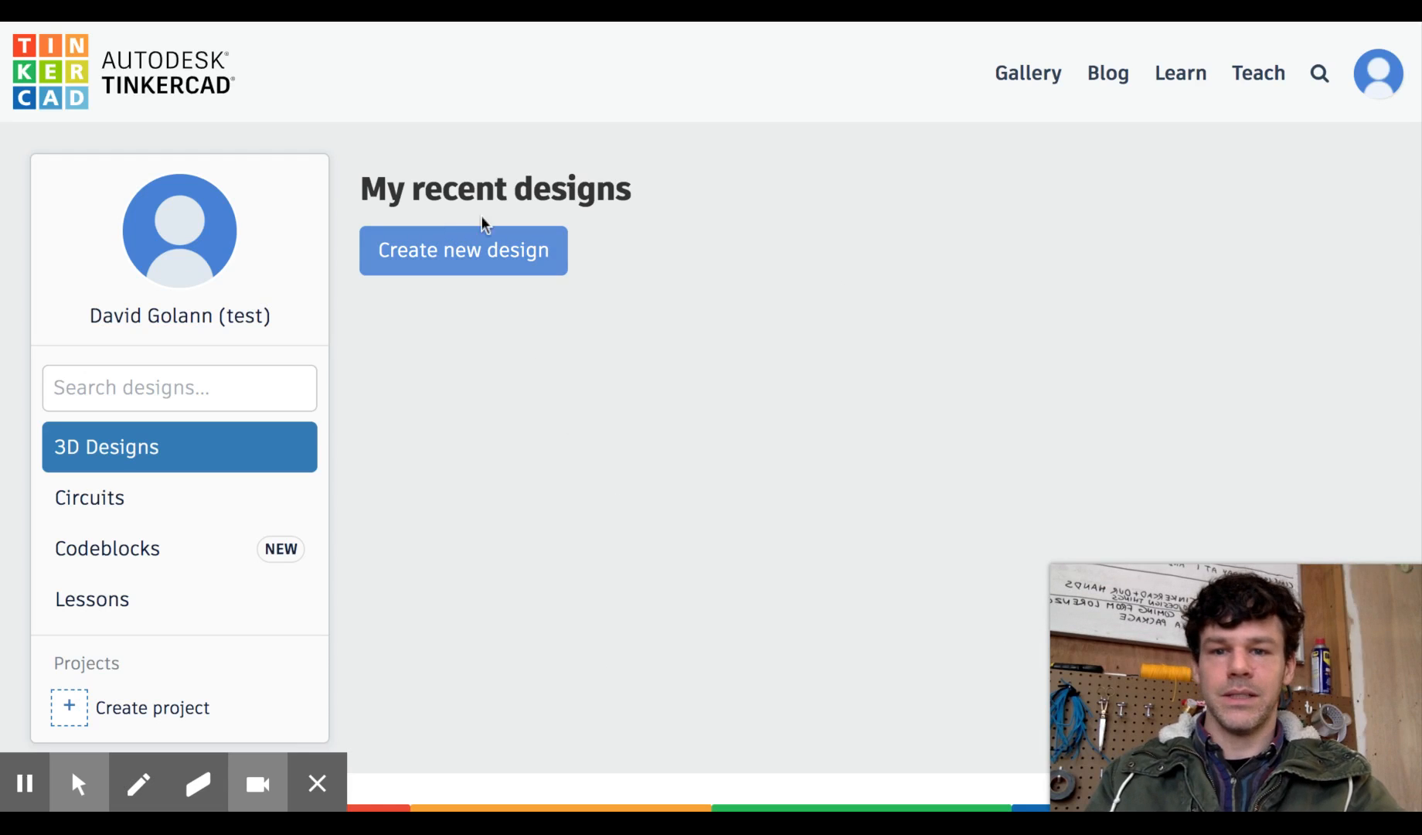
Create a new 3D design from the recent designs page.
drag(374, 191, 628, 192)
click(636, 251)
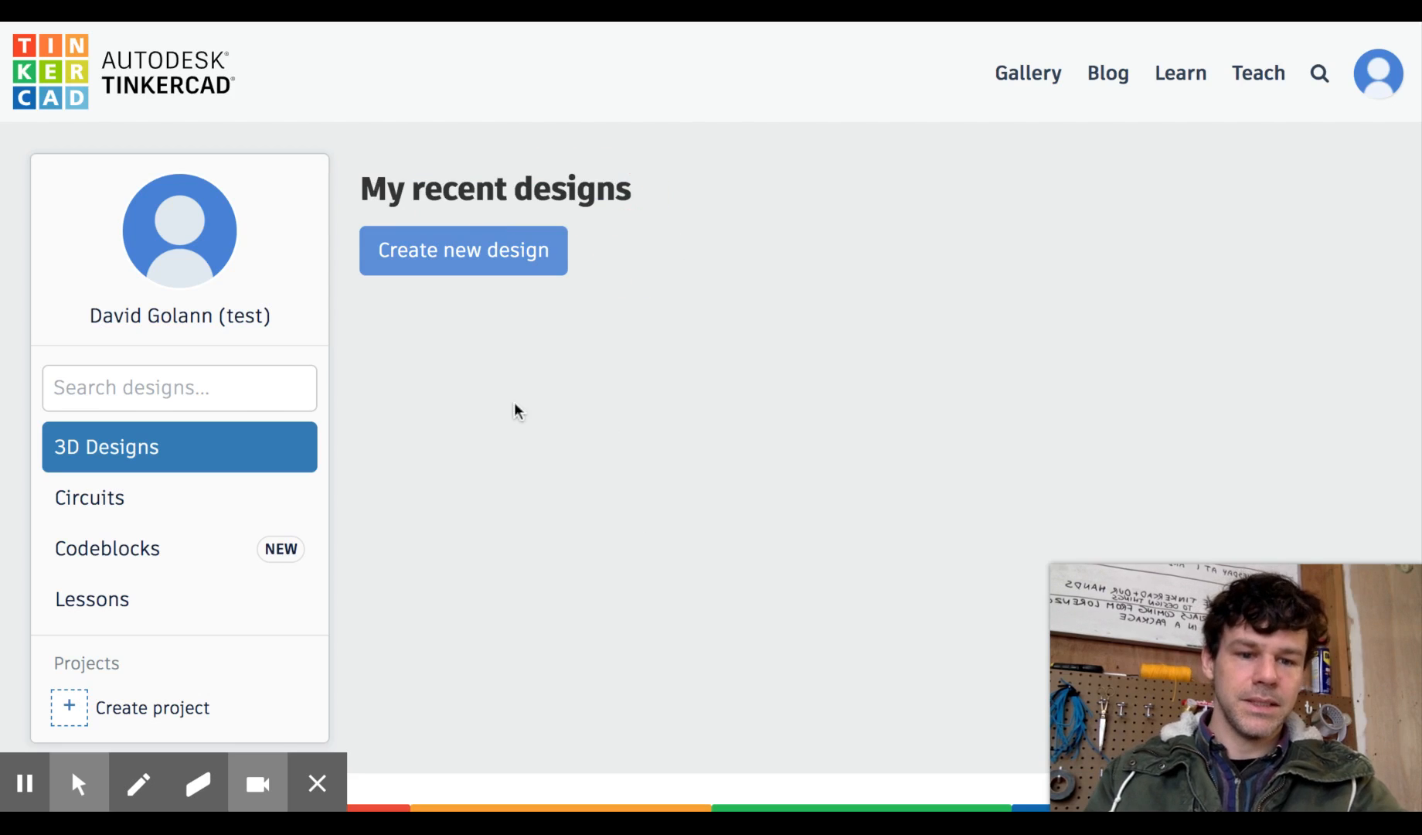
click(487, 251)
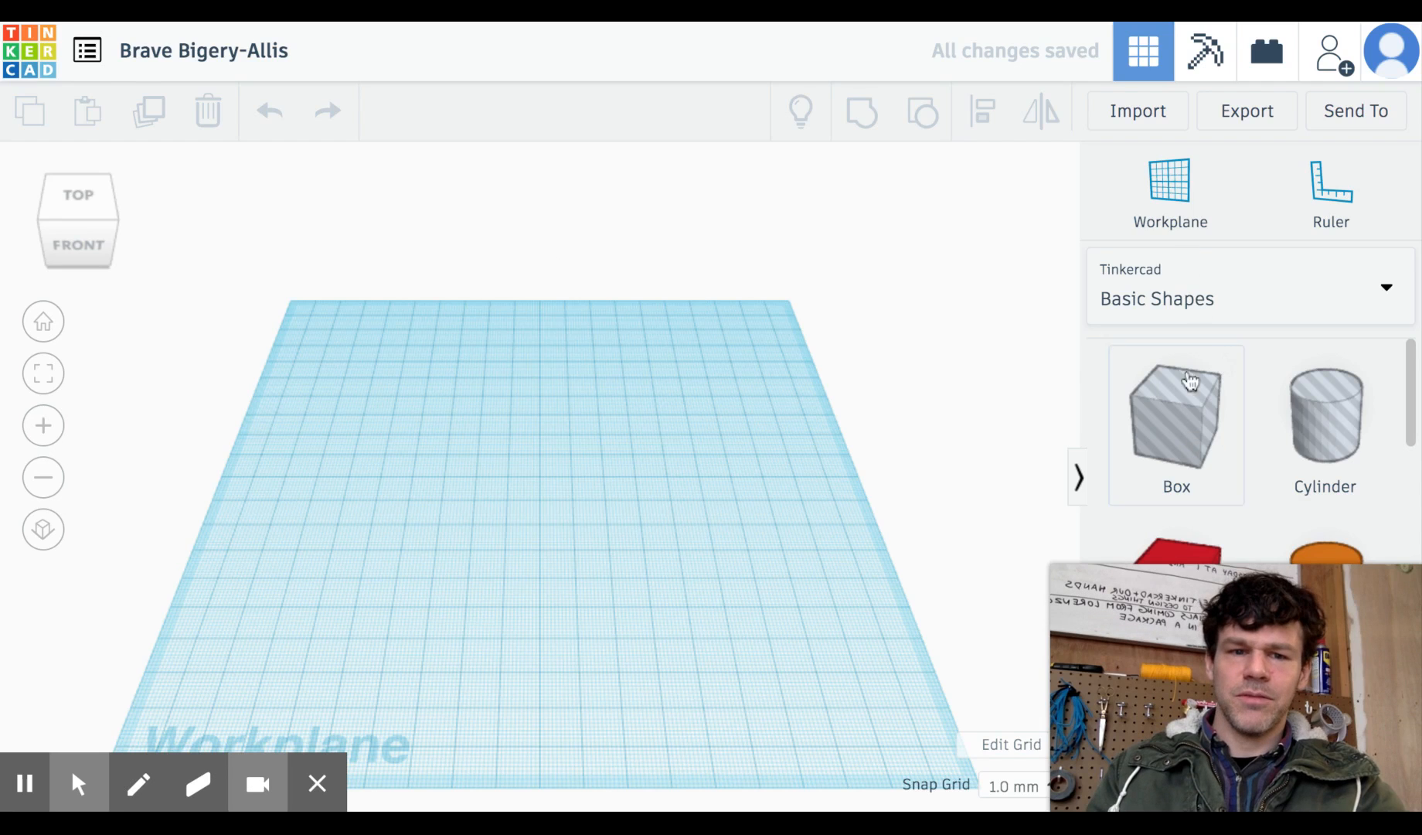
Place a solid red box from the basic shapes near the middle of the workplane.
scroll(1210, 485, down, 1)
scroll(1211, 489, down, 1)
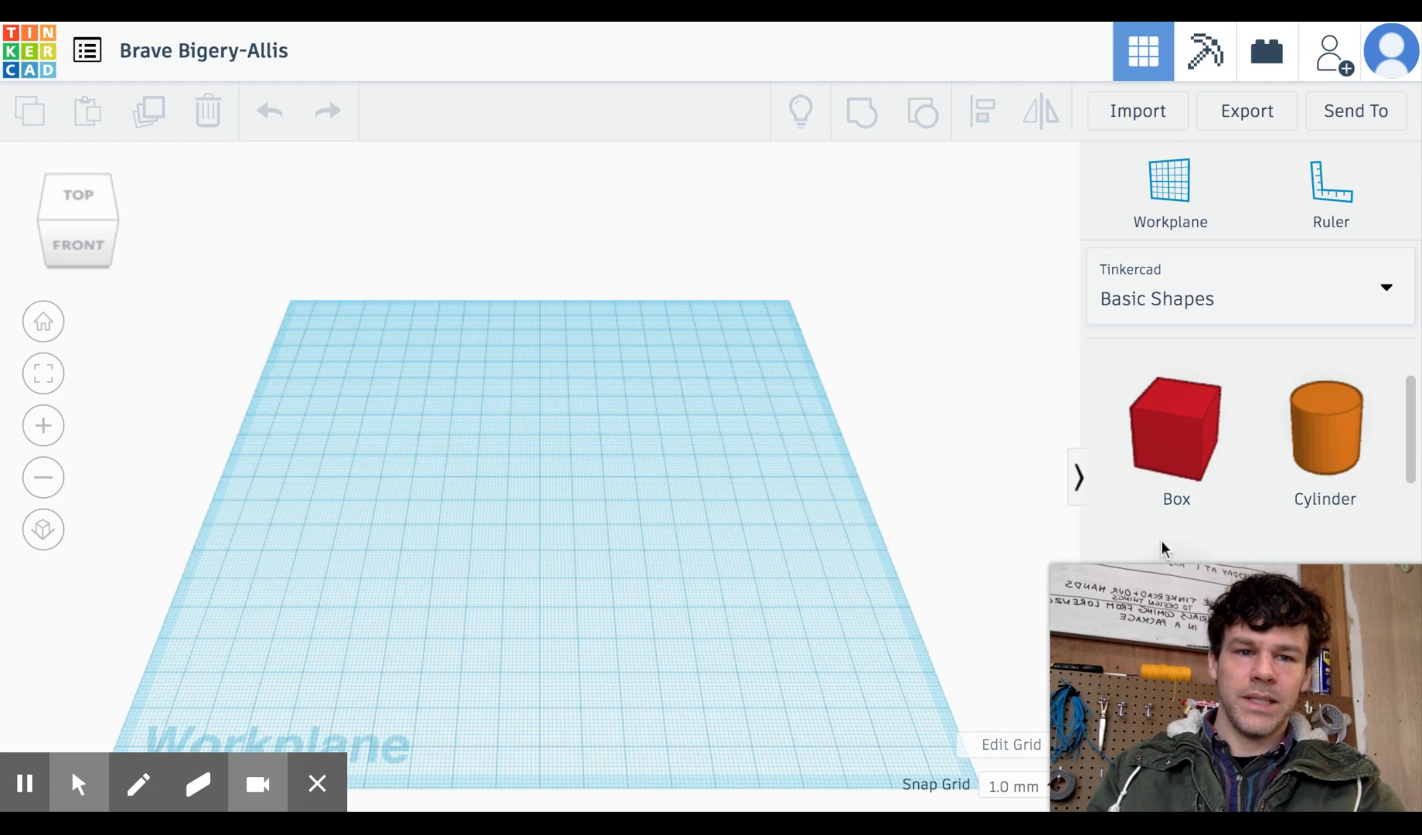
scroll(1250, 487, down, 3)
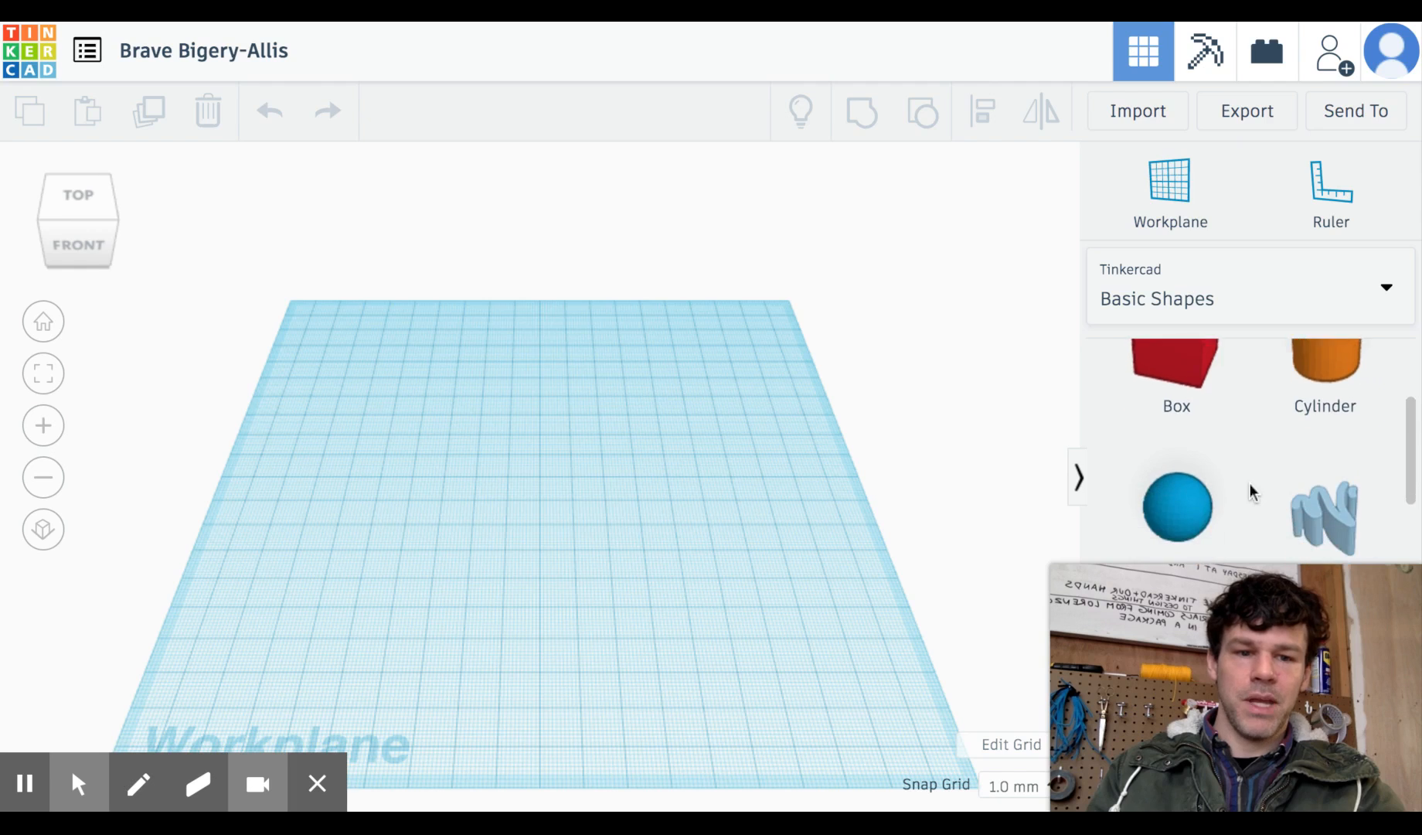
scroll(1250, 485, up, 3)
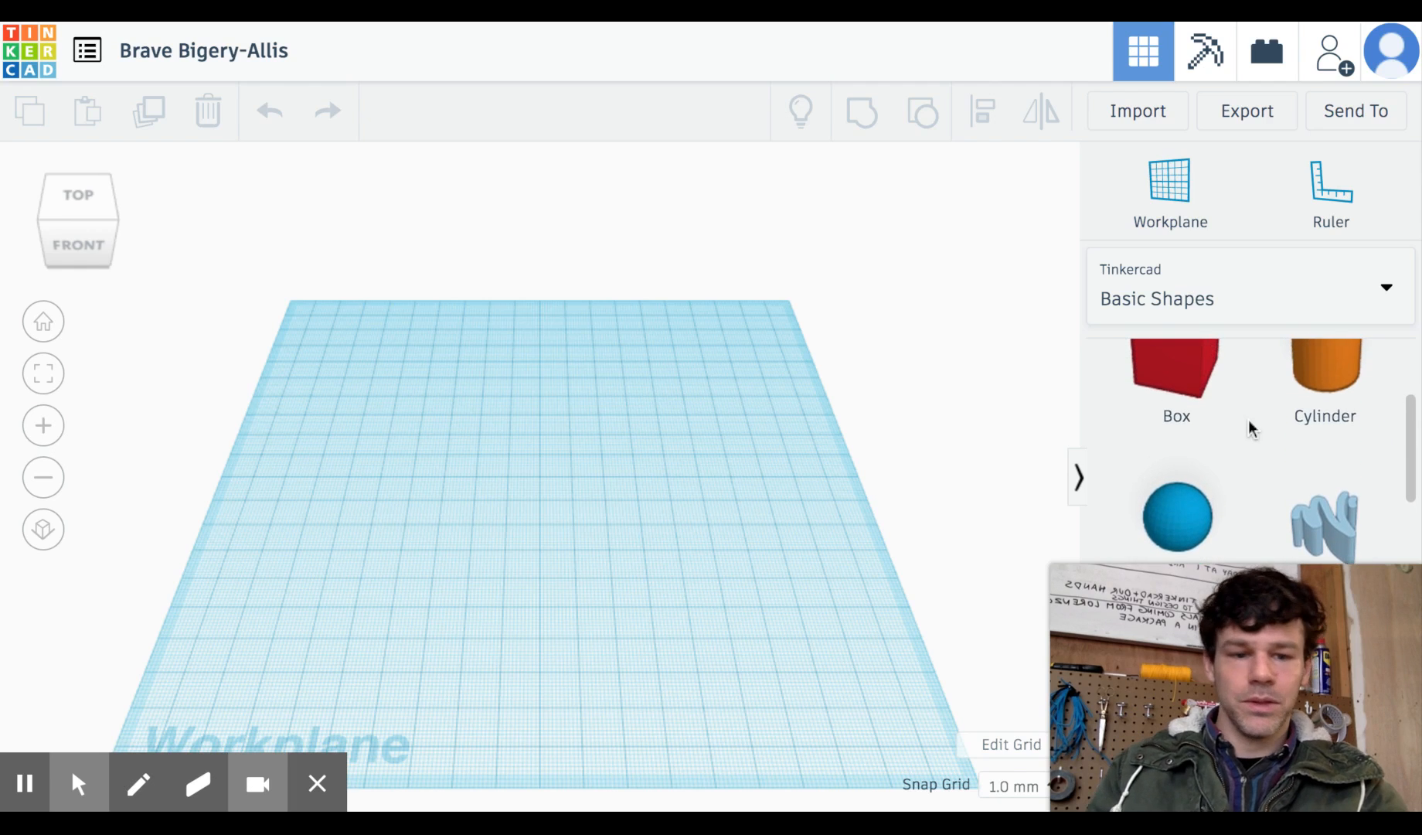
scroll(1250, 425, up, 2)
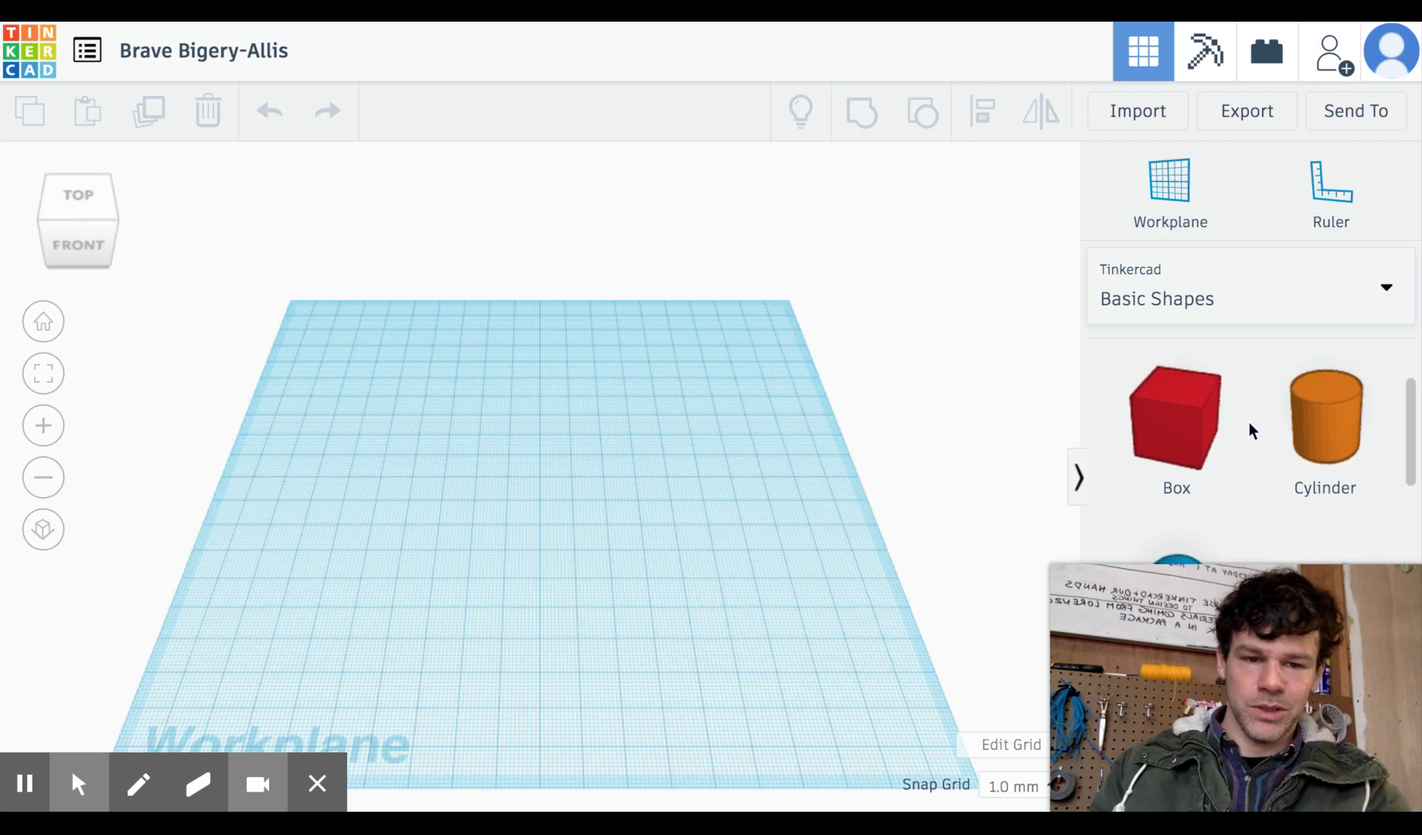
scroll(1264, 447, down, 1)
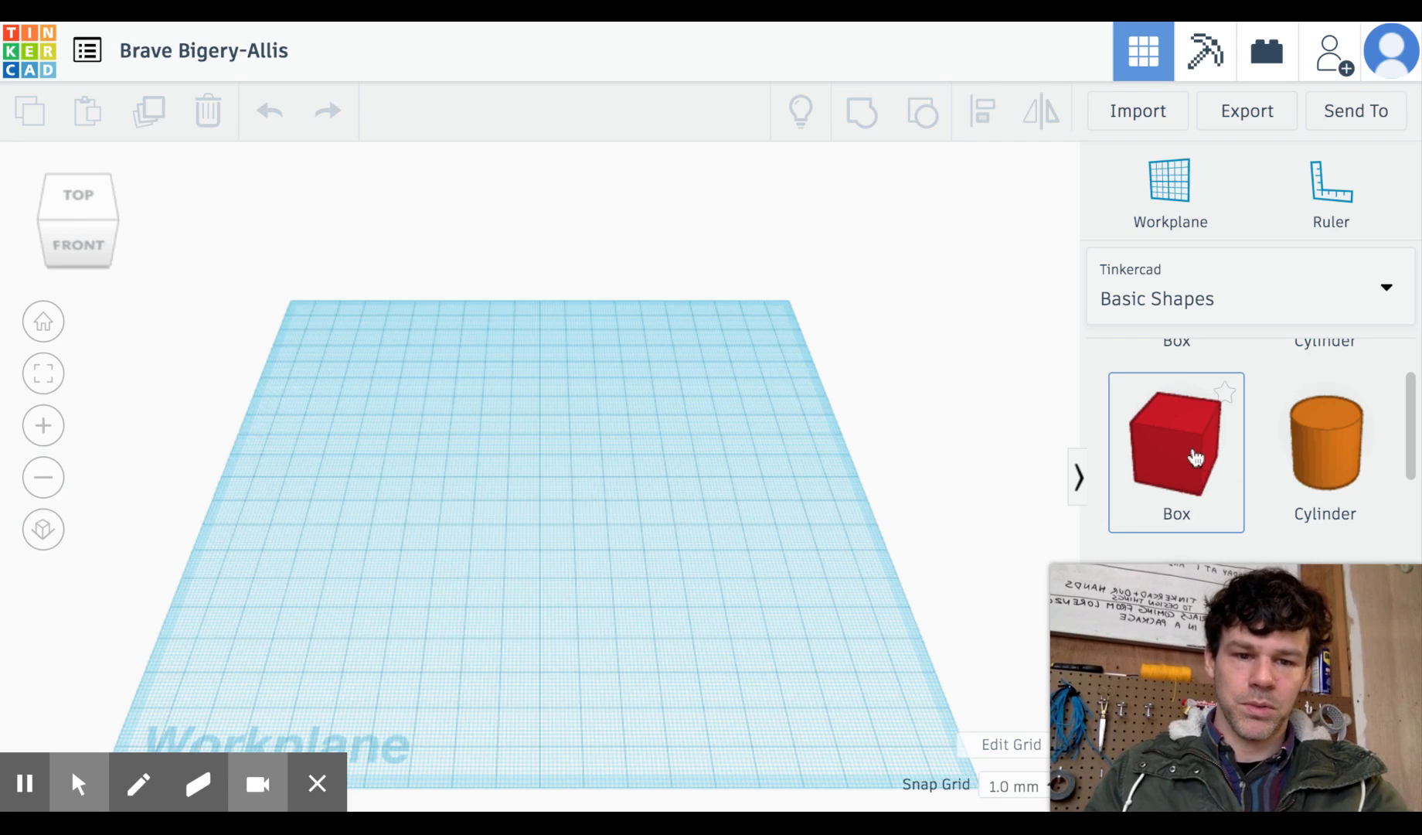
drag(1192, 454, 554, 488)
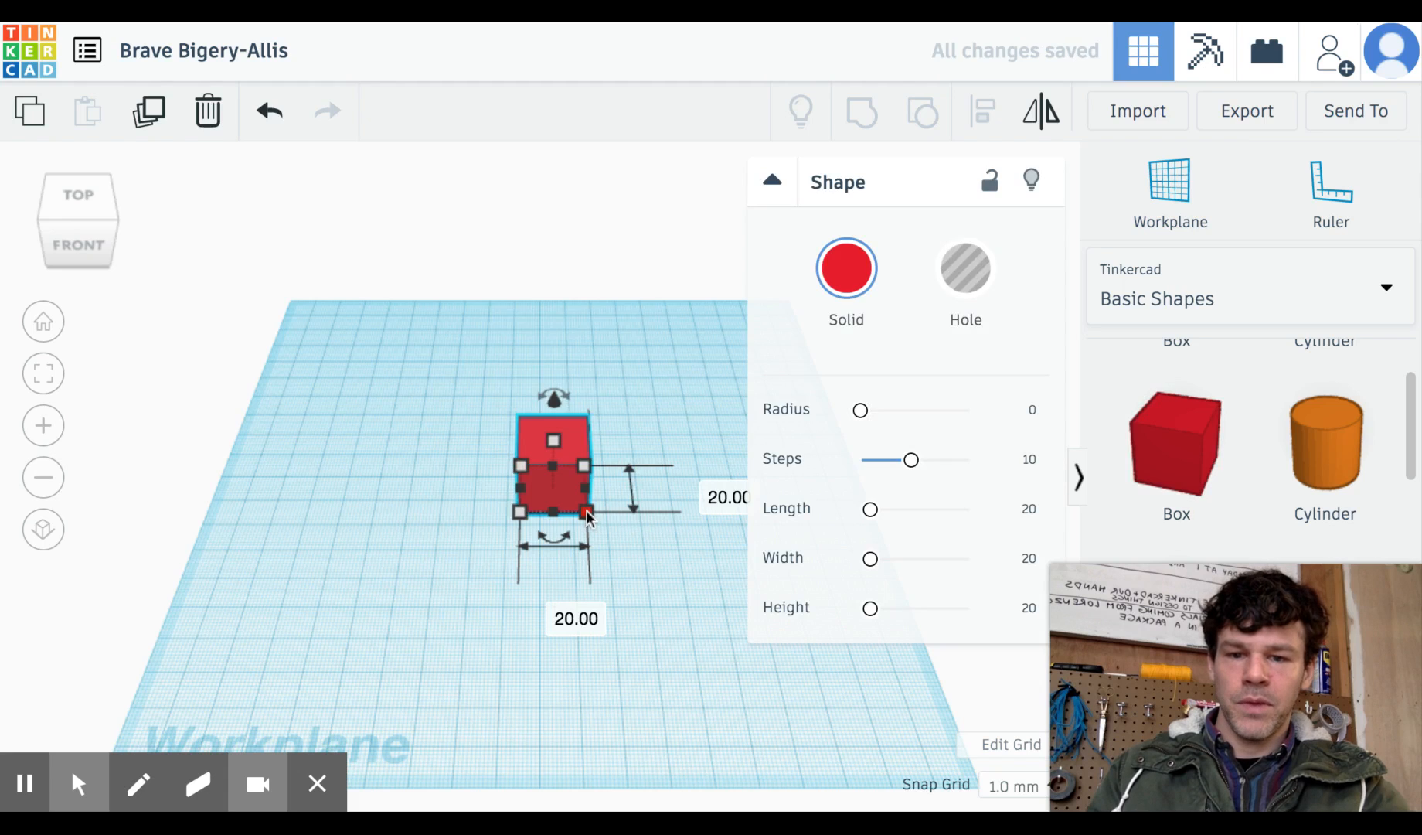
Resize the box into a narrow upright tower about 104 mm high with a small base.
drag(588, 514, 689, 595)
drag(519, 601, 286, 641)
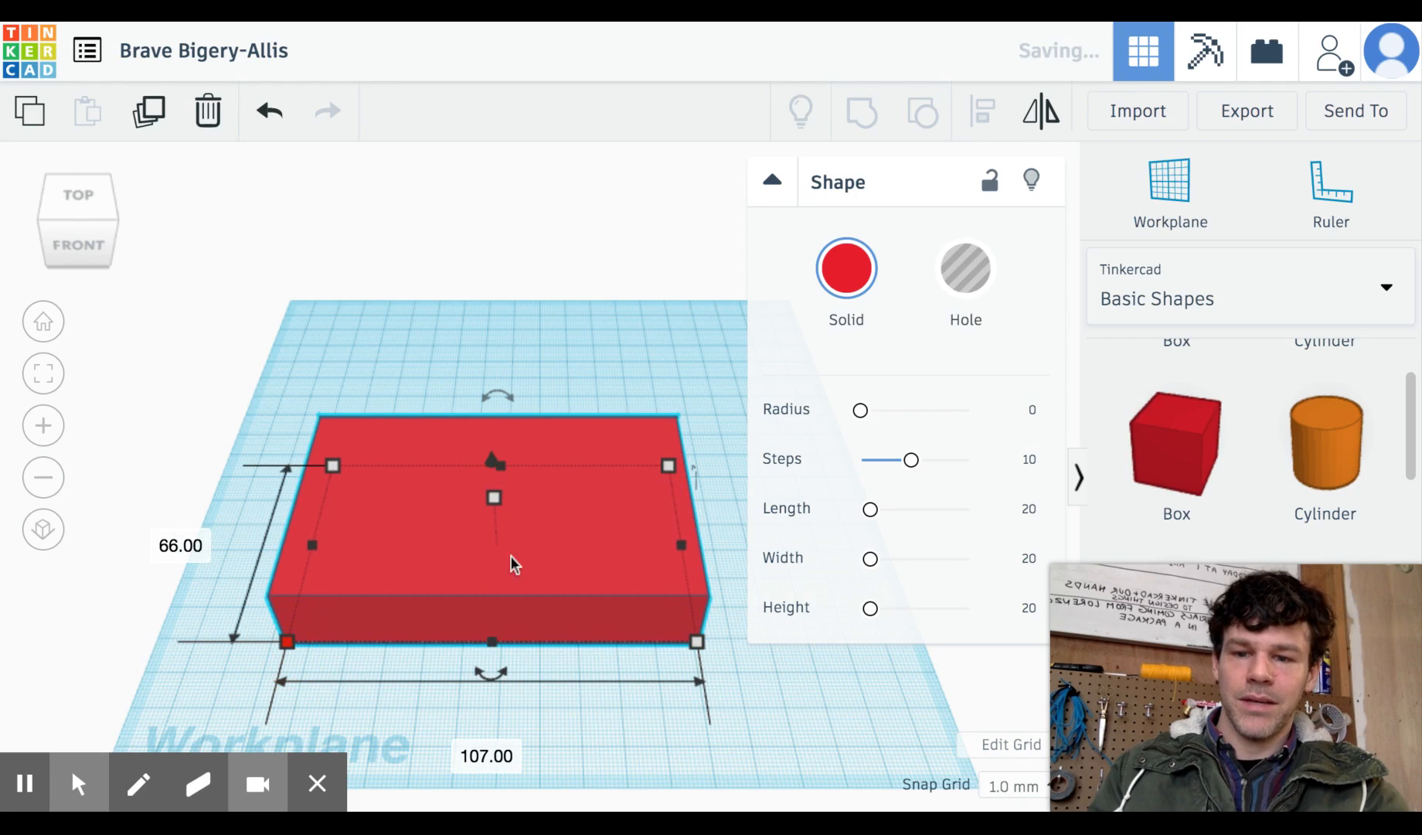
drag(494, 498, 477, 206)
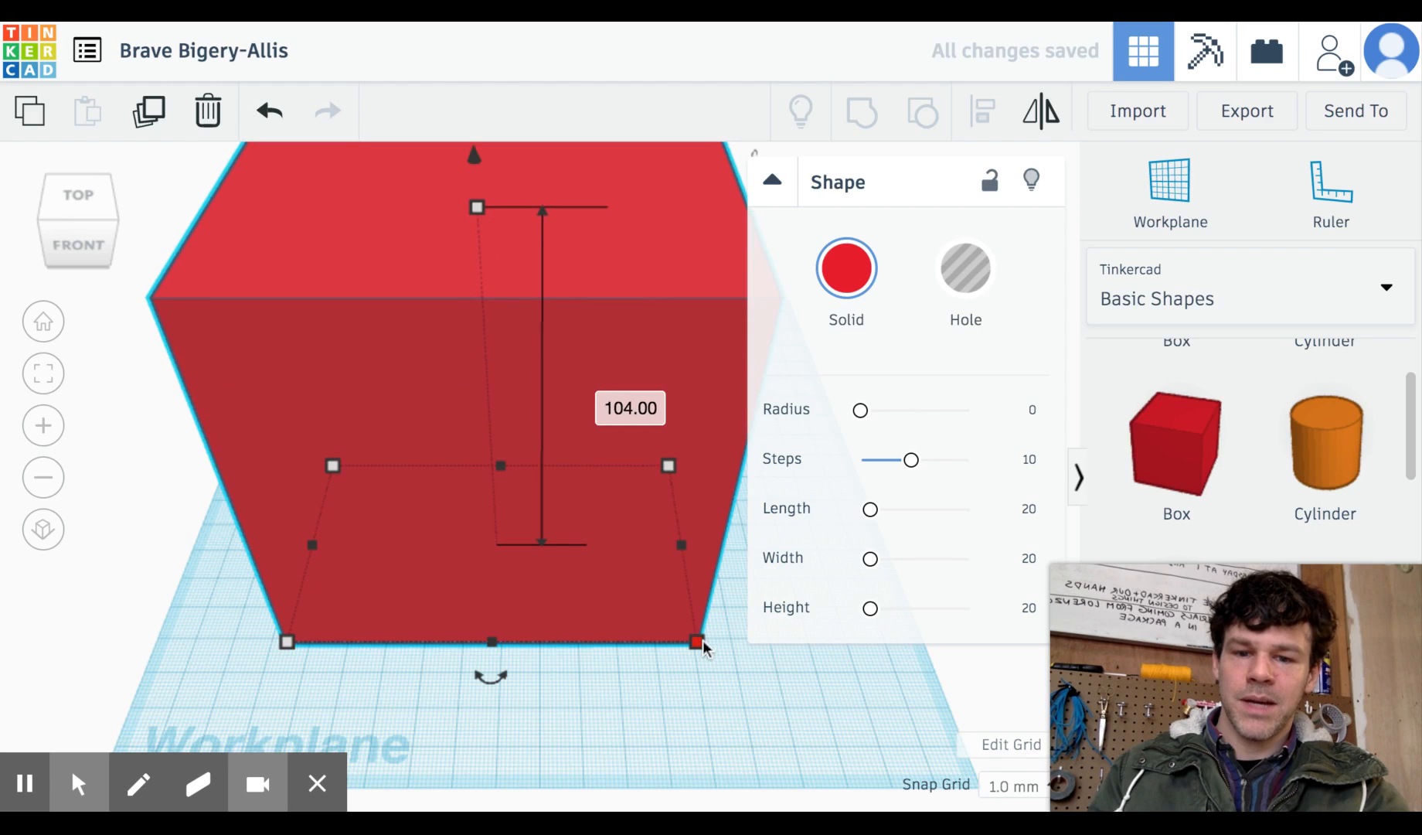
drag(698, 641, 421, 524)
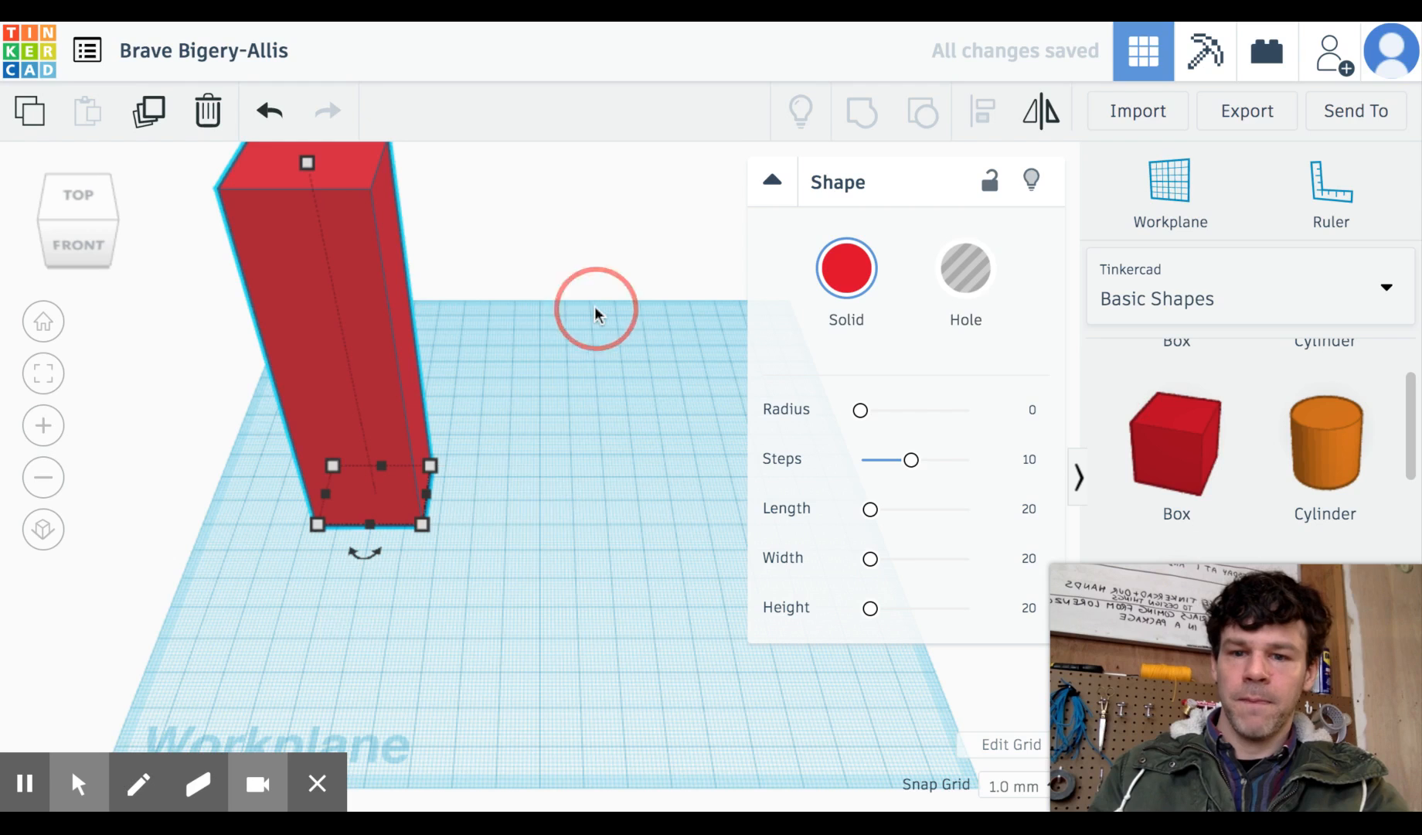
Add a solid cylinder beside the tower and move it partly into the base of the tower's right side.
click(1322, 454)
drag(1322, 455, 475, 500)
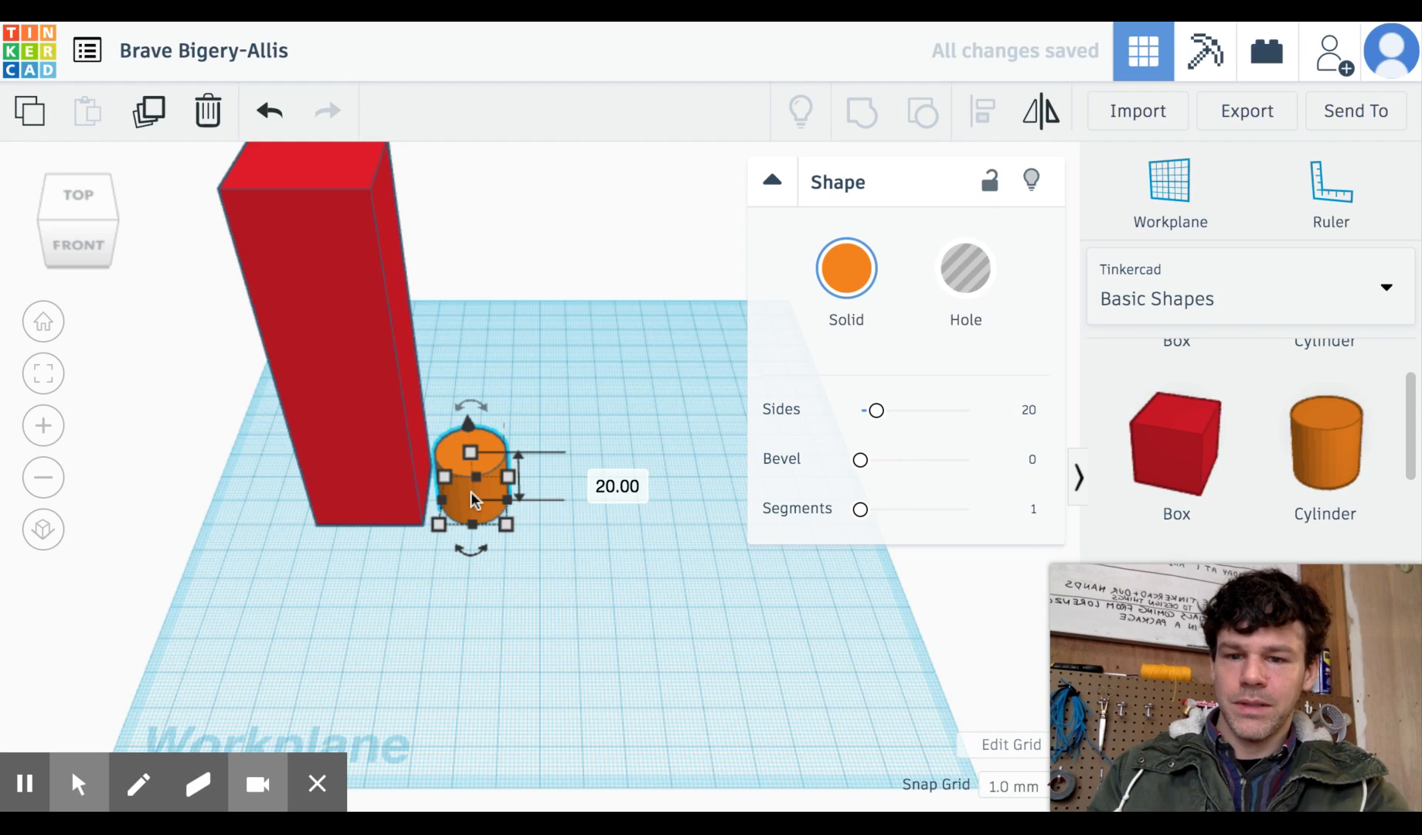
drag(475, 501, 429, 491)
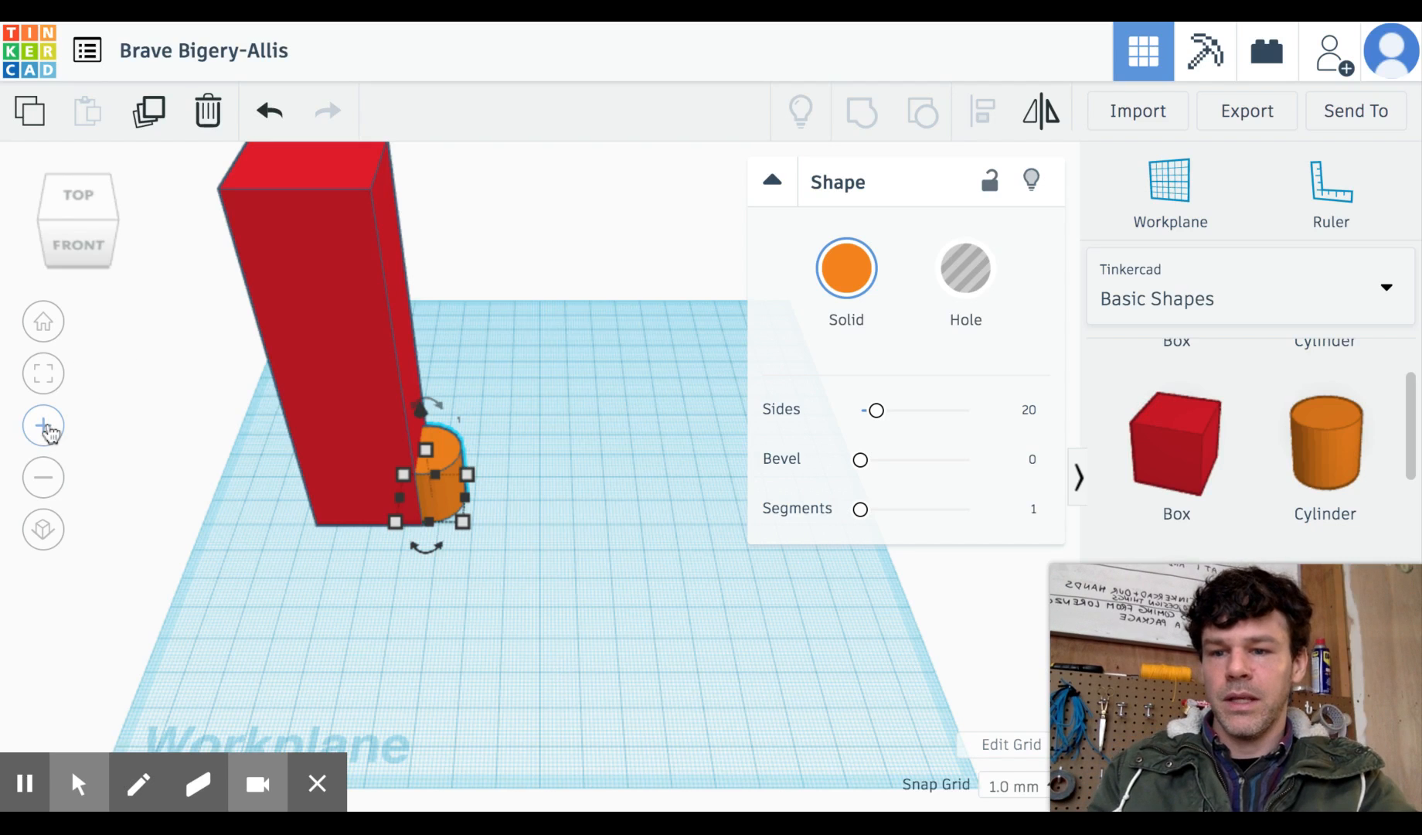
Add a second solid cylinder partly embedded in the base of the tower's left side.
click(43, 426)
click(44, 425)
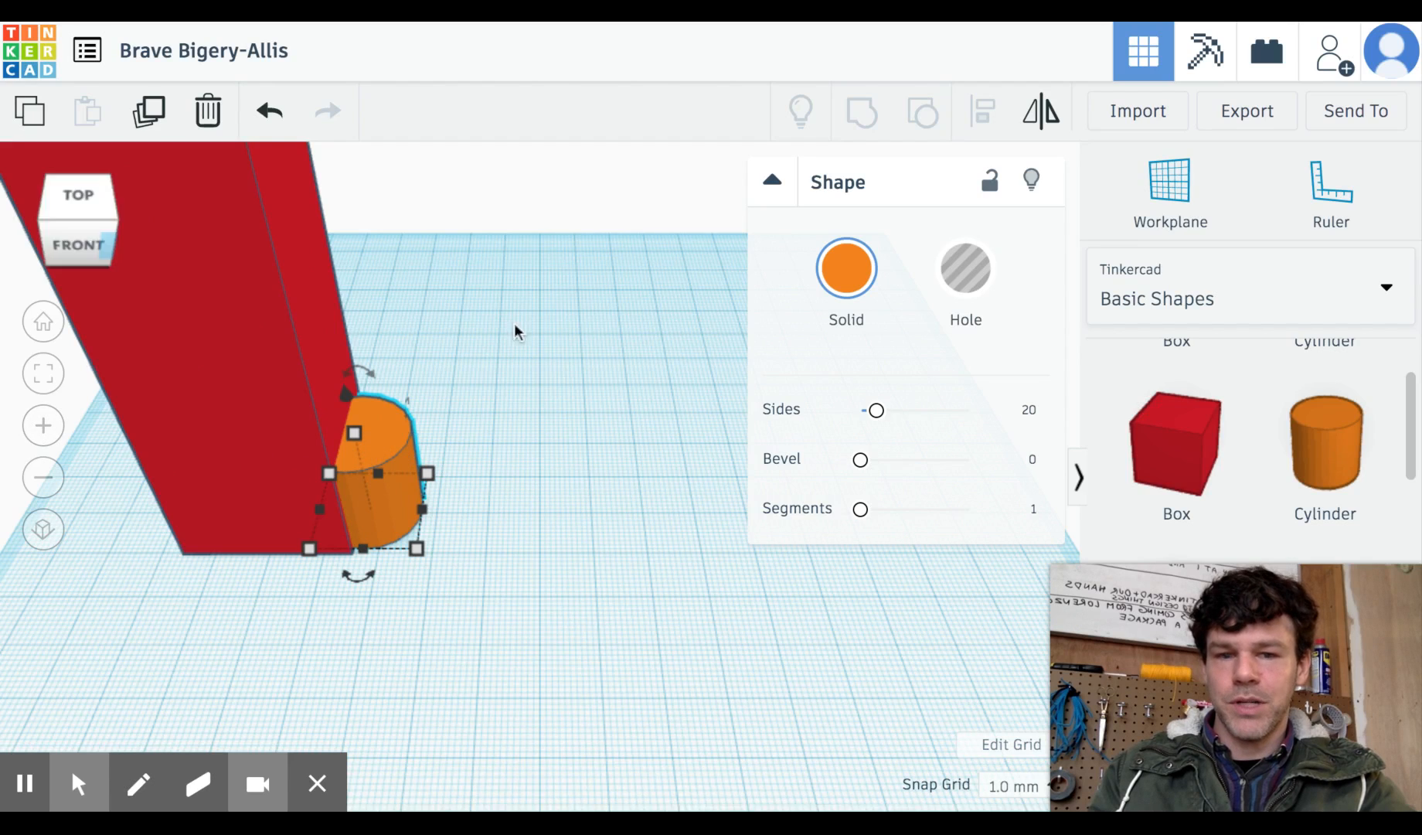
drag(1323, 456, 195, 508)
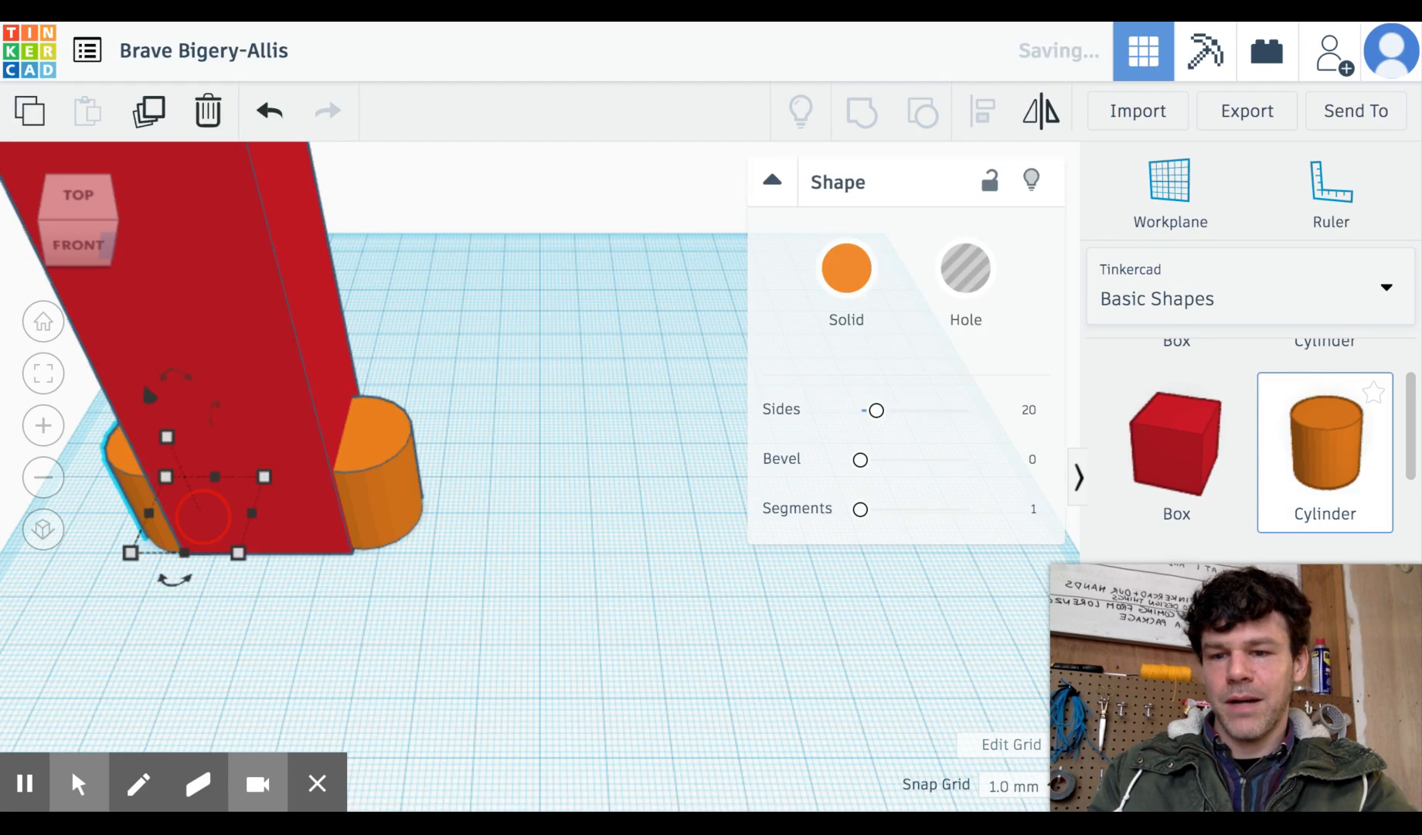
Resize the cylinder on the tower's left side to about 24 by 19 mm so it spans more of that face.
click(68, 258)
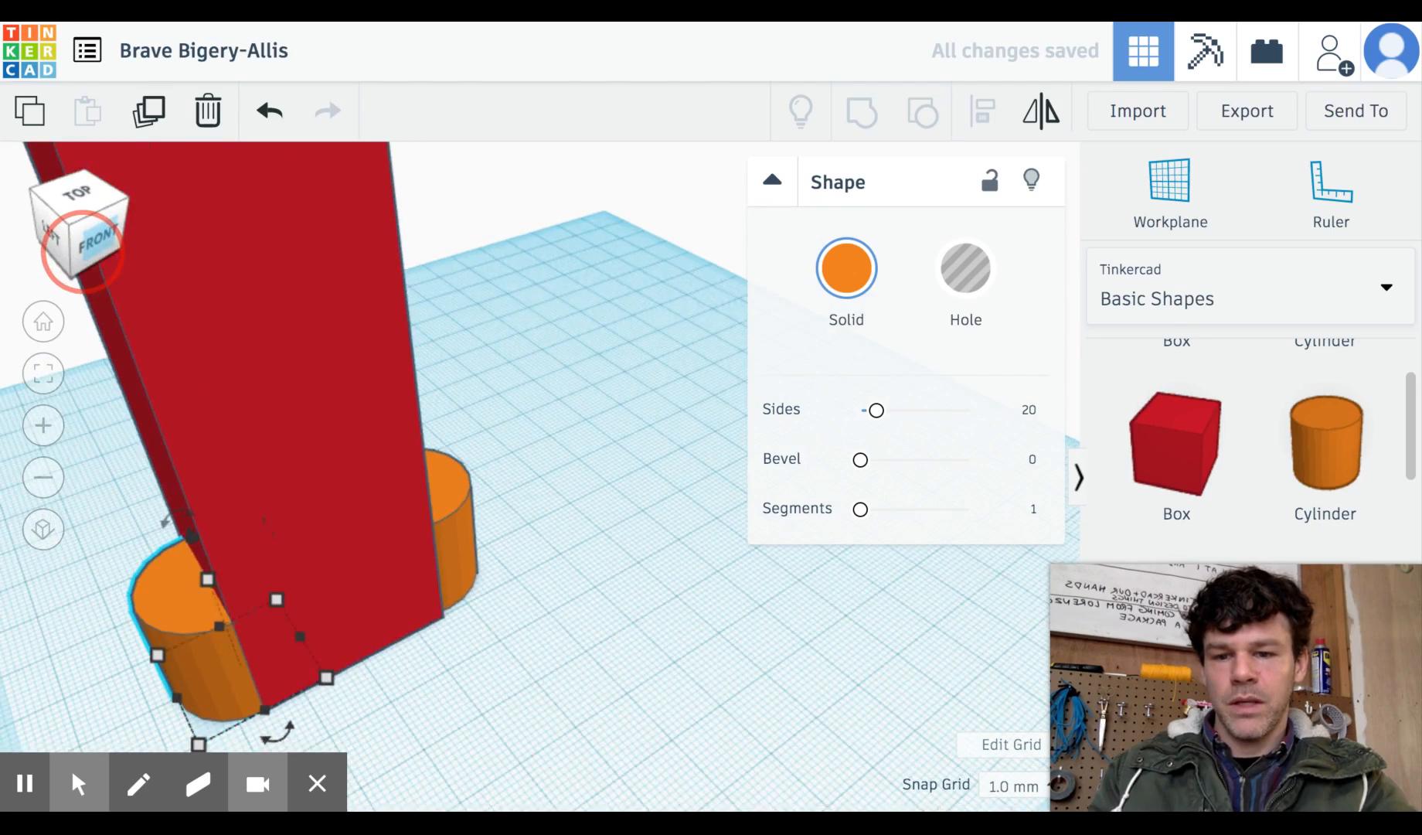
drag(83, 252, 61, 458)
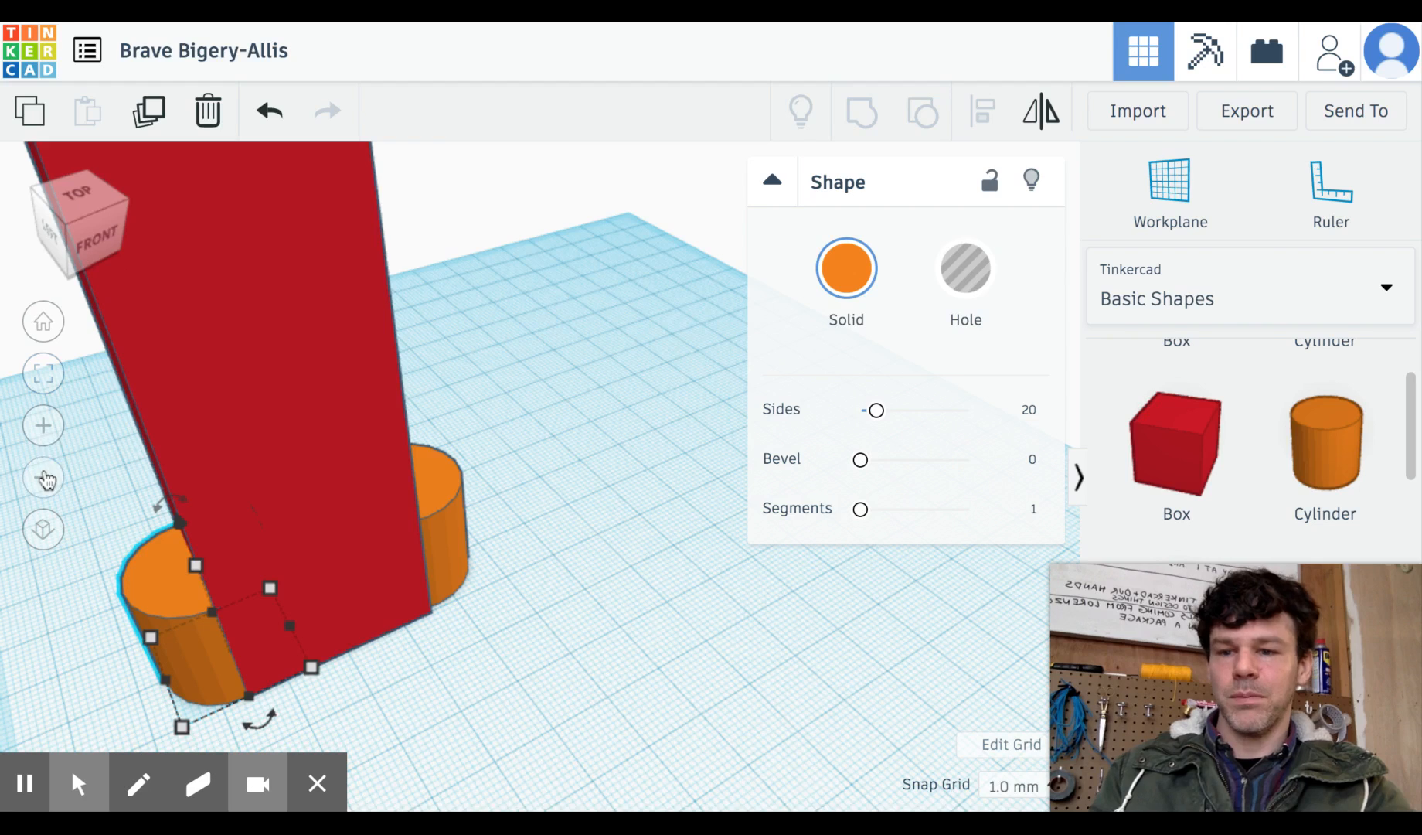
click(44, 479)
click(43, 479)
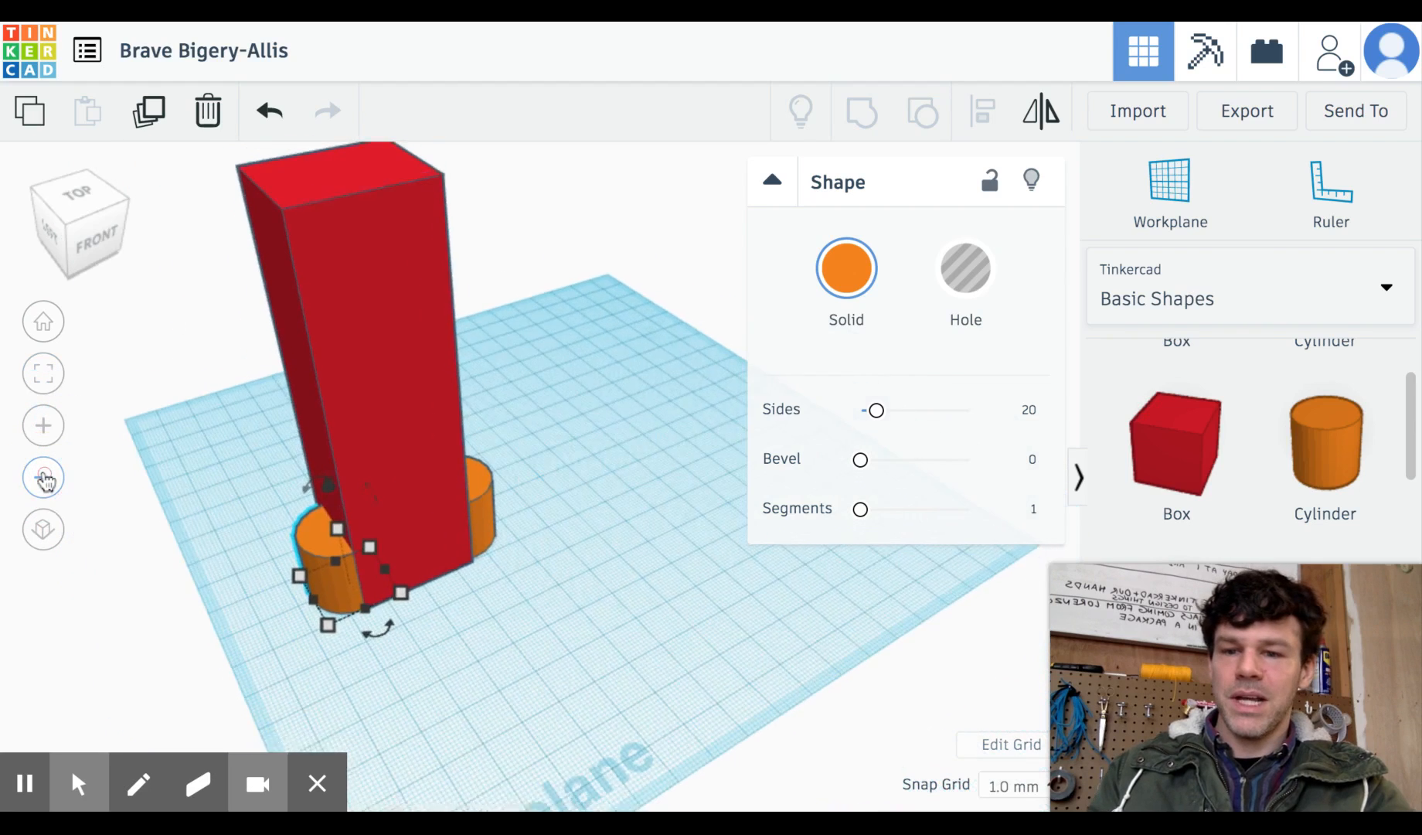
click(54, 228)
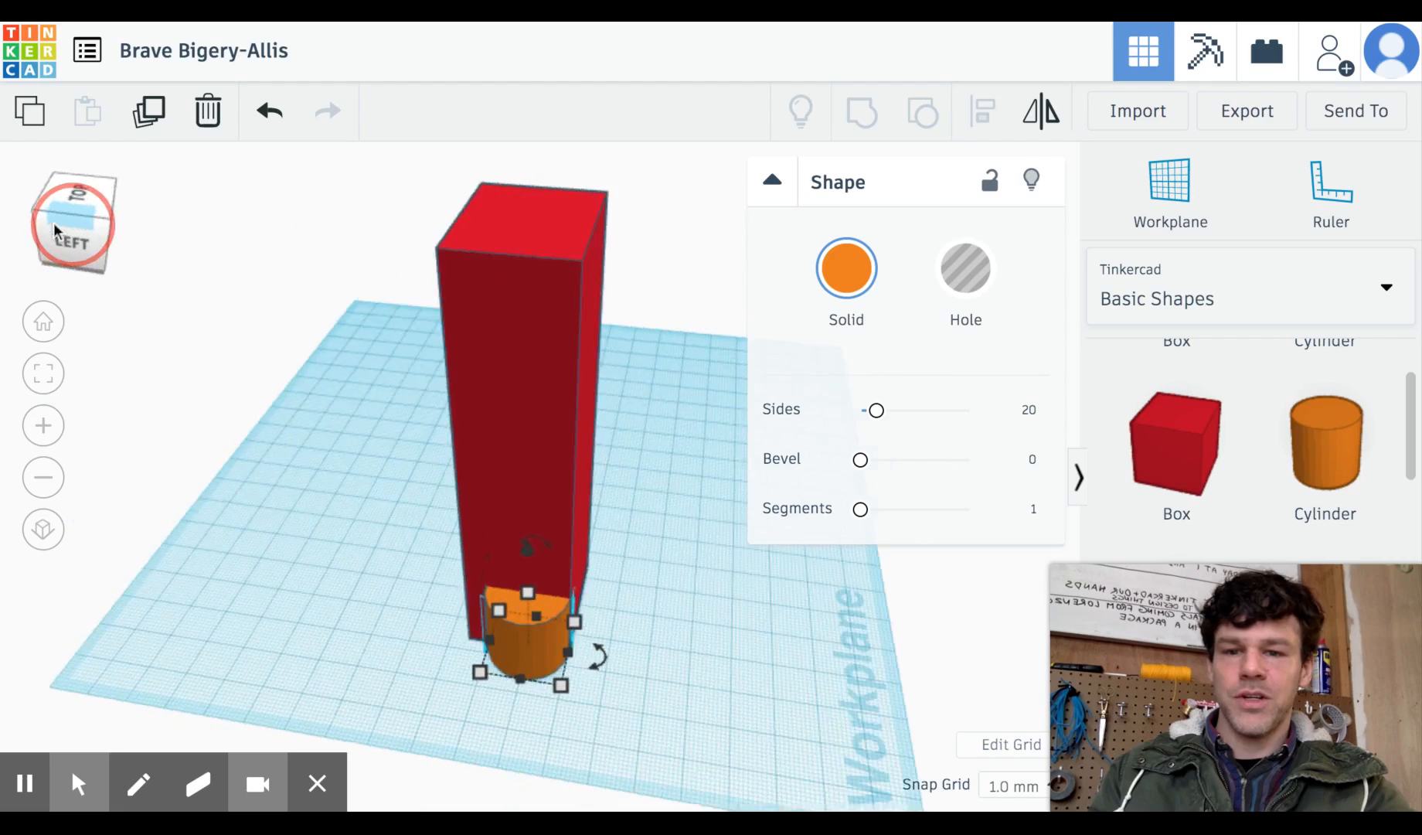
mouse_move(54, 225)
mouse_down()
mouse_move(93, 227)
mouse_move(77, 228)
mouse_up()
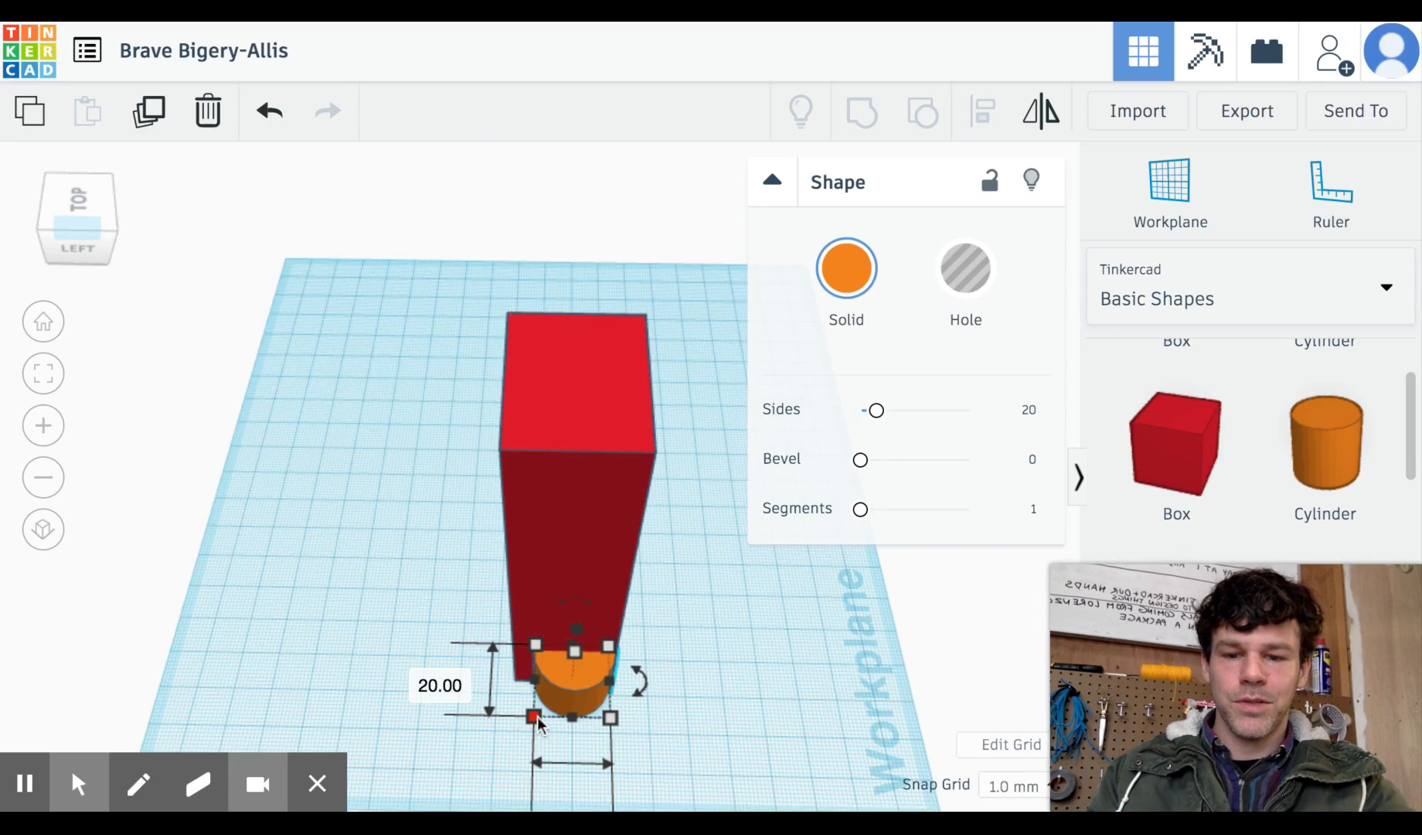
drag(534, 718, 519, 711)
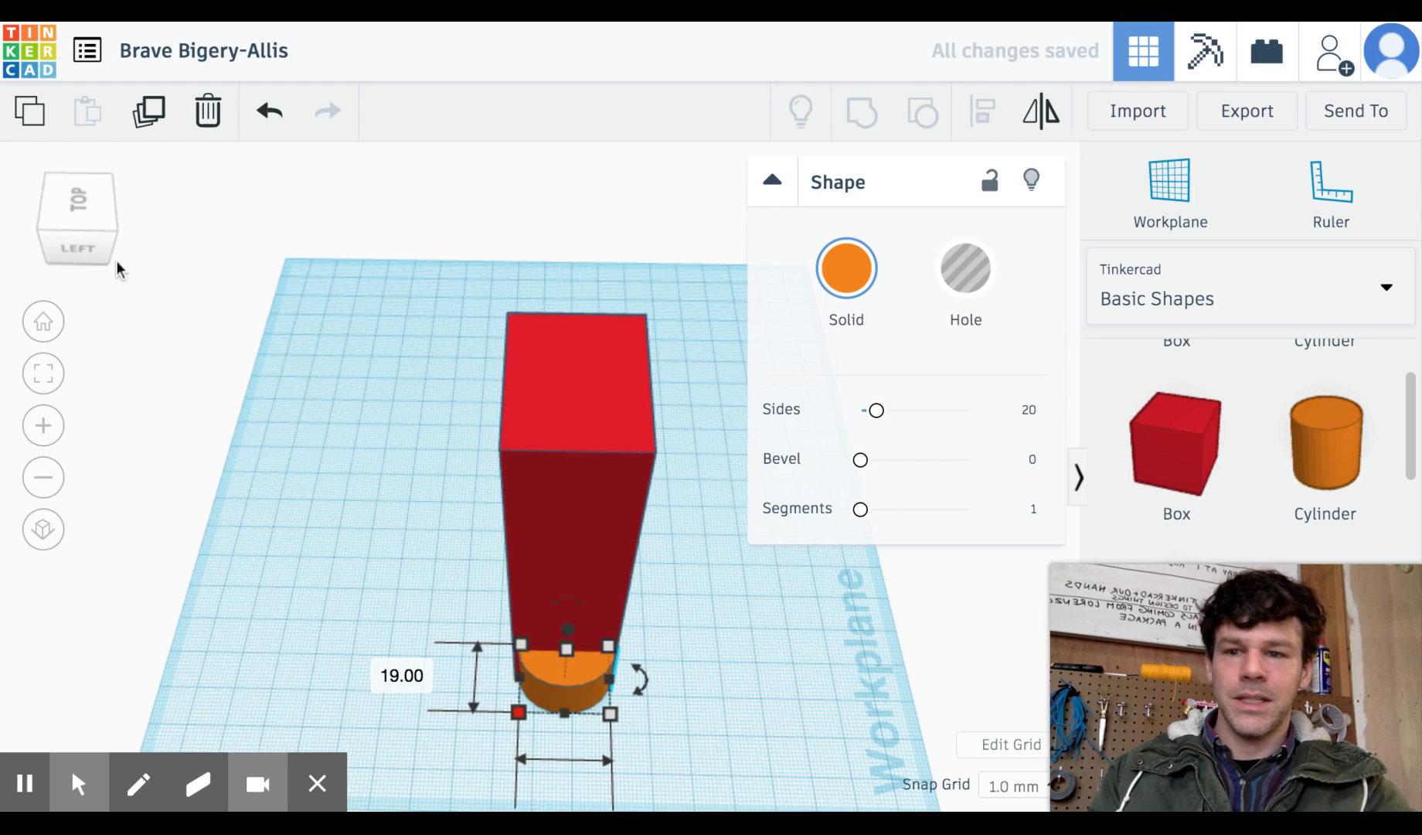
Enlarge the left cylinder's footprint to about 26 by 20 mm to match the tower's face more closely.
click(84, 248)
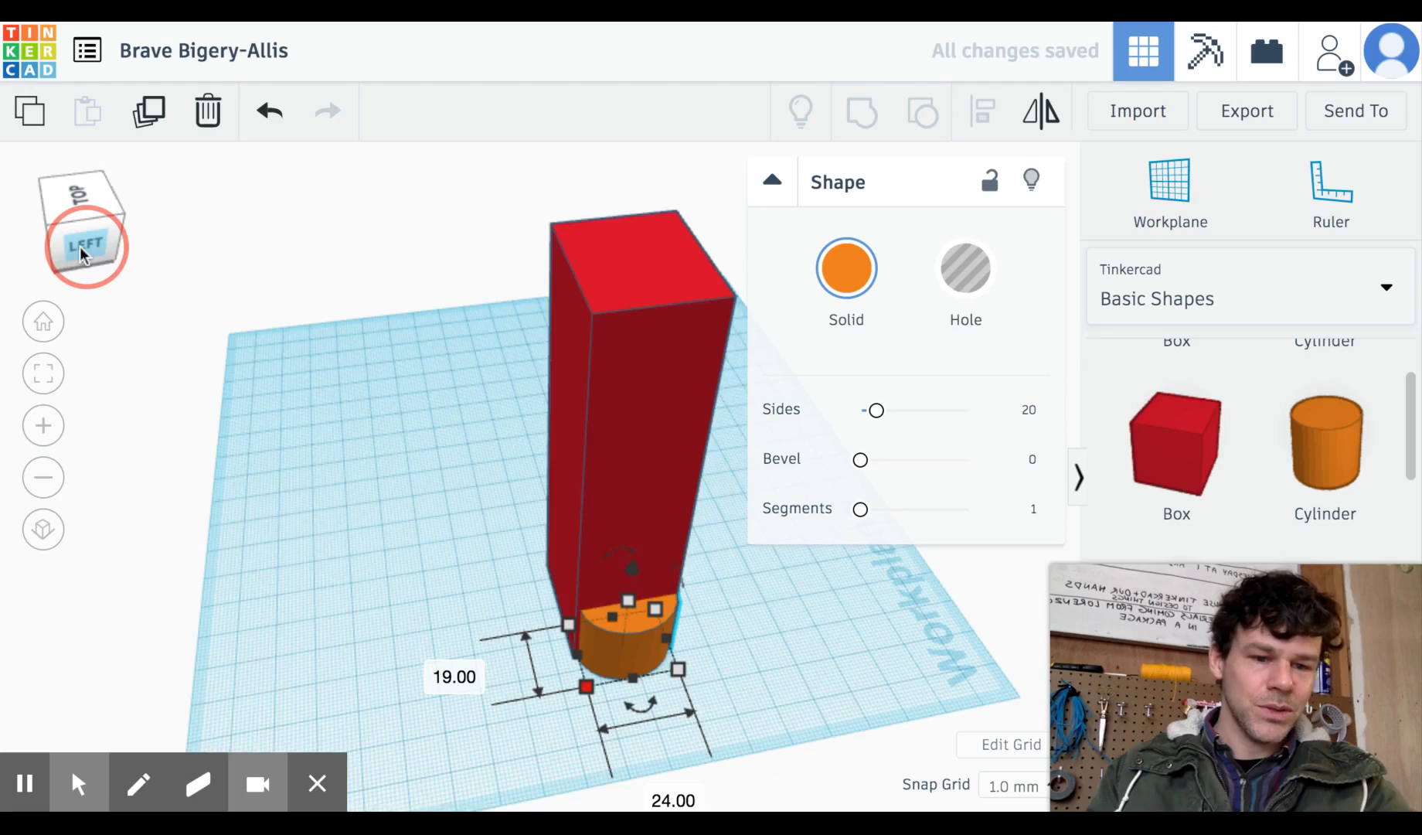
mouse_move(84, 247)
mouse_down()
mouse_move(66, 249)
mouse_move(81, 247)
mouse_up()
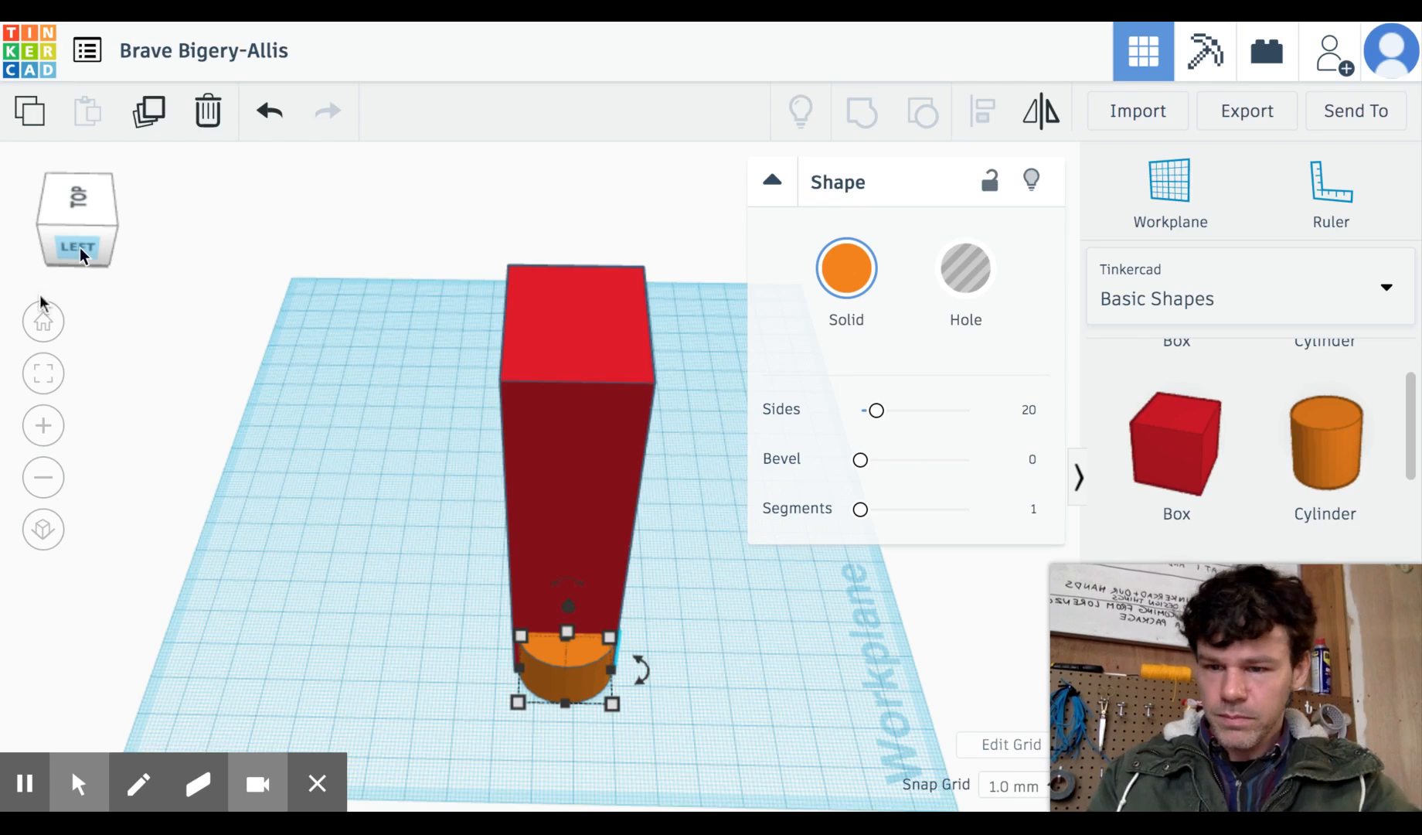
click(48, 474)
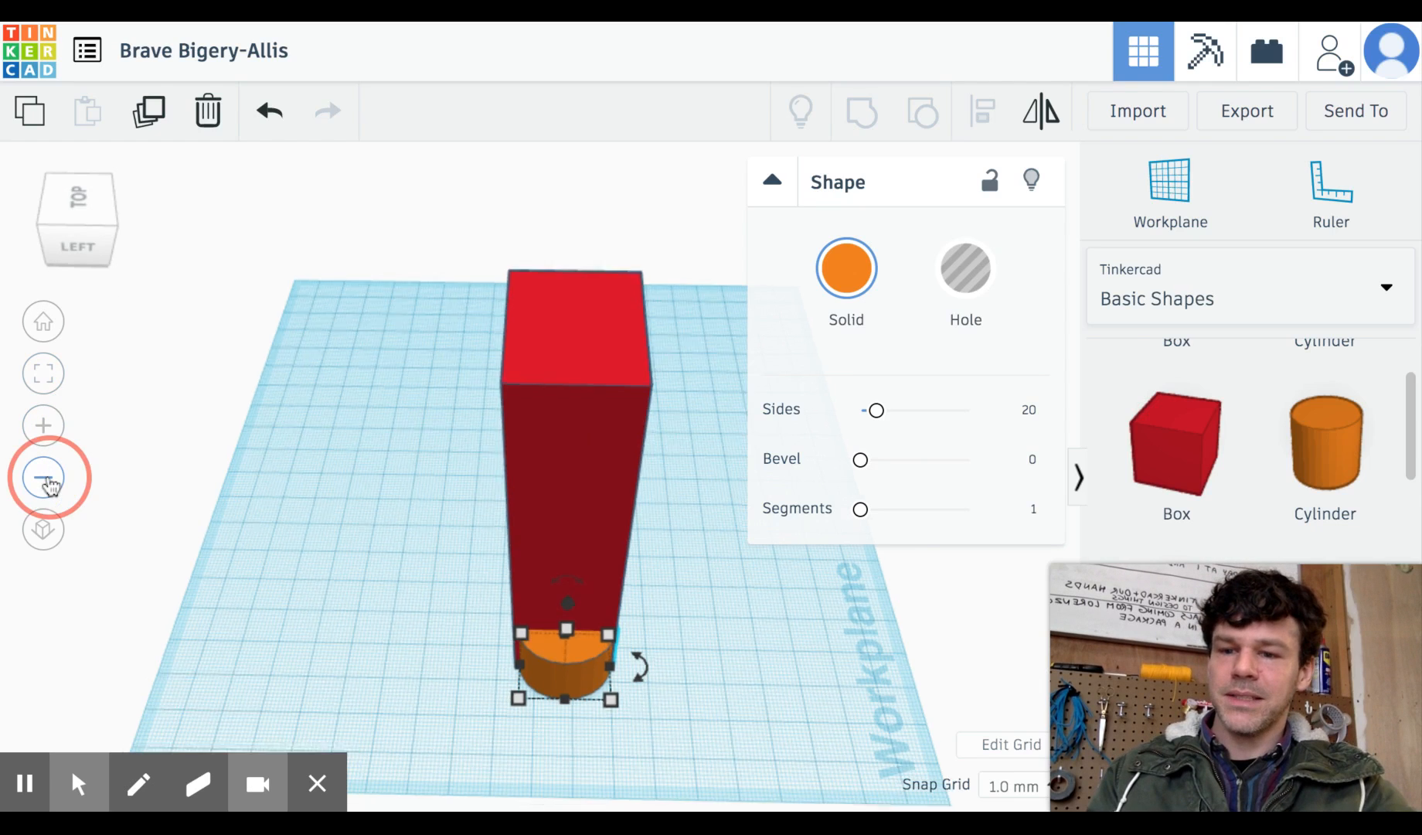
click(44, 437)
click(44, 437)
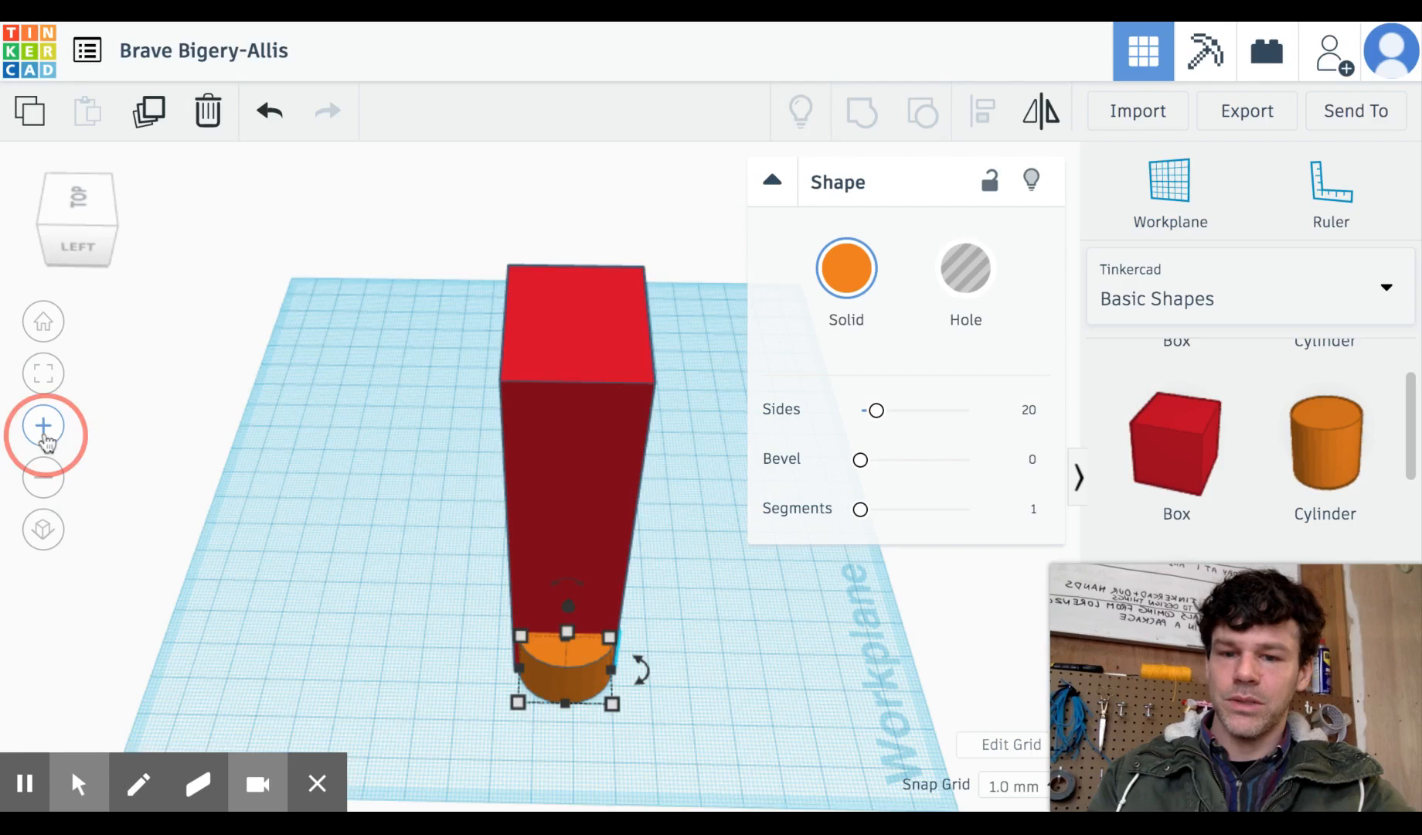
click(35, 481)
click(35, 481)
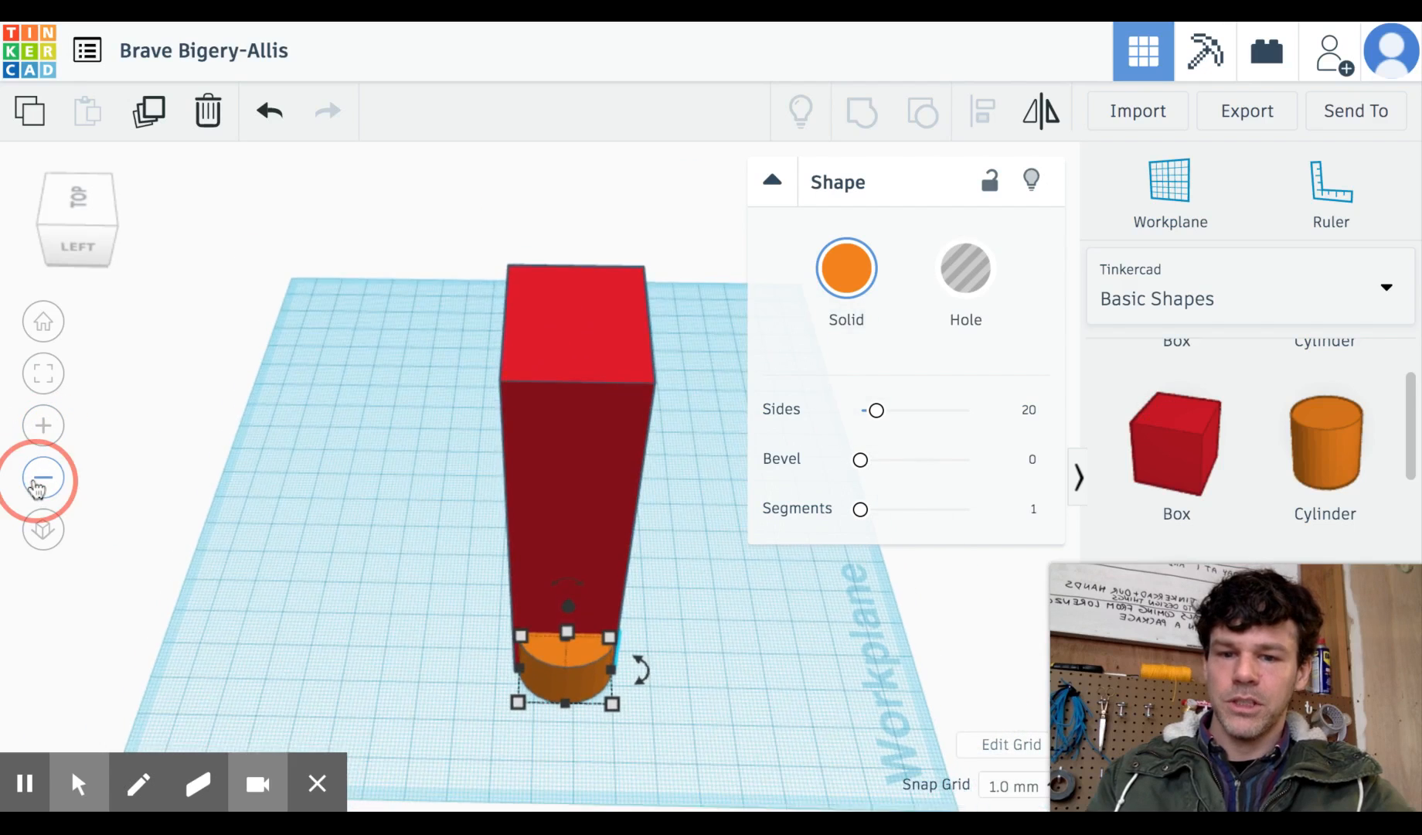
click(44, 424)
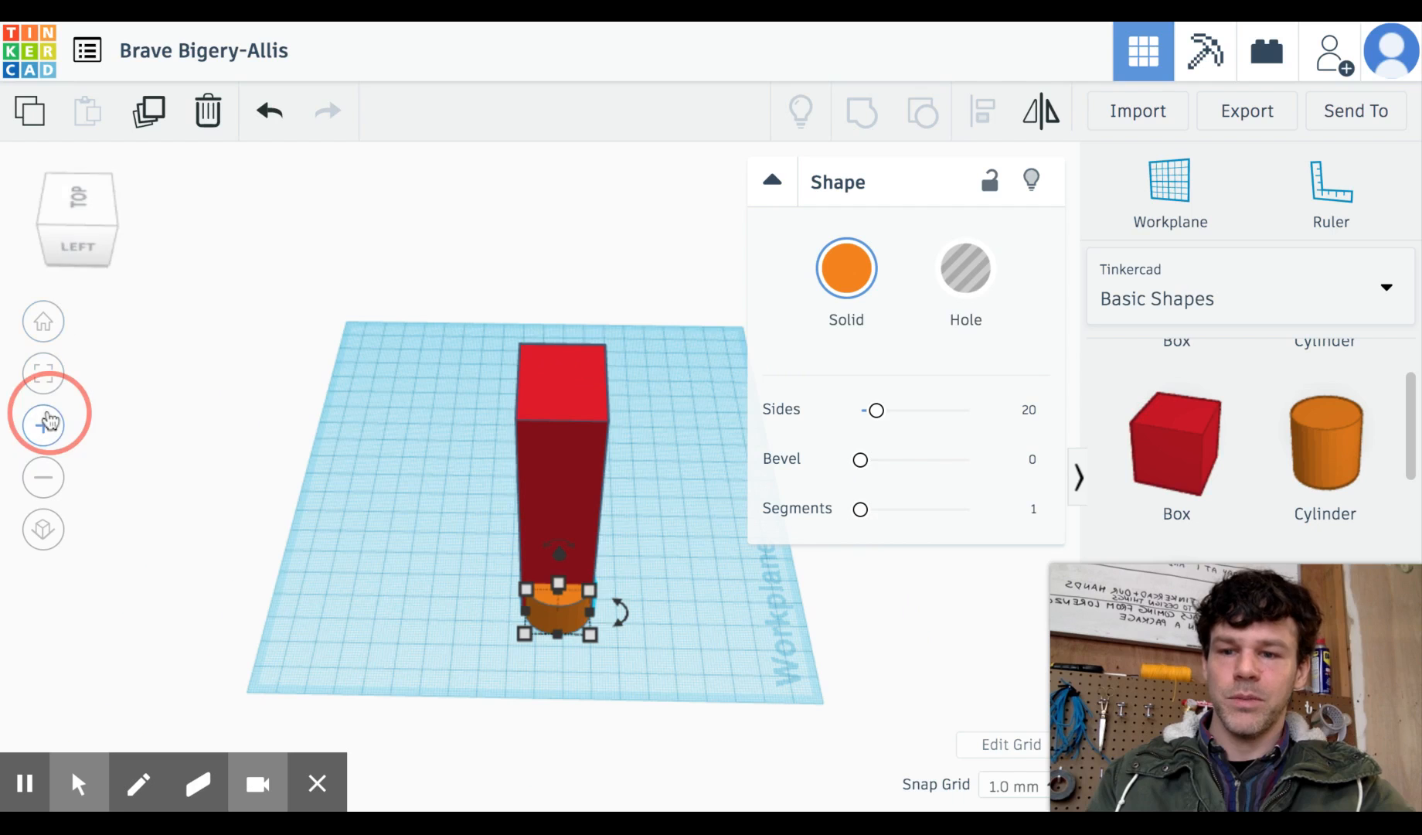
click(45, 423)
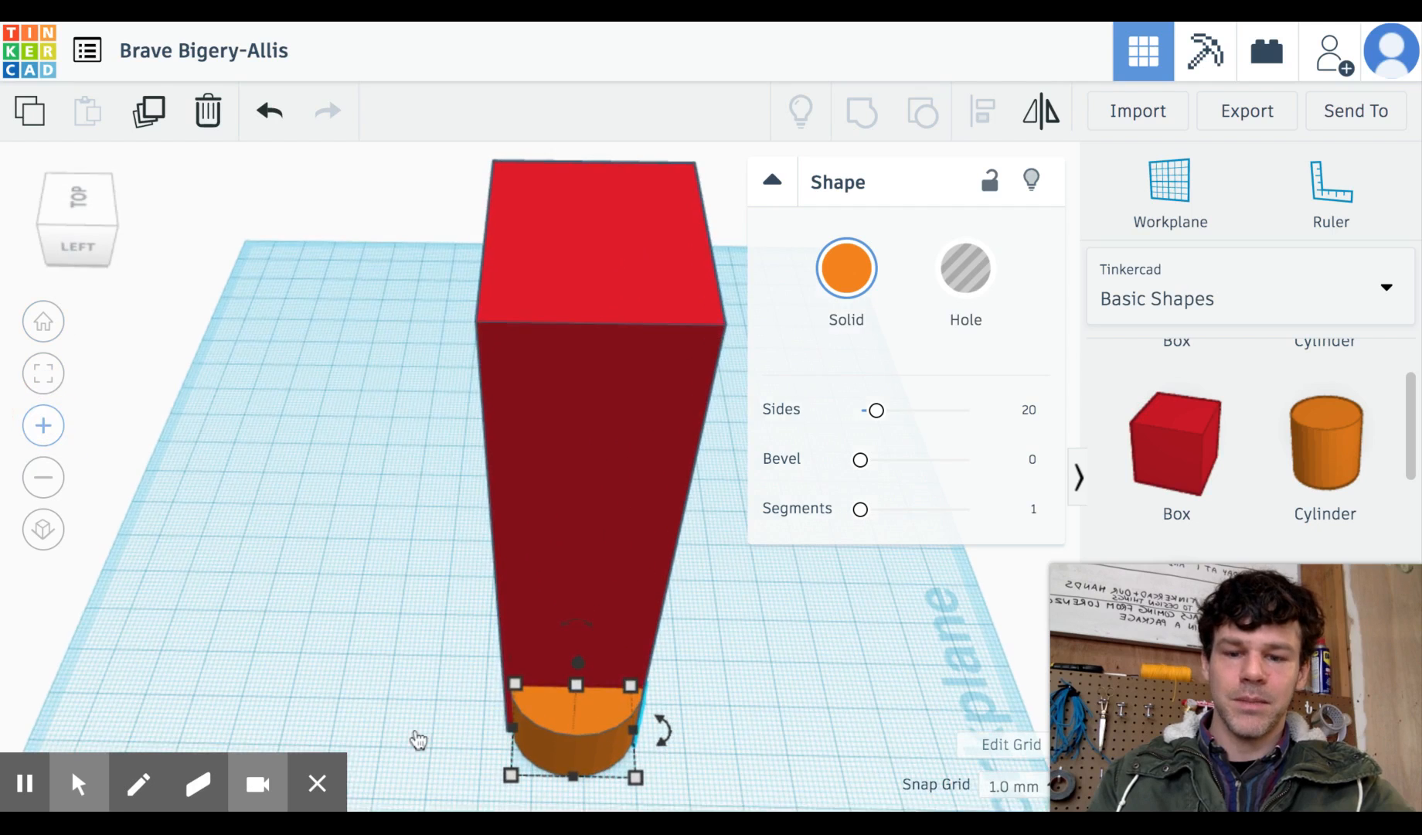
click(516, 686)
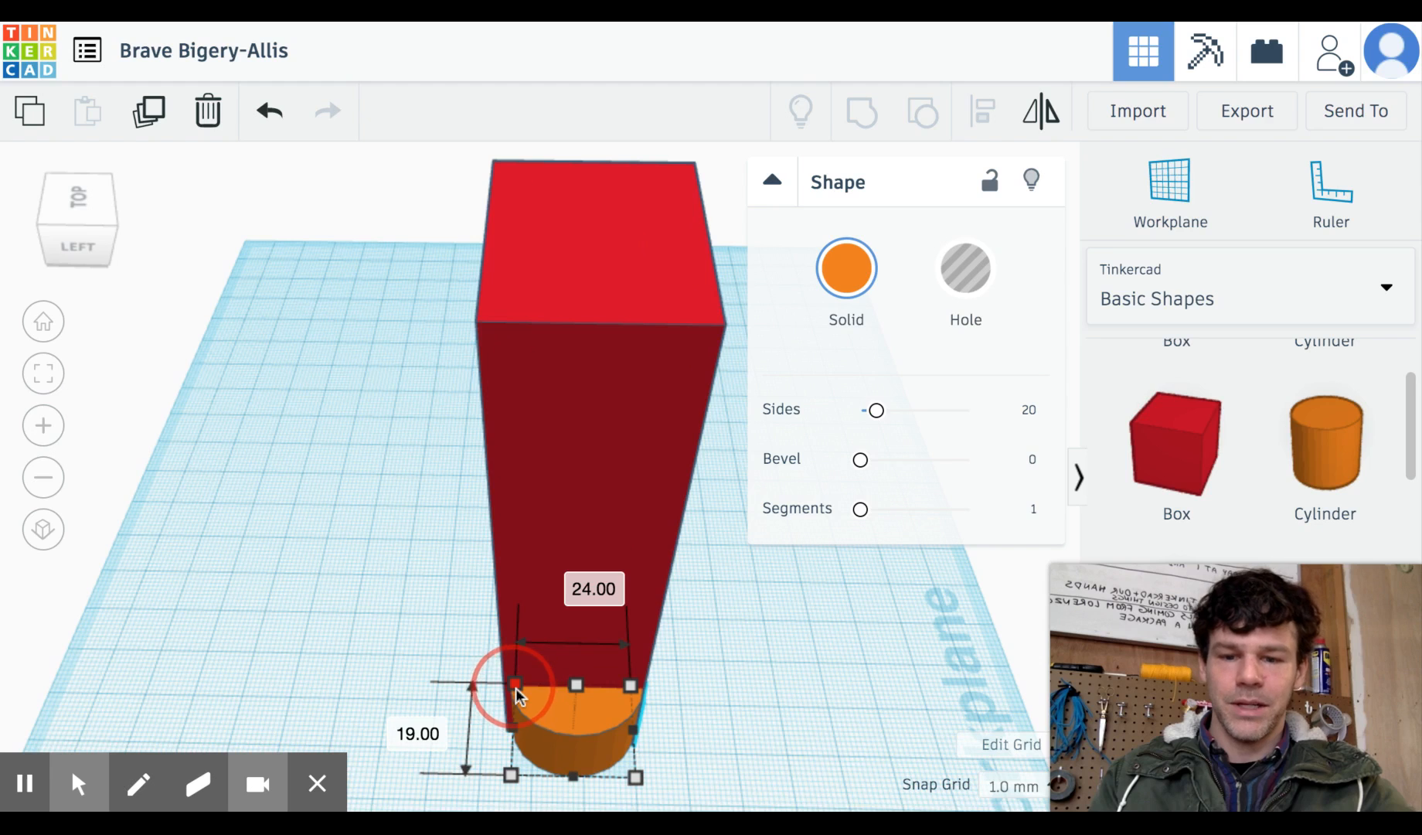
drag(516, 690, 505, 679)
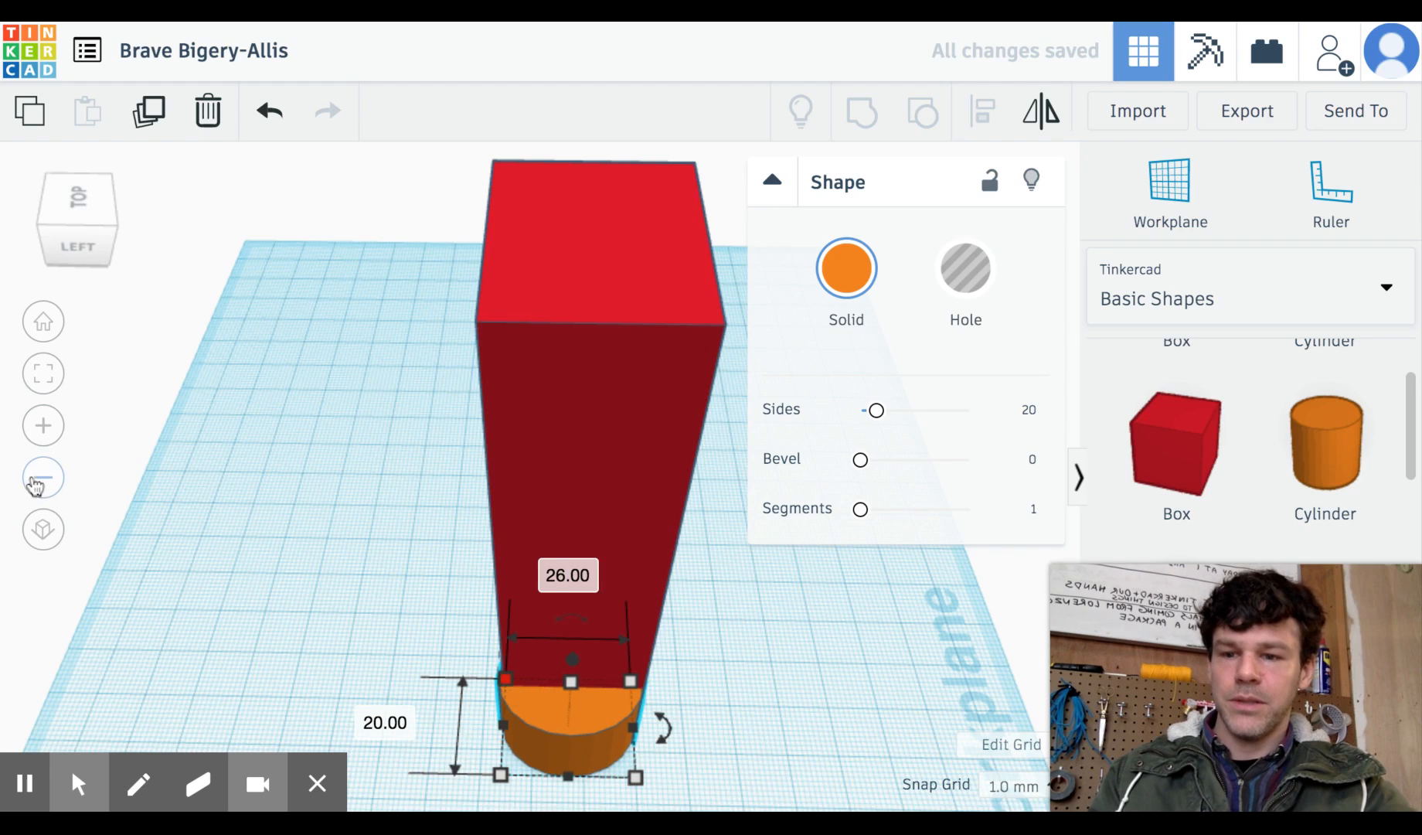
Add a roof shape on the empty area of the workplane beside the tower and colour it yellow.
click(38, 479)
click(41, 475)
click(73, 241)
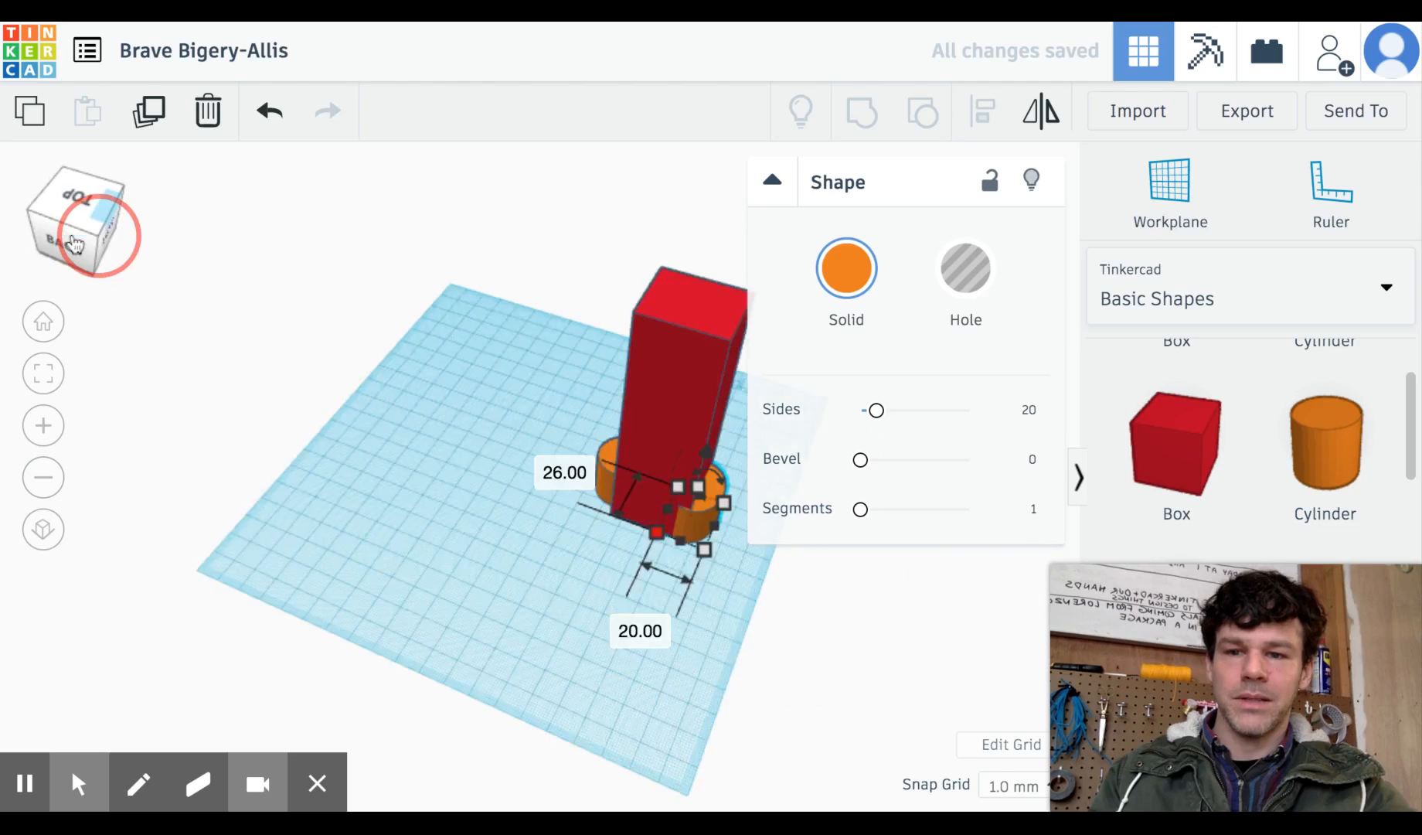
drag(99, 236, 198, 232)
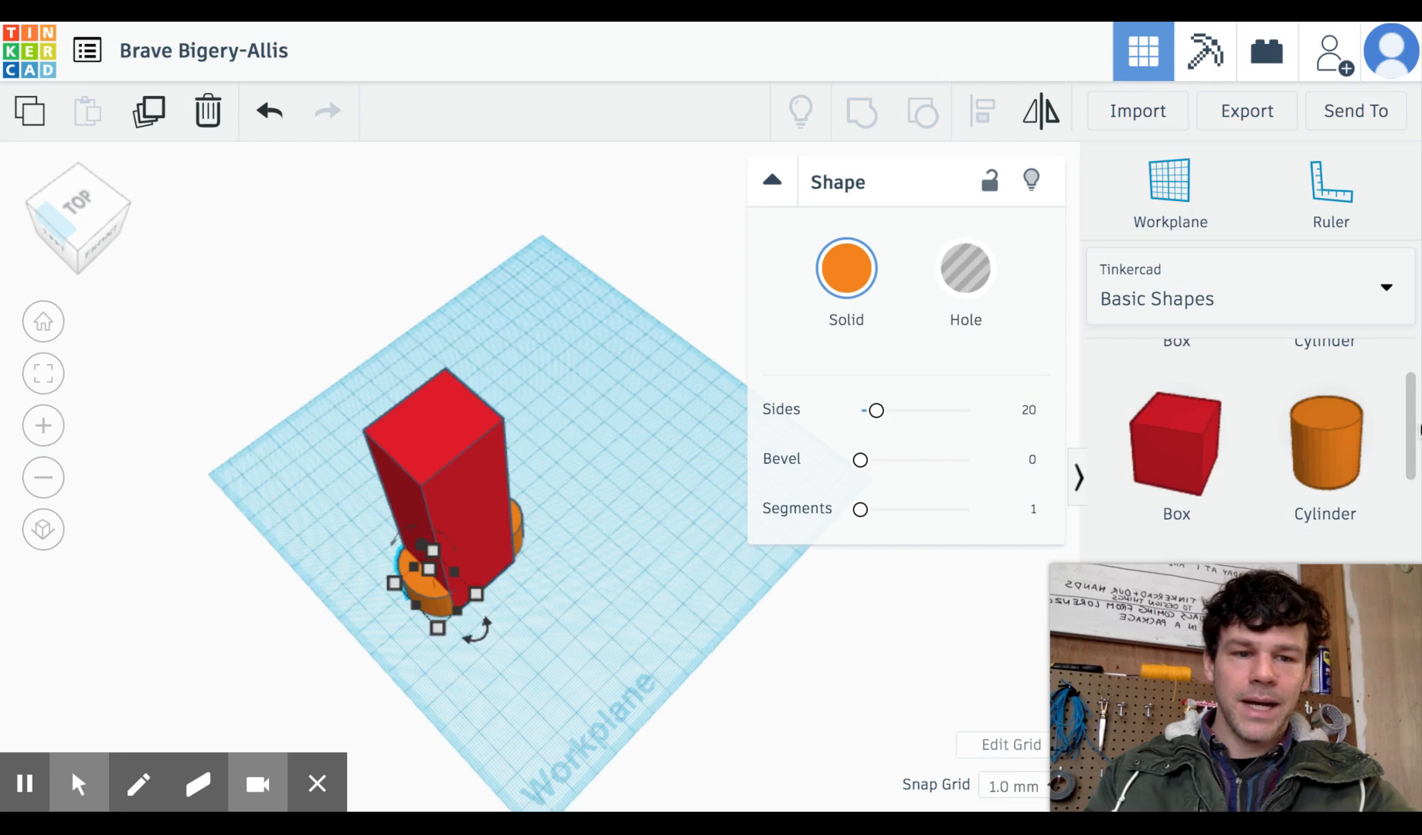
drag(1414, 425, 1400, 494)
drag(1188, 494, 649, 433)
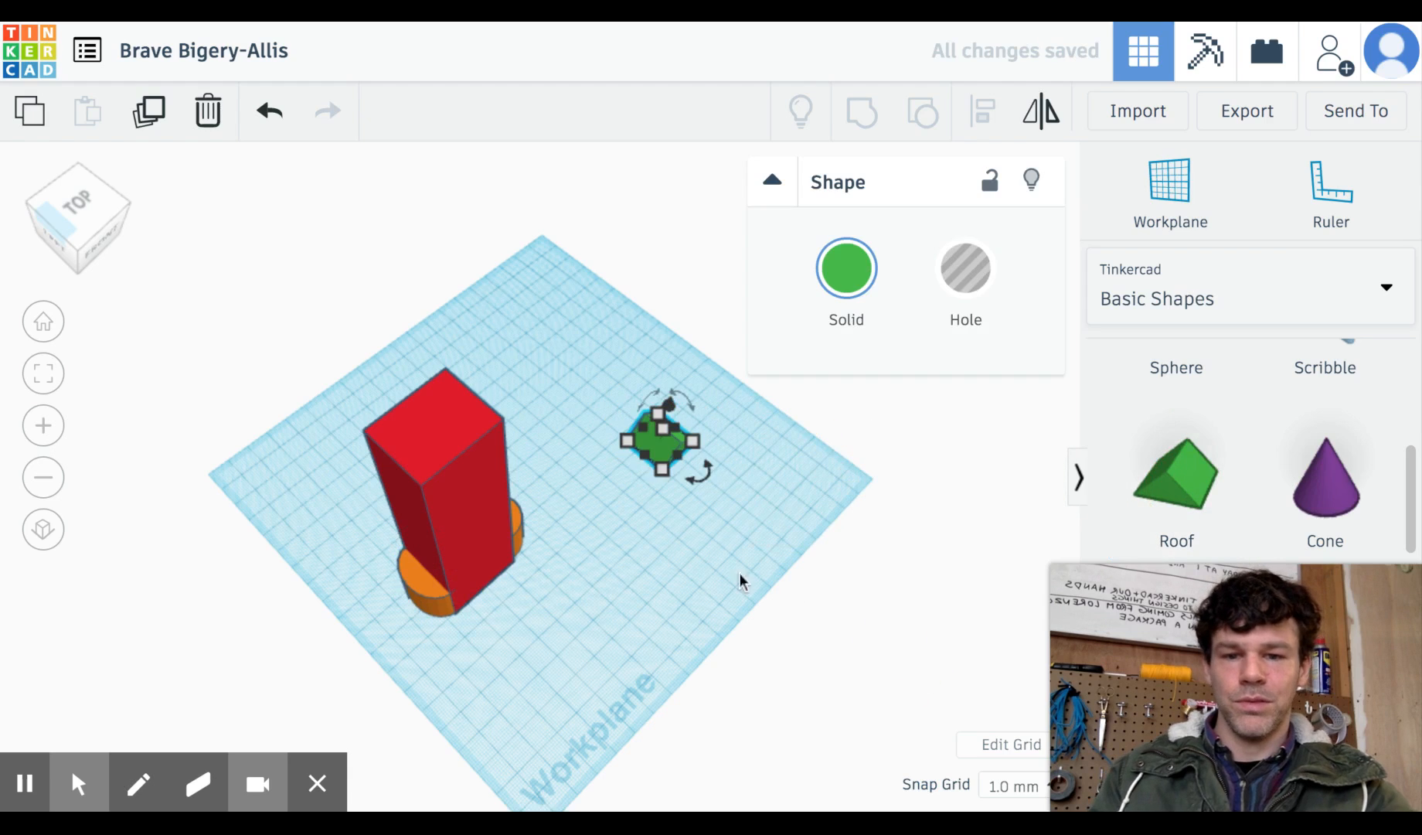
click(845, 268)
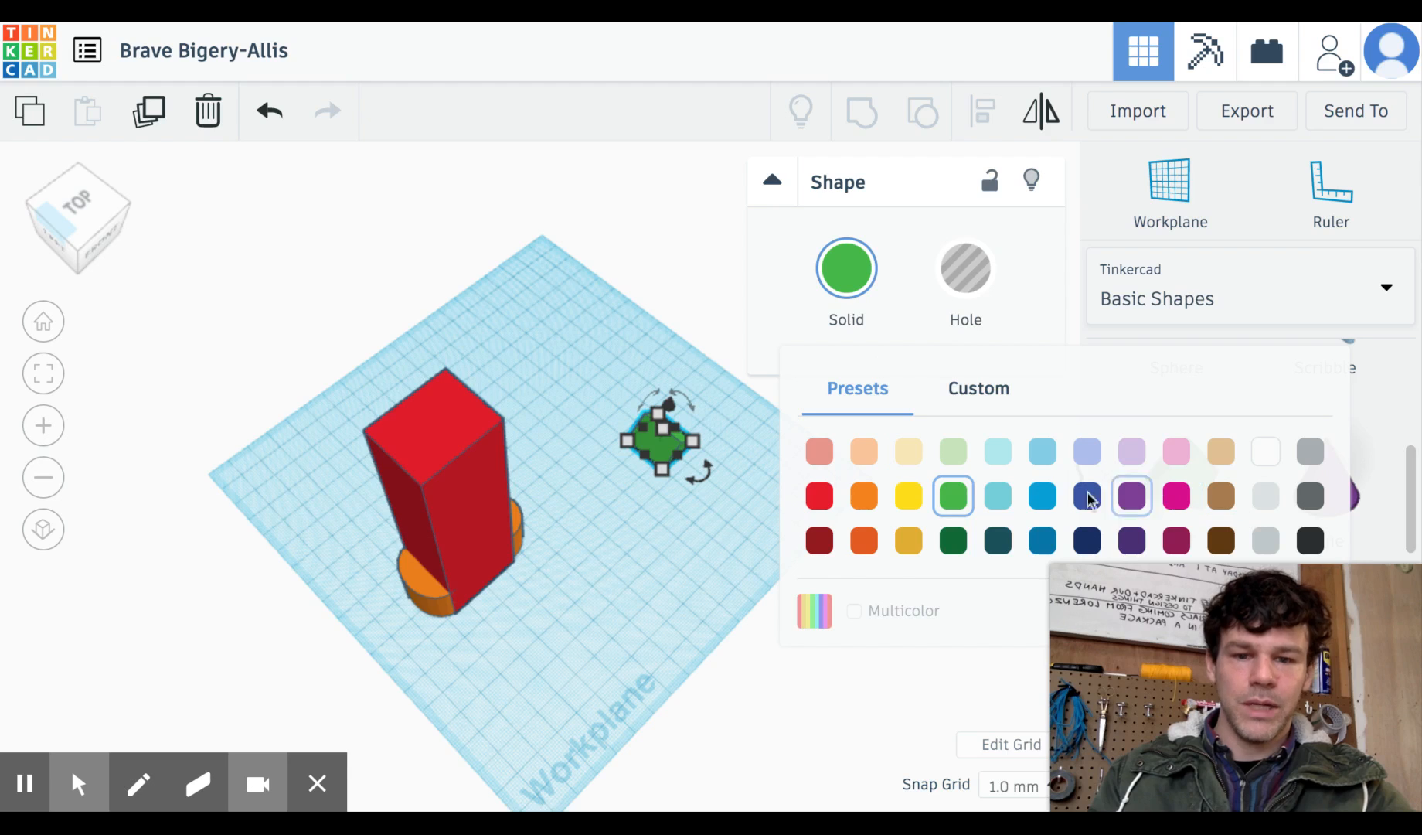
click(909, 496)
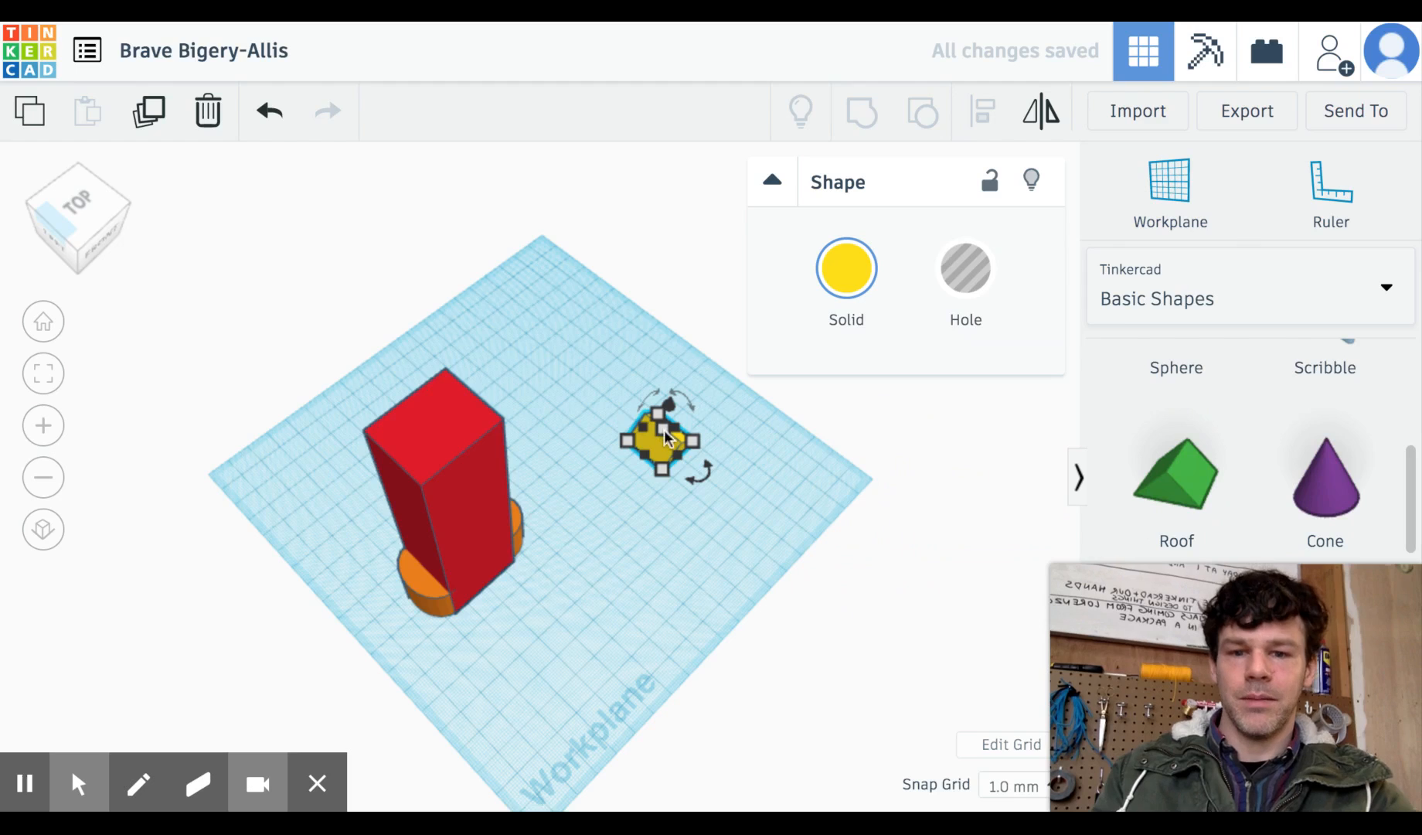
Stretch the yellow roof shape to a height of about 51 mm.
drag(662, 435, 677, 371)
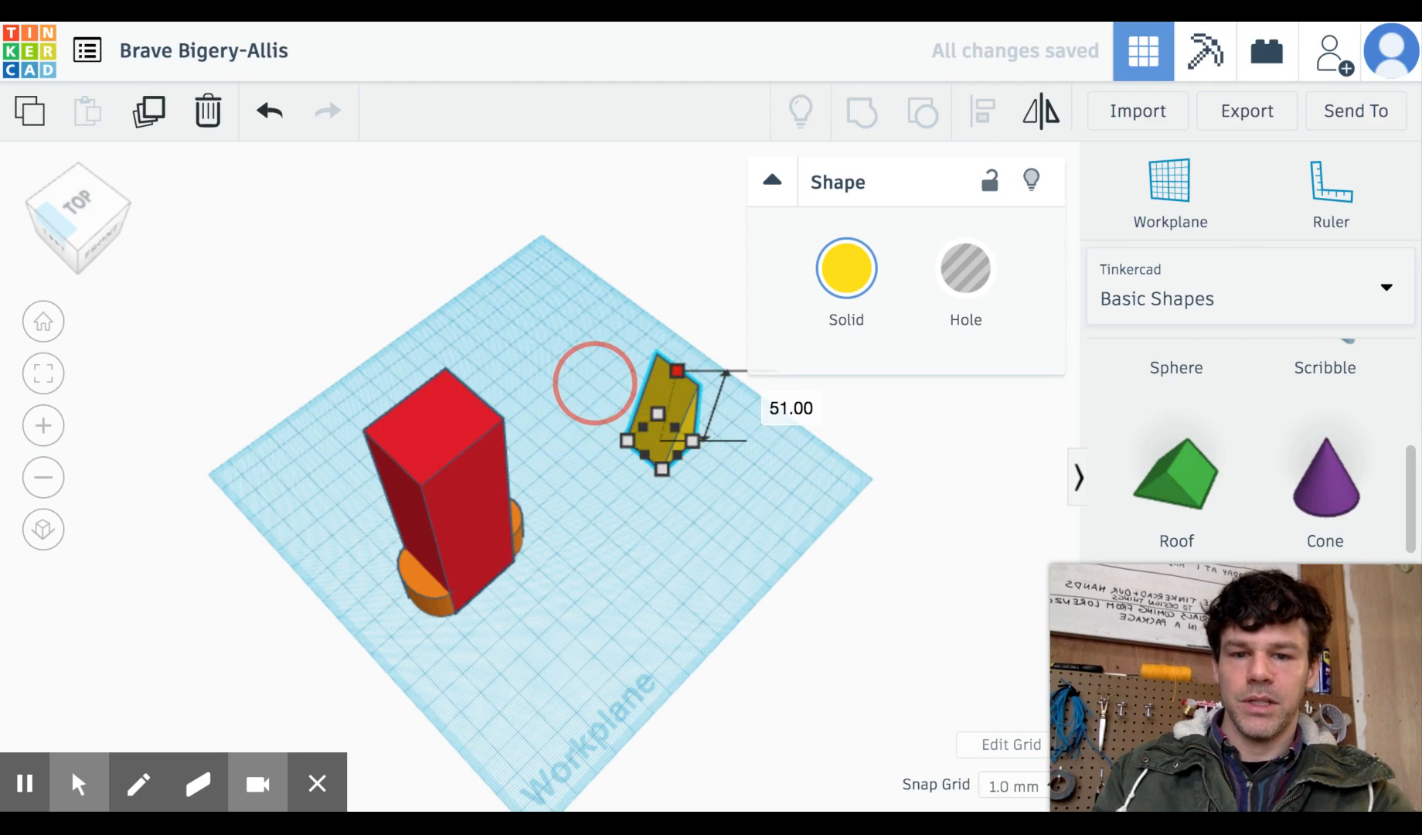
click(89, 219)
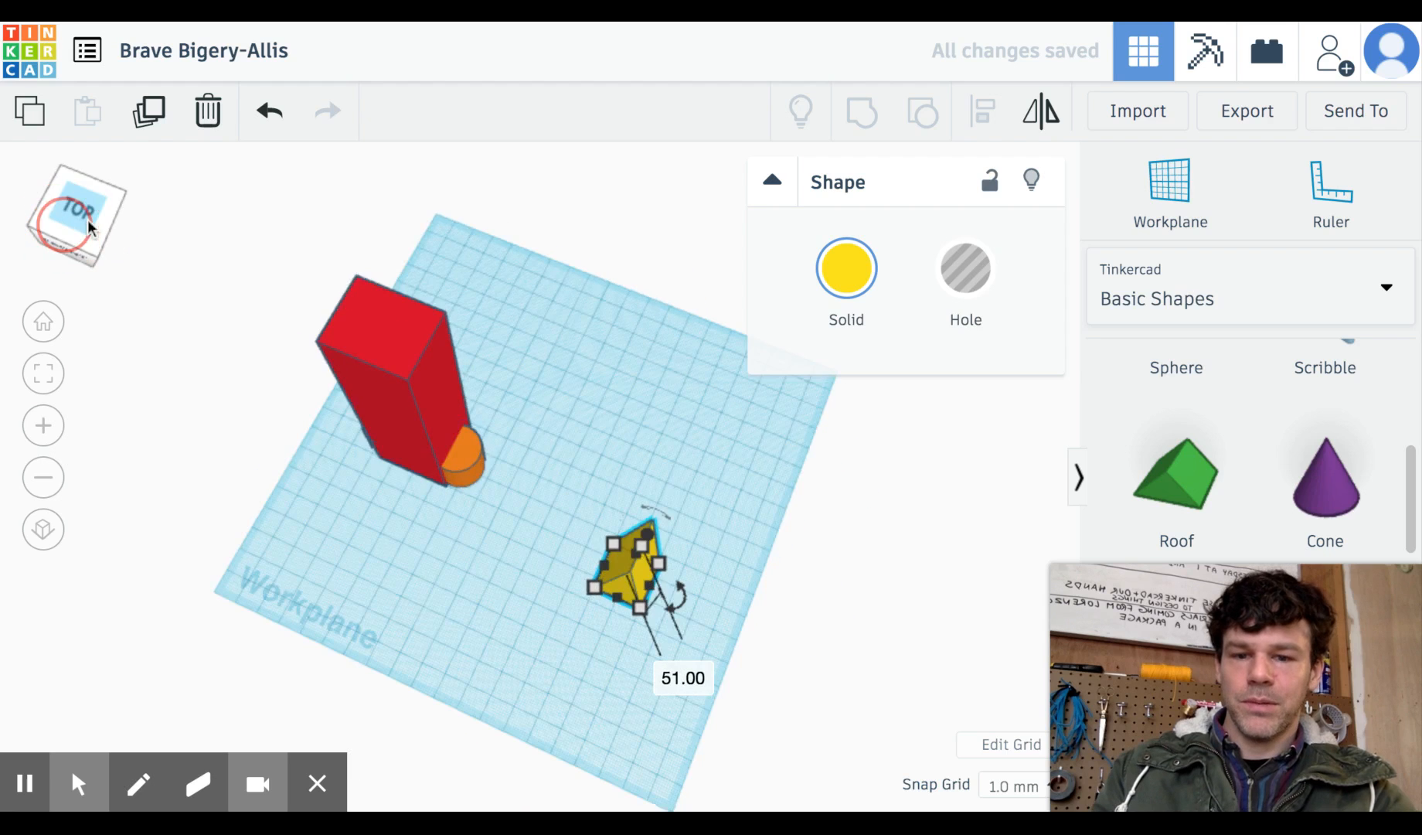
click(779, 558)
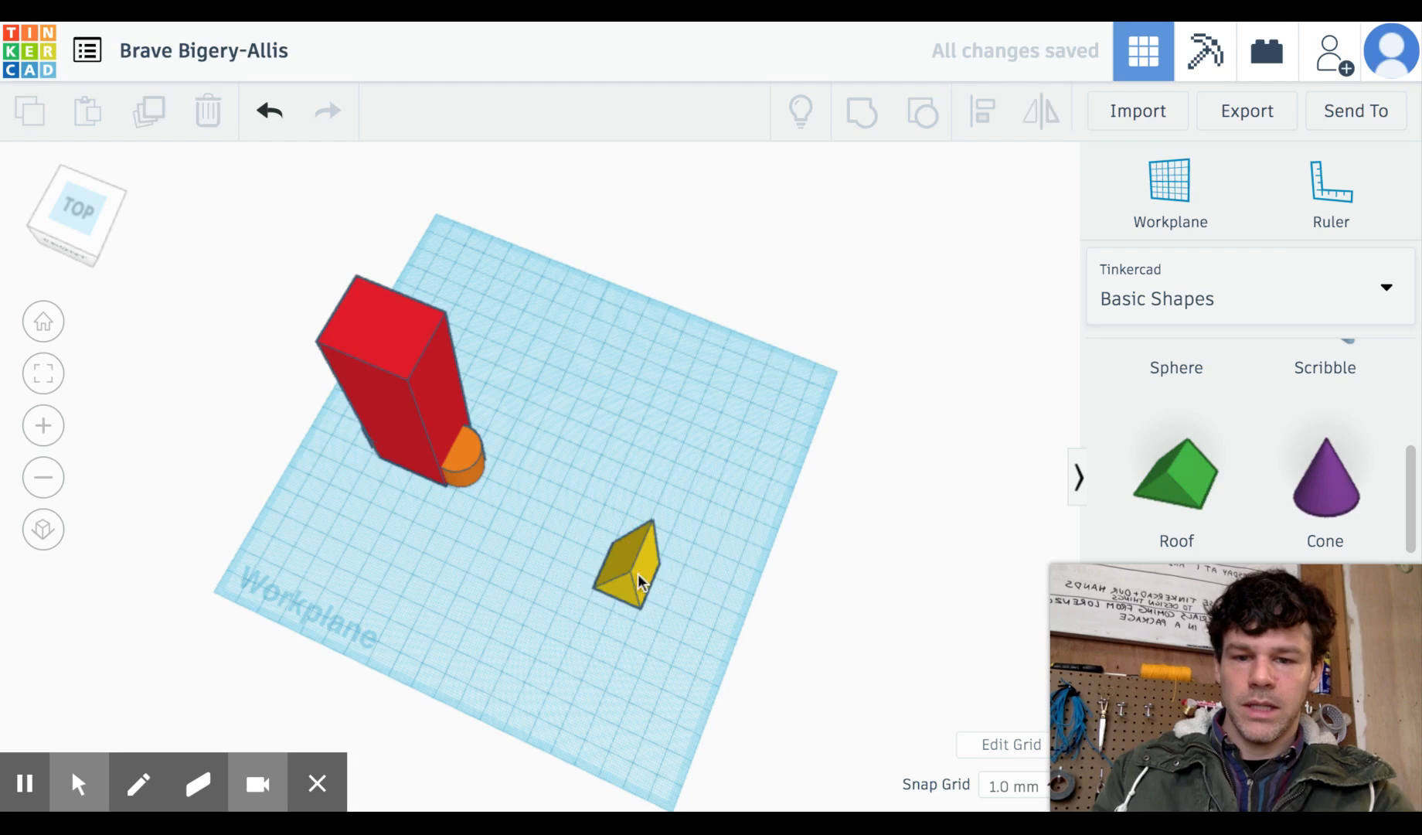
Move the yellow roof shape against the tower's front and raise it 100 mm to sit at the tower's top.
drag(625, 573, 376, 468)
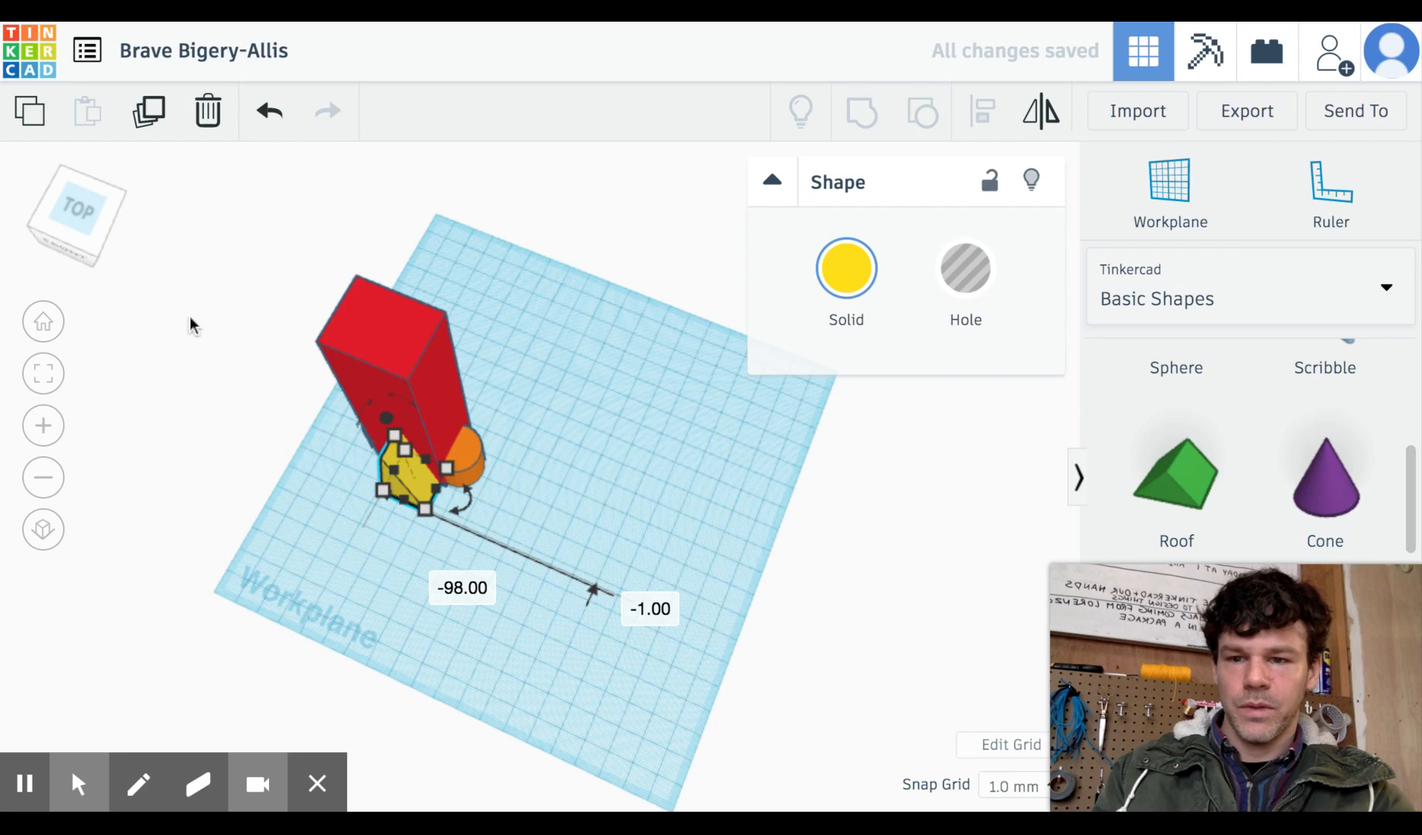
click(74, 231)
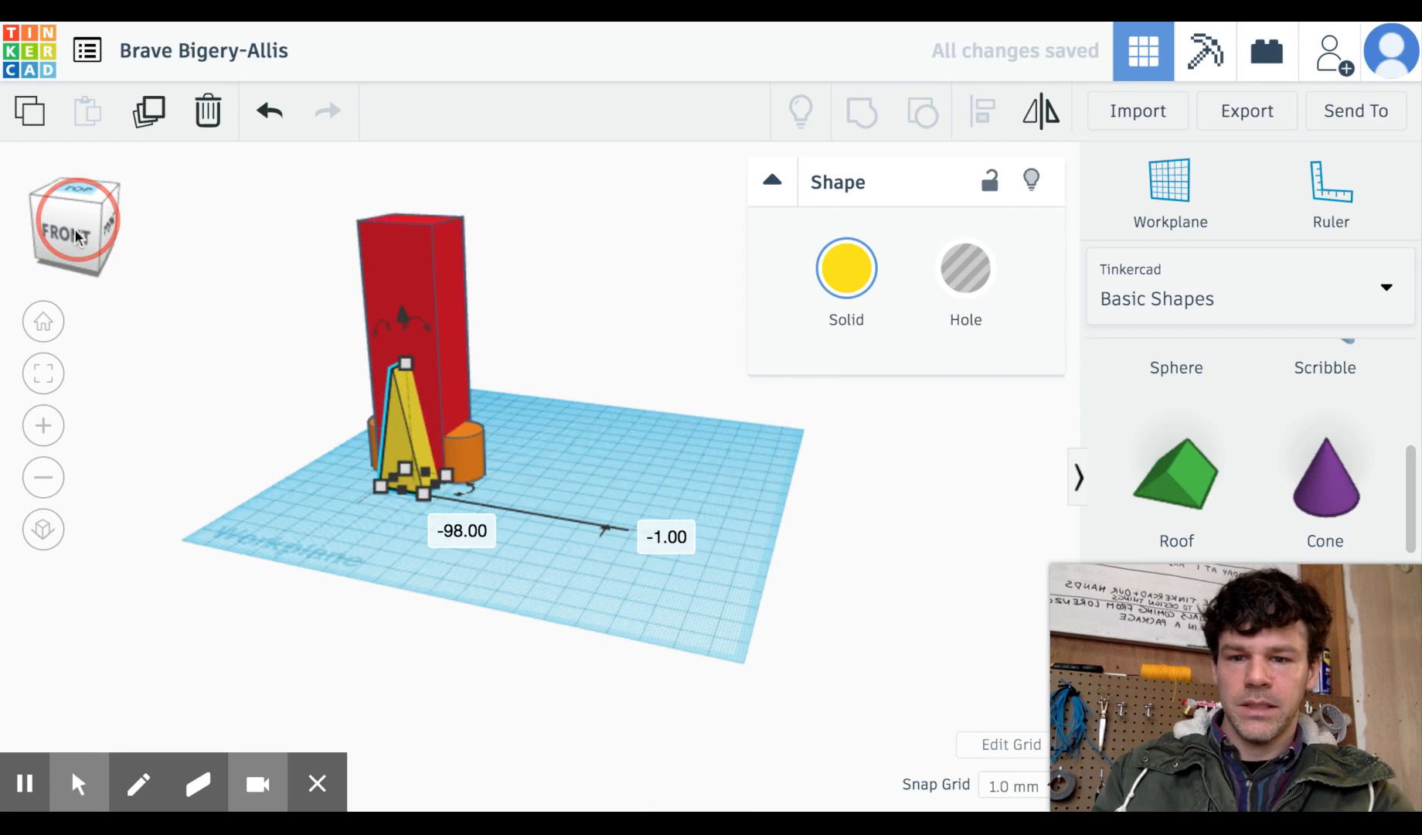
click(404, 326)
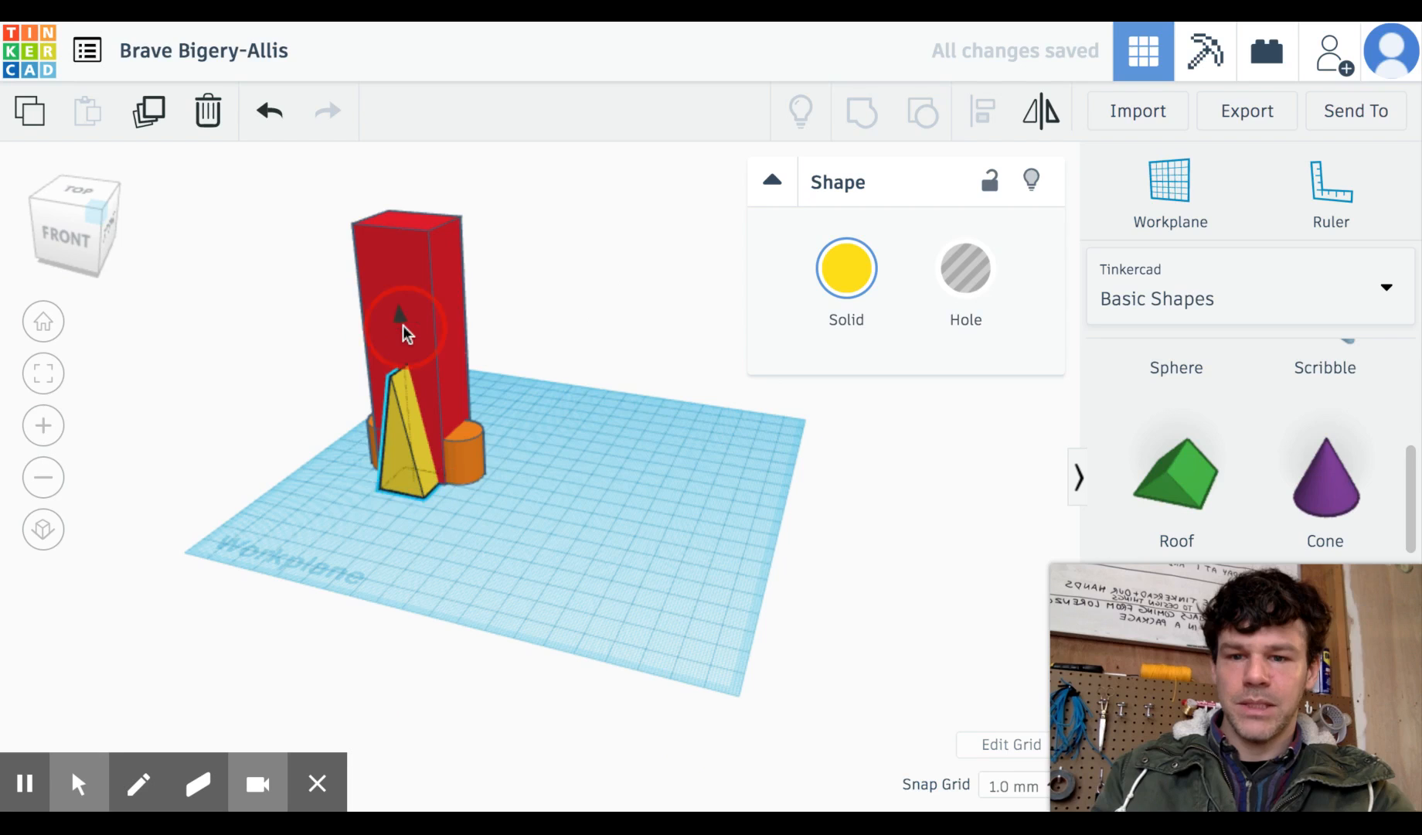
mouse_move(402, 325)
mouse_down()
mouse_move(391, 247)
mouse_move(408, 348)
mouse_move(464, 463)
mouse_move(403, 310)
mouse_move(401, 255)
mouse_move(409, 494)
mouse_move(359, 32)
mouse_up()
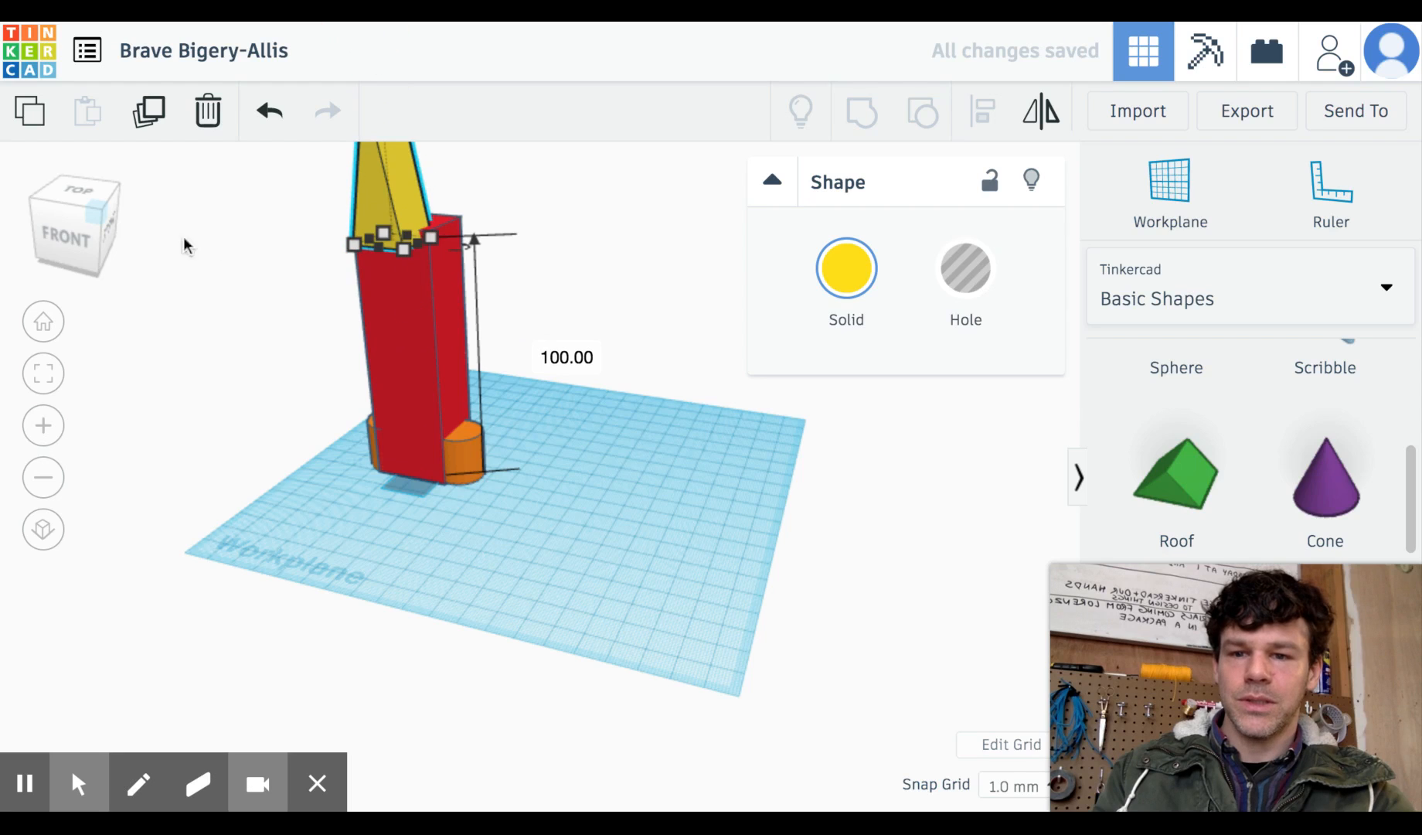
Resize the yellow roof's footprint to about 30 by 24 mm so it covers the tower's top face.
click(43, 434)
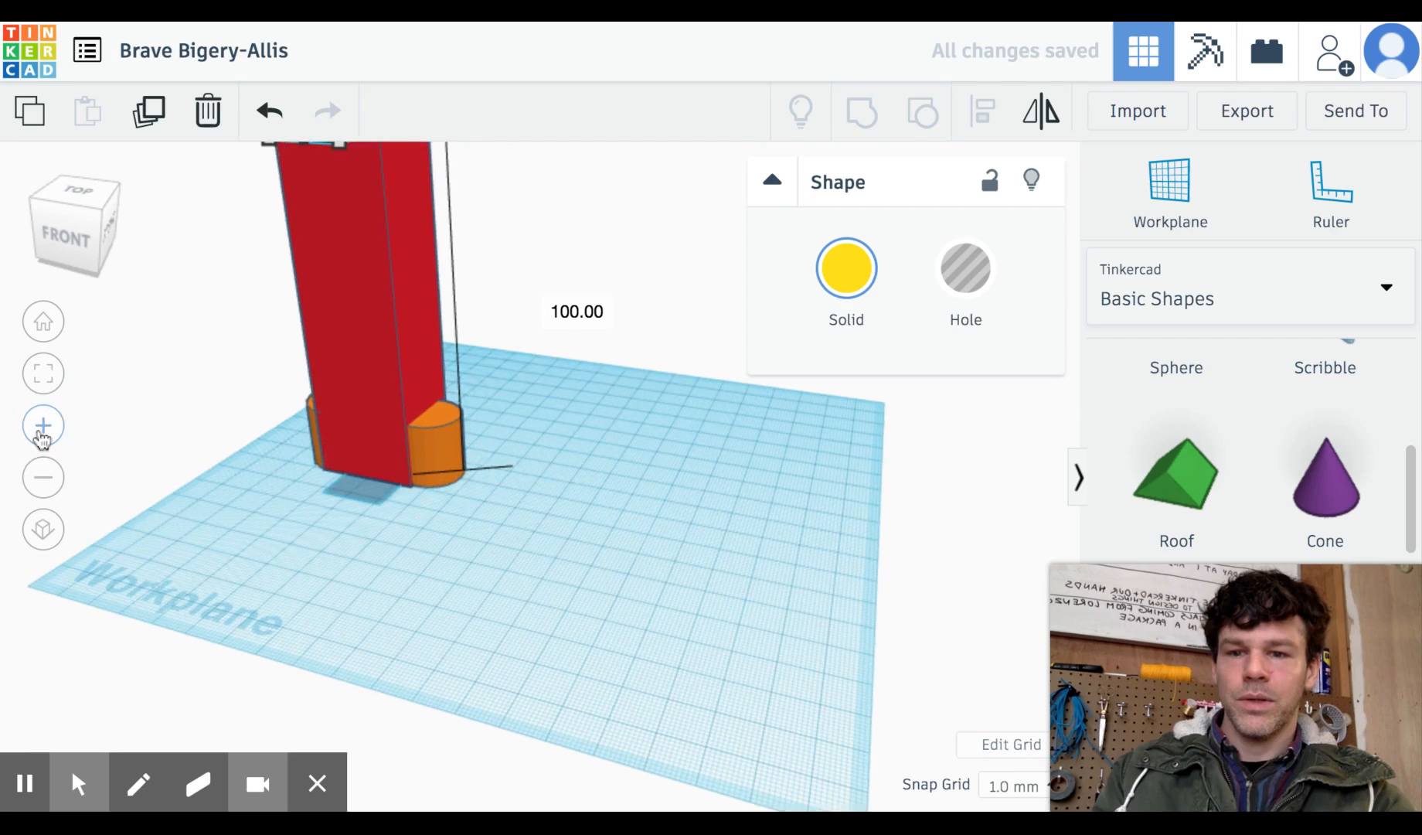
click(89, 209)
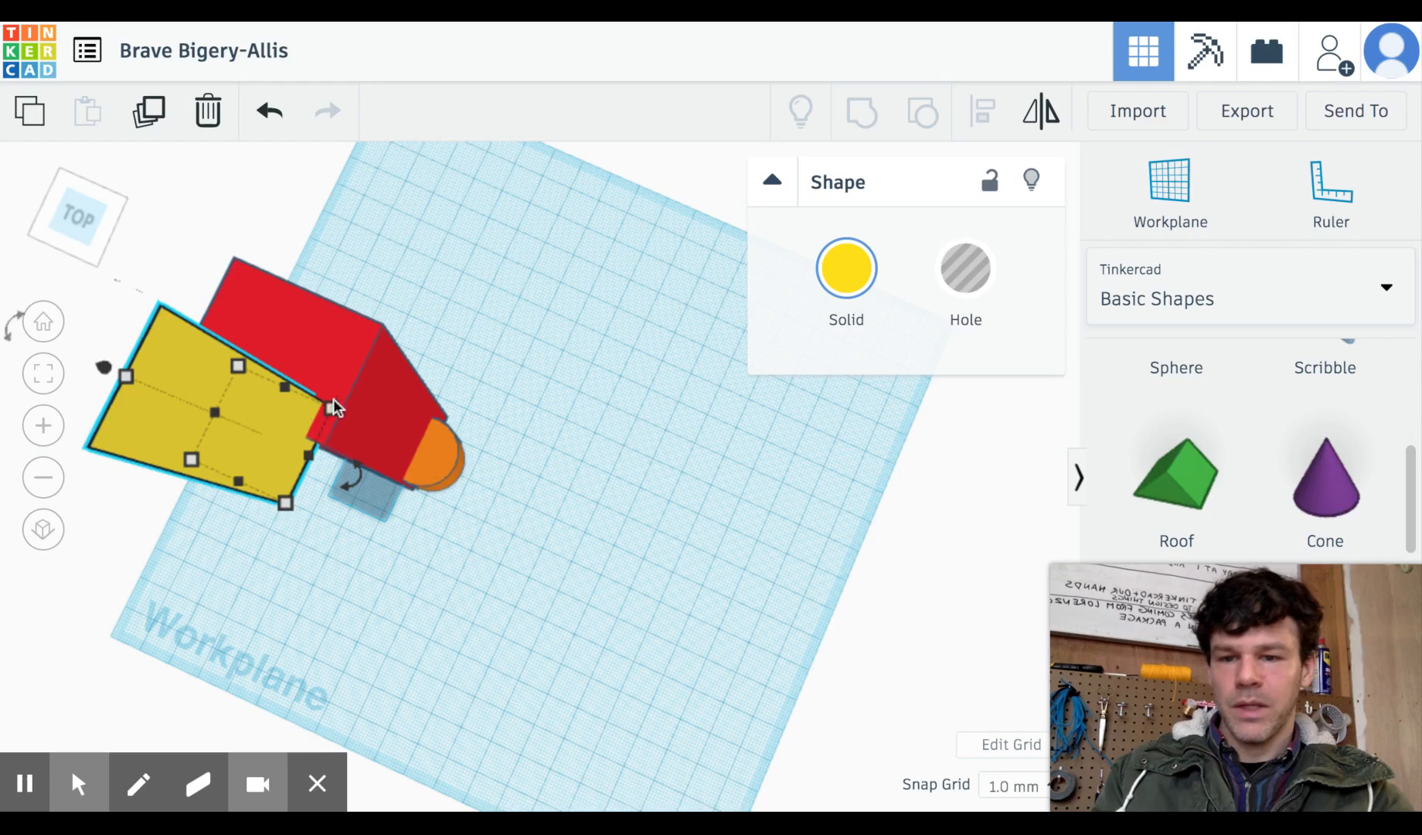
drag(330, 408, 386, 331)
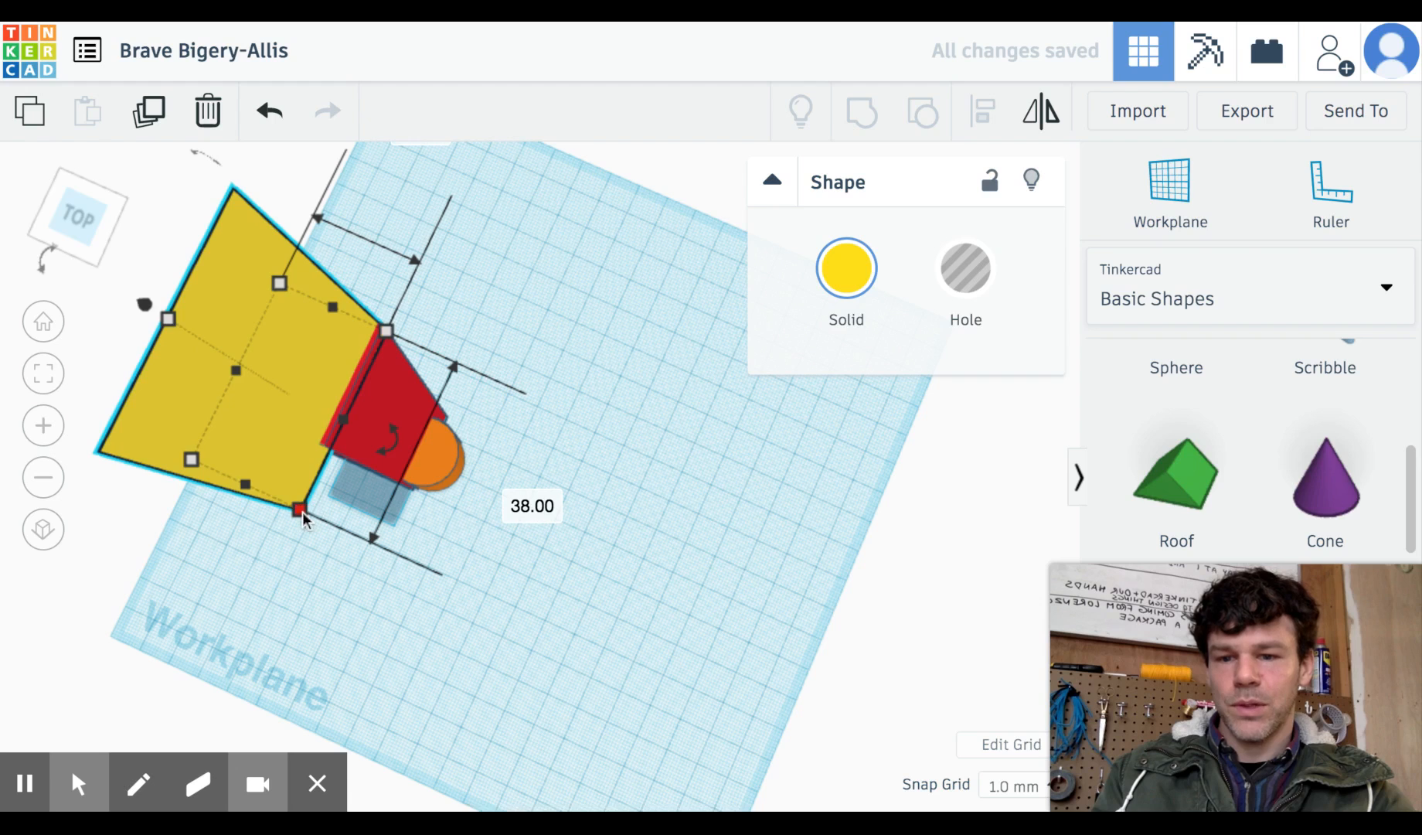
drag(302, 512, 327, 439)
click(58, 226)
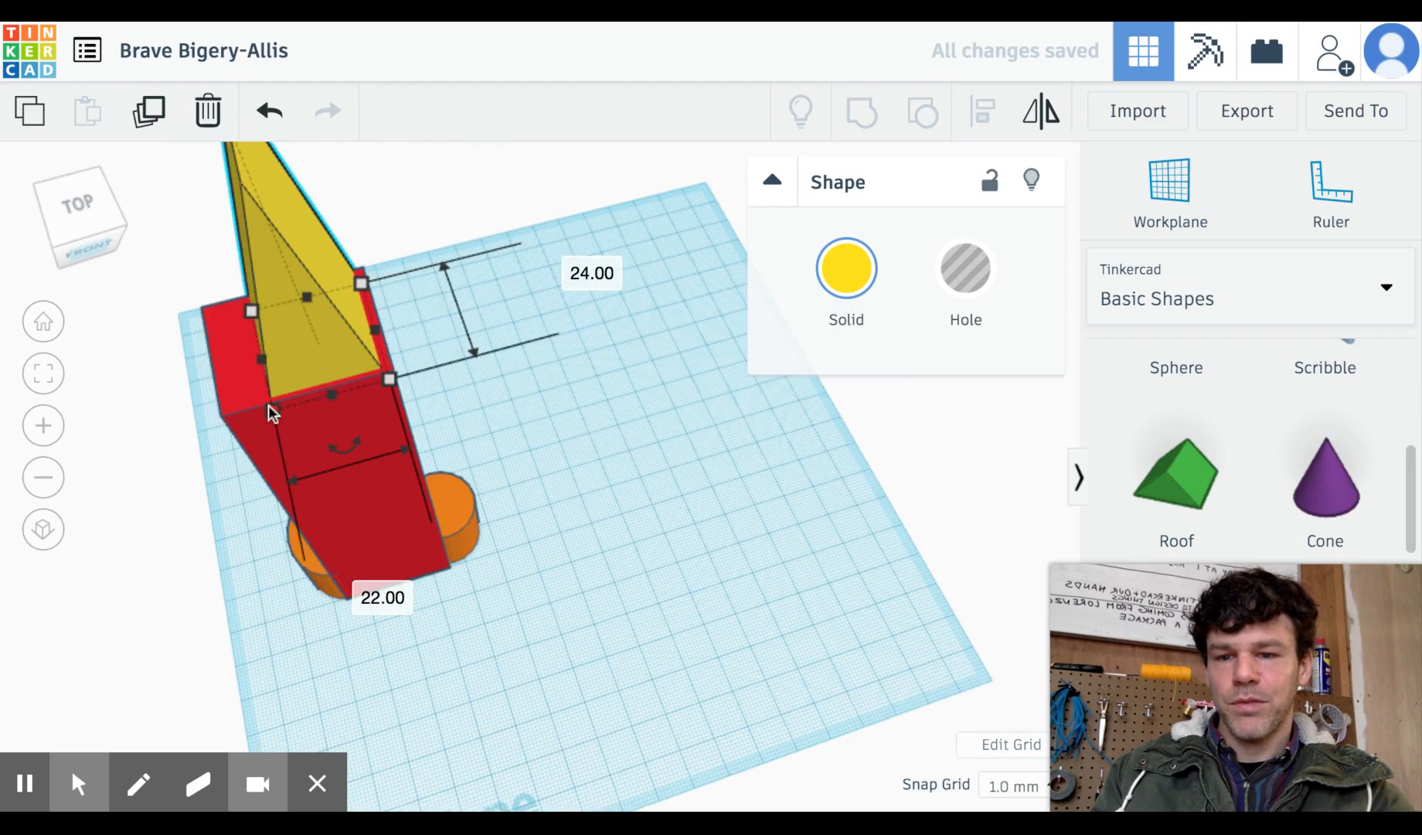
drag(267, 405, 220, 421)
Fine-tune the yellow roof's edges against the tower's top face and reduce its height to about 48 mm.
click(63, 224)
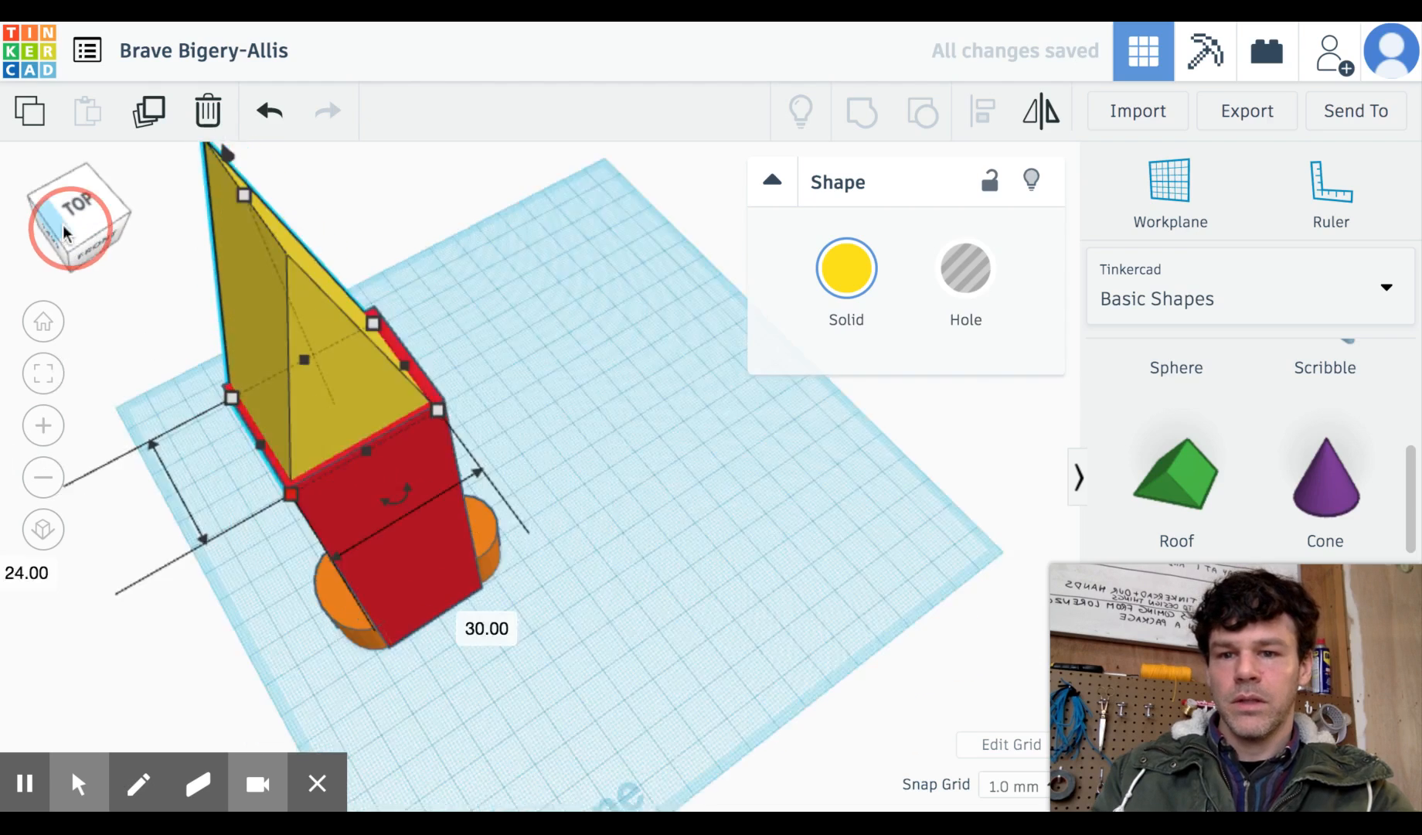
mouse_move(63, 224)
mouse_down()
mouse_move(103, 225)
mouse_move(75, 231)
mouse_up()
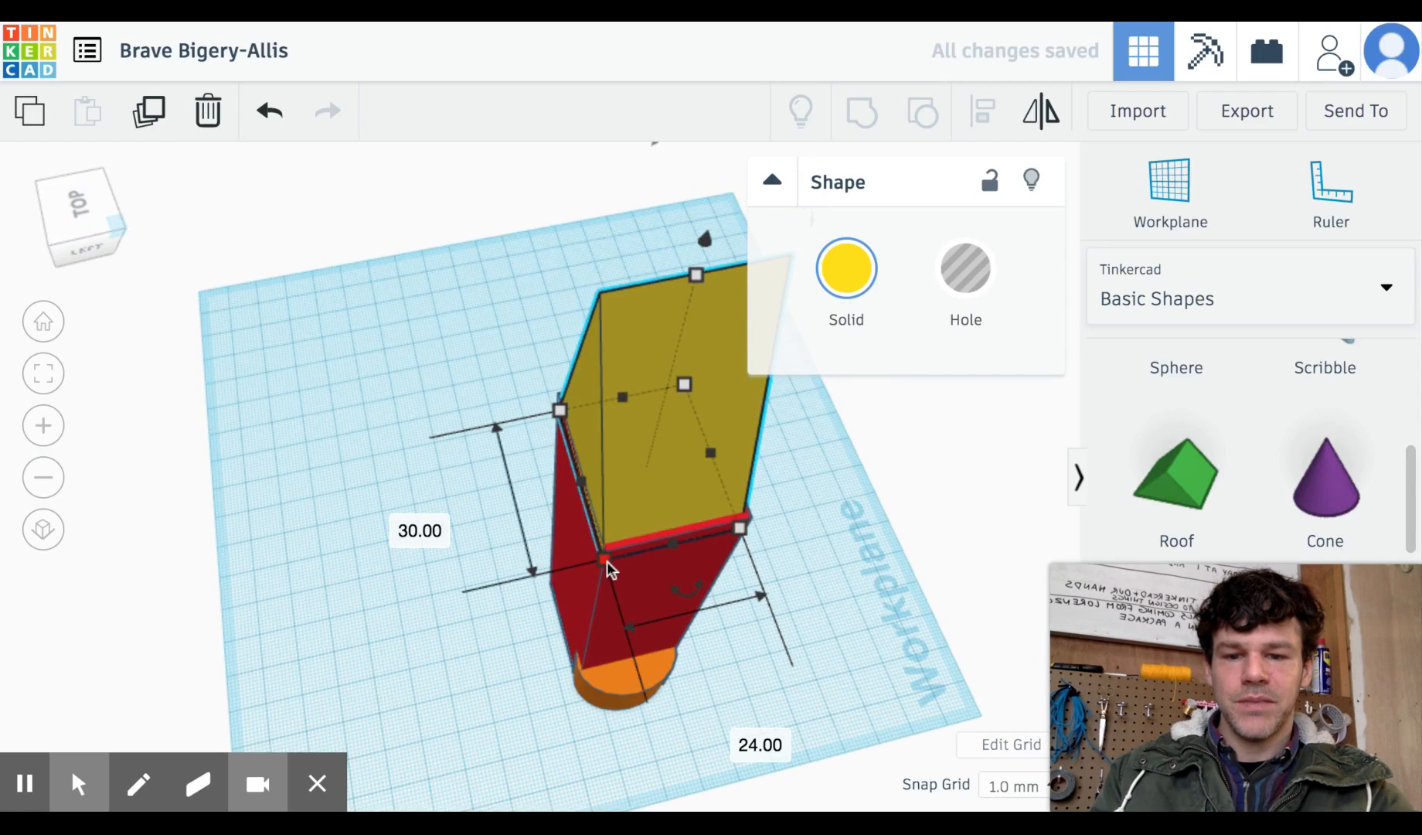
drag(607, 562, 673, 543)
drag(561, 412, 556, 400)
drag(692, 265, 684, 324)
drag(681, 383, 677, 294)
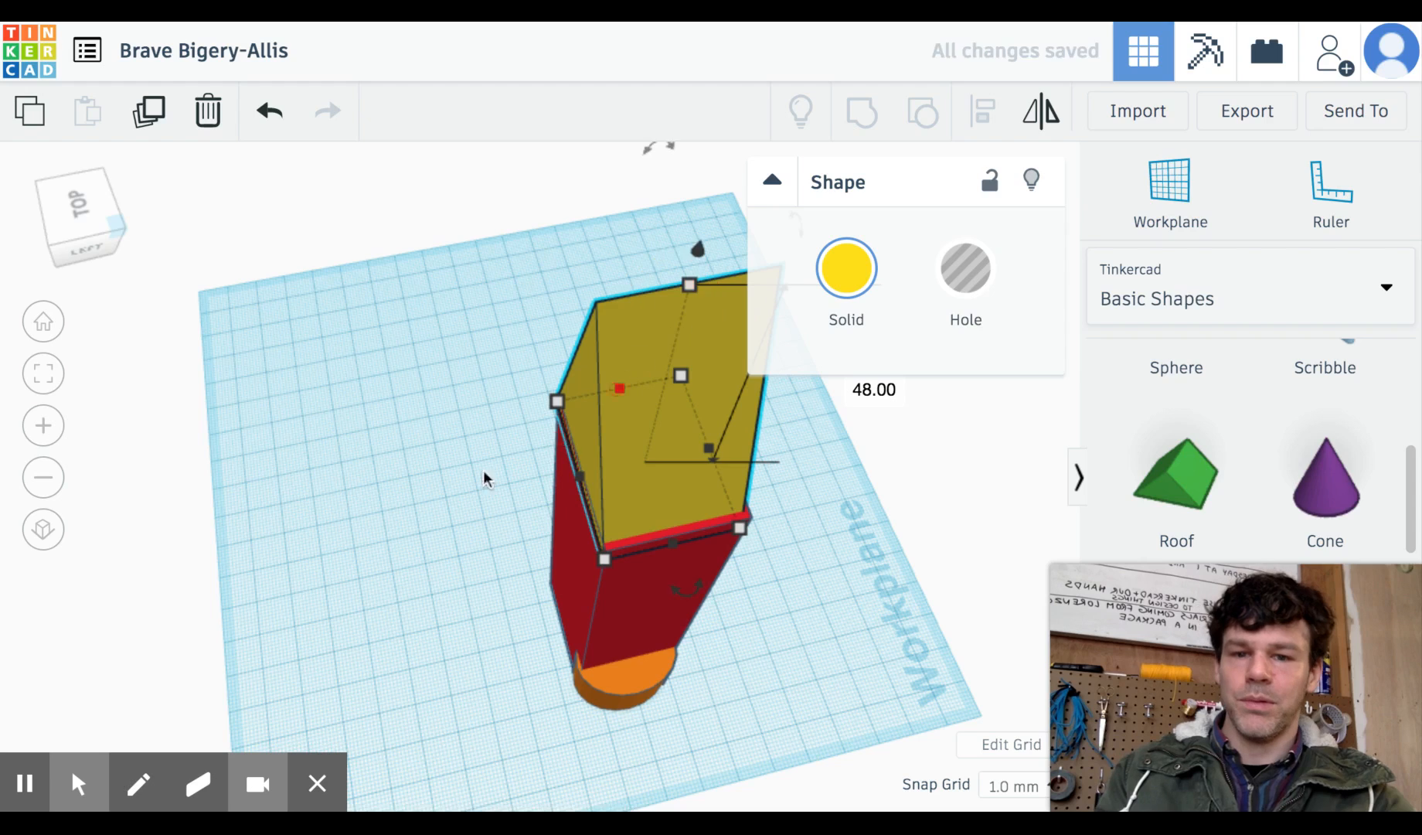
Rename the design as Tall Pointy Building.
click(263, 62)
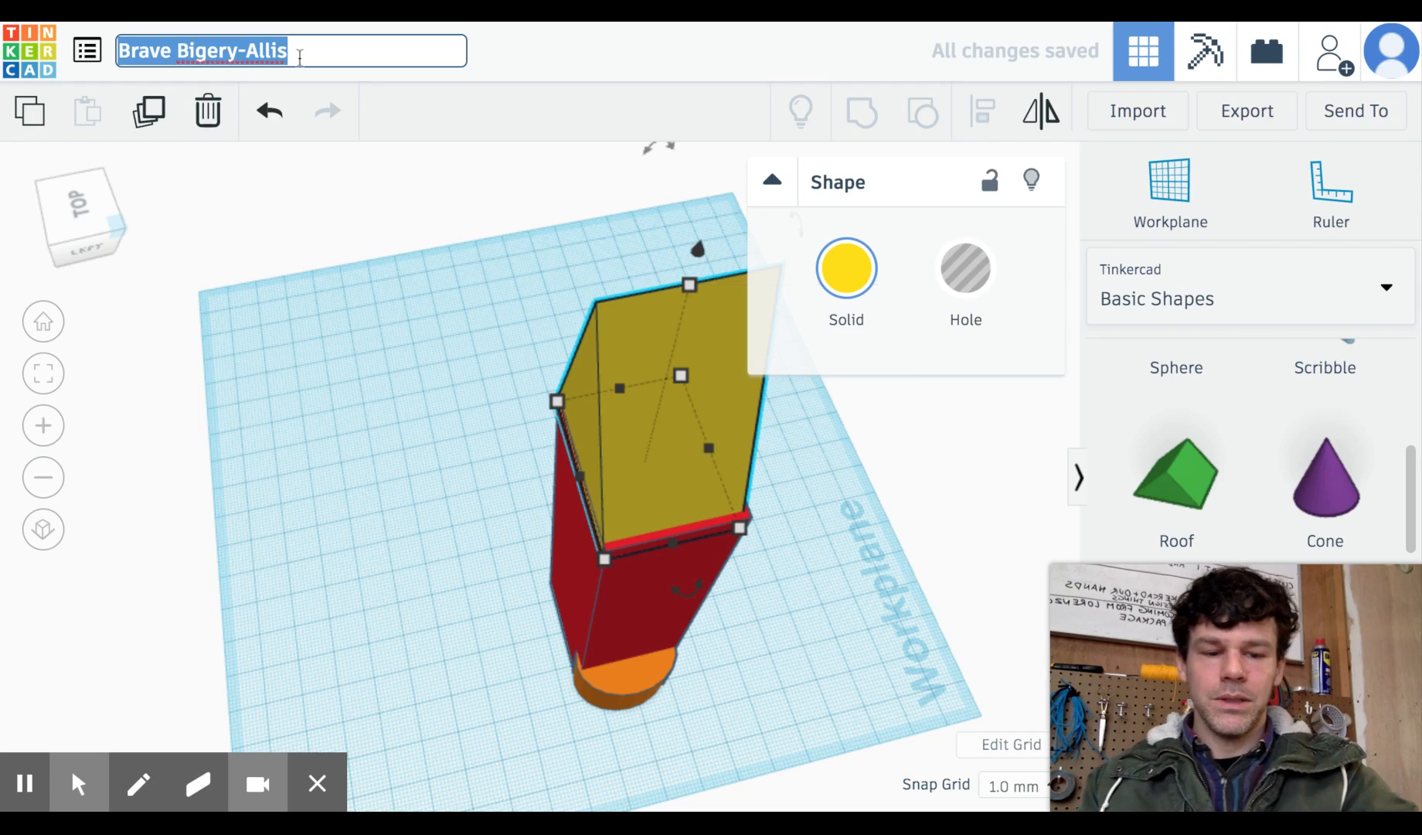
key(BackSpace)
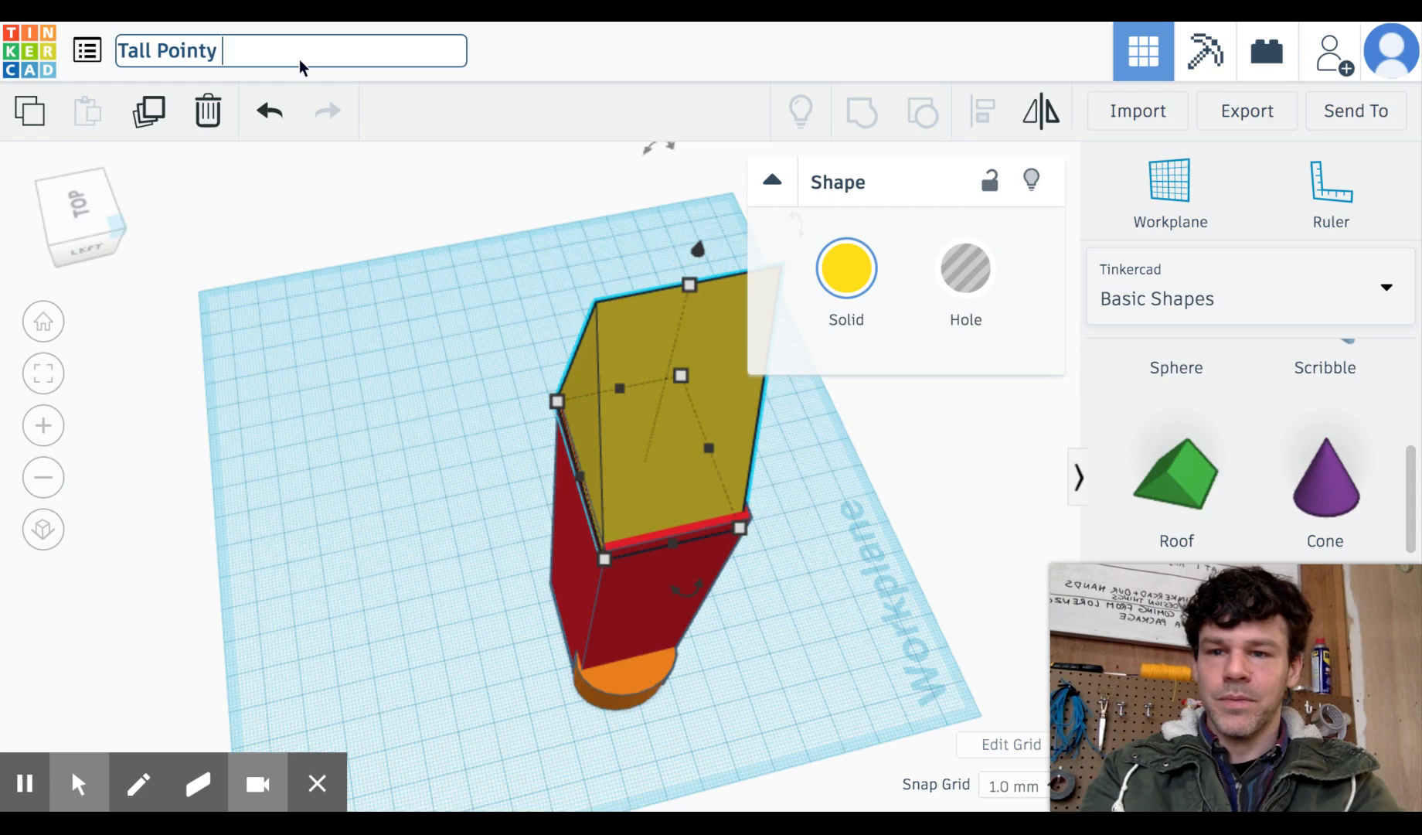
click(338, 248)
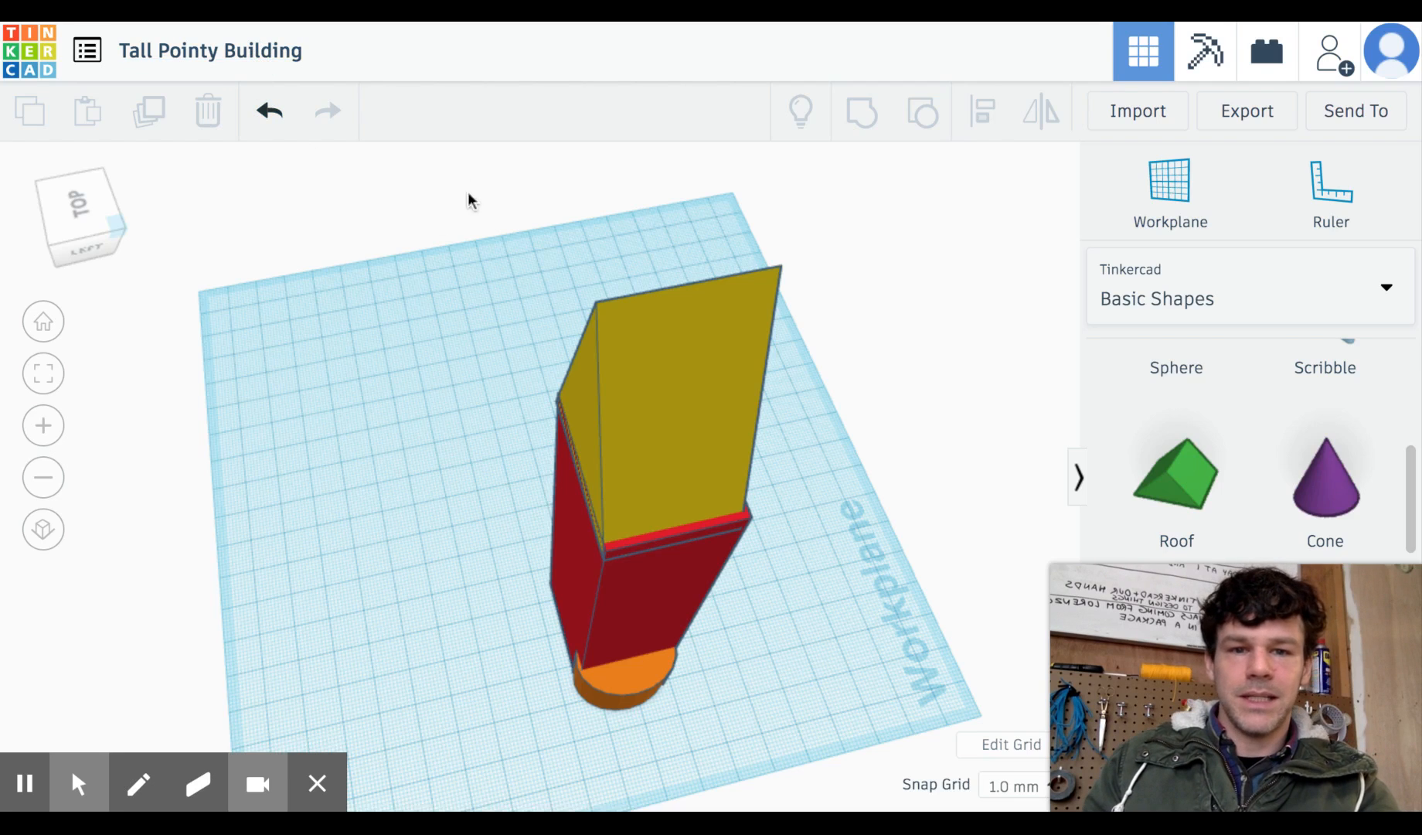
Undo the roof edits step by step, back to the small yellow roof standing on the workplane beside the tower.
click(272, 120)
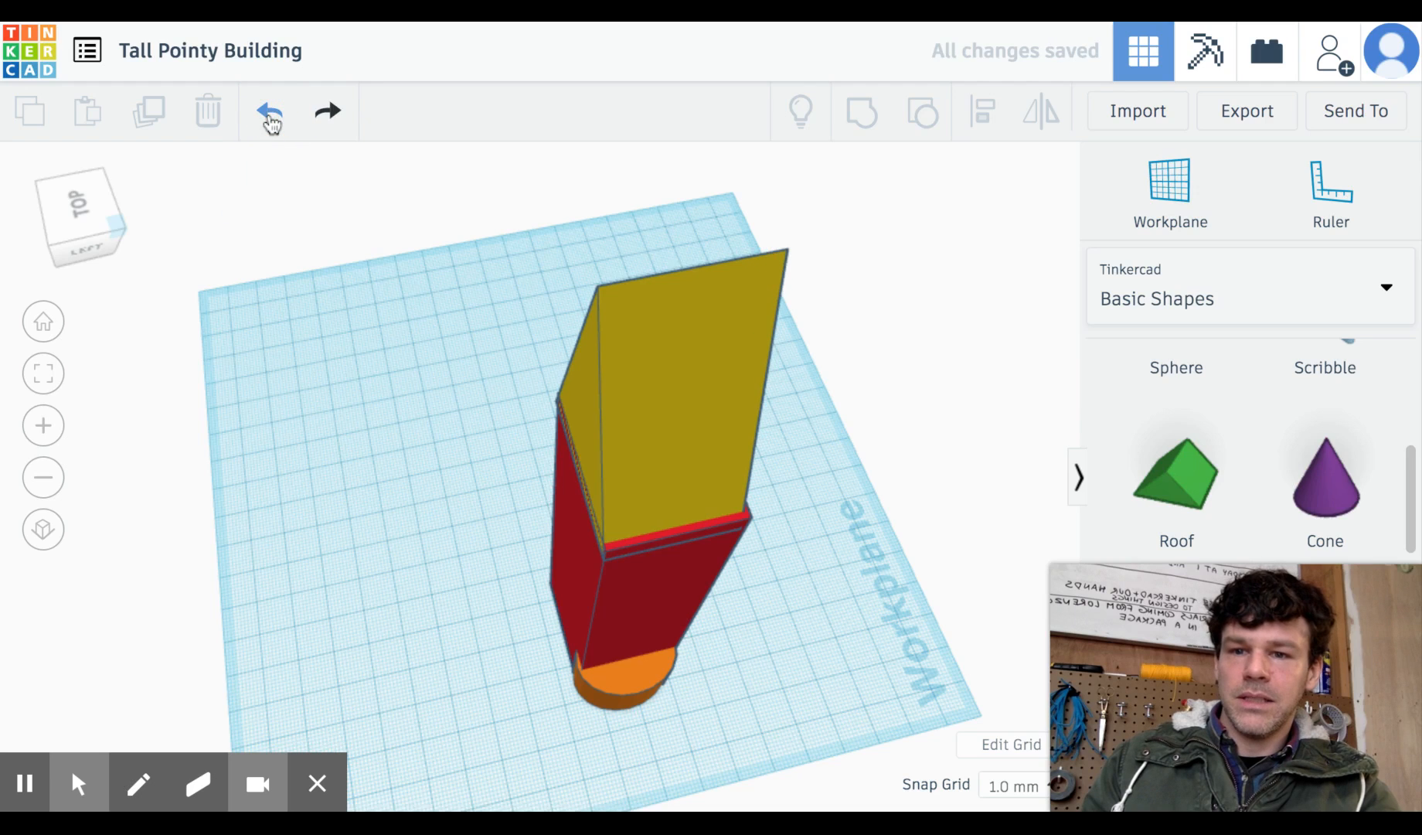
click(272, 120)
click(272, 120)
click(272, 120)
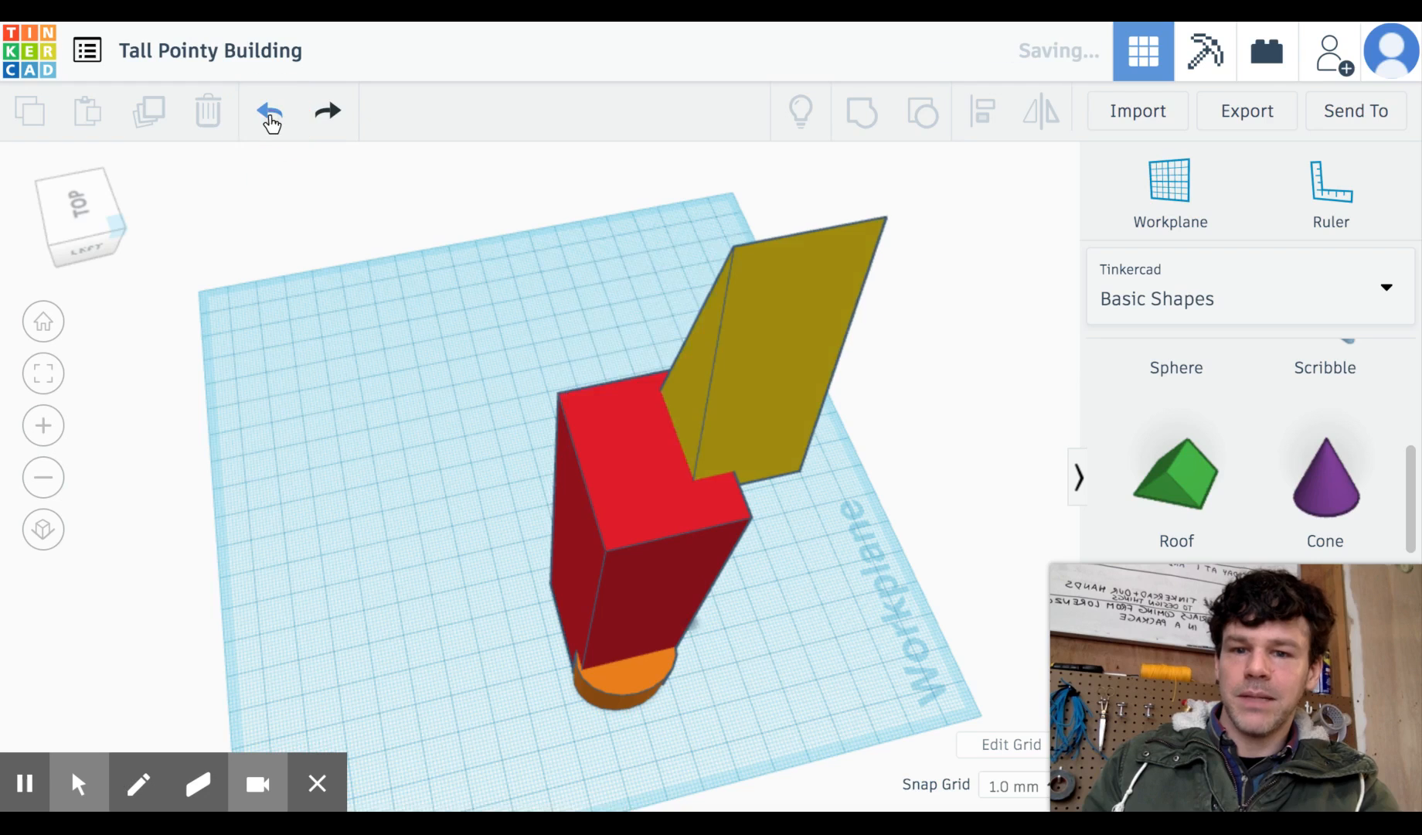
click(272, 120)
click(270, 119)
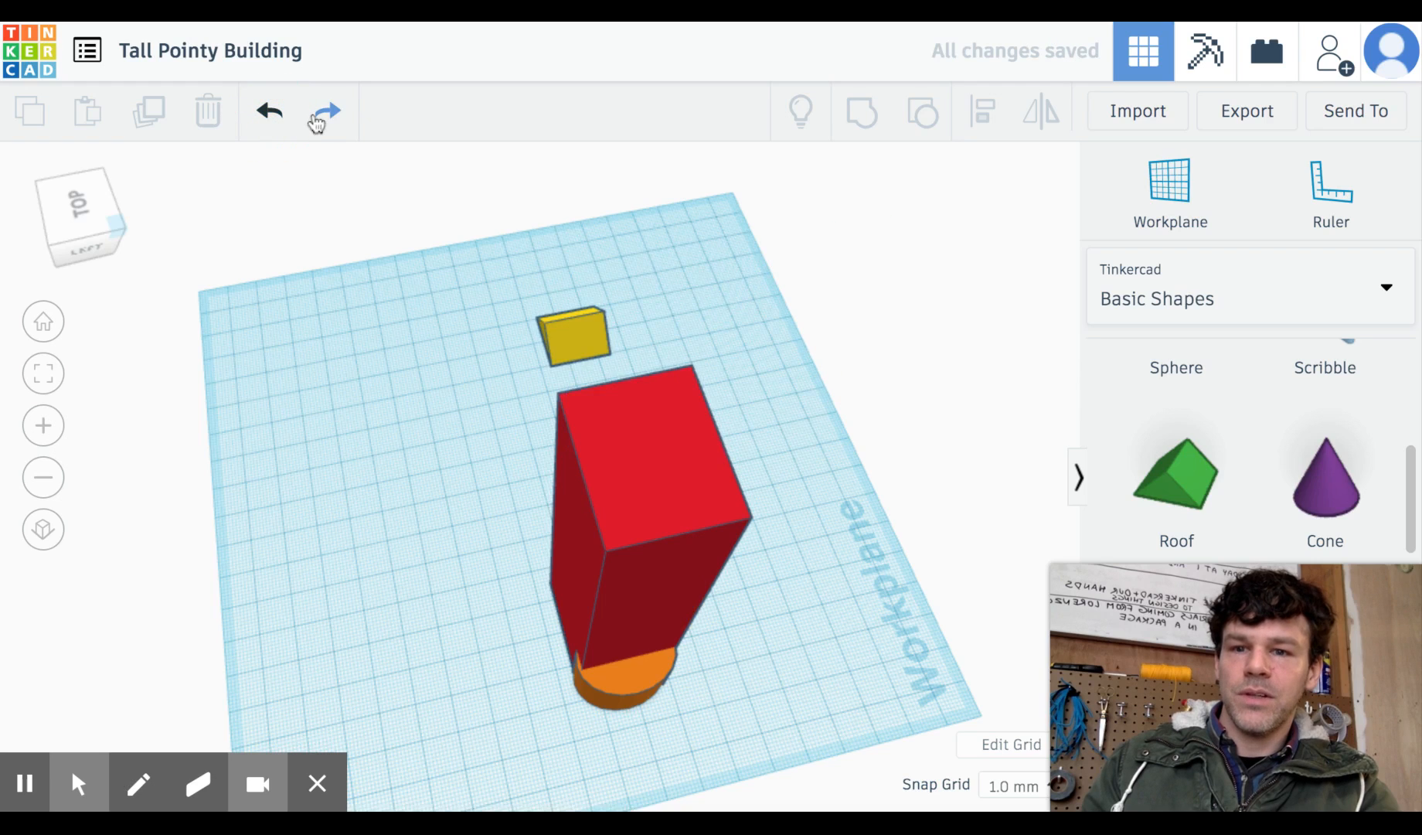
Redo the roof's stretching, move, raising and resizing so it covers the tower's top again.
click(322, 118)
click(322, 120)
click(322, 117)
click(322, 117)
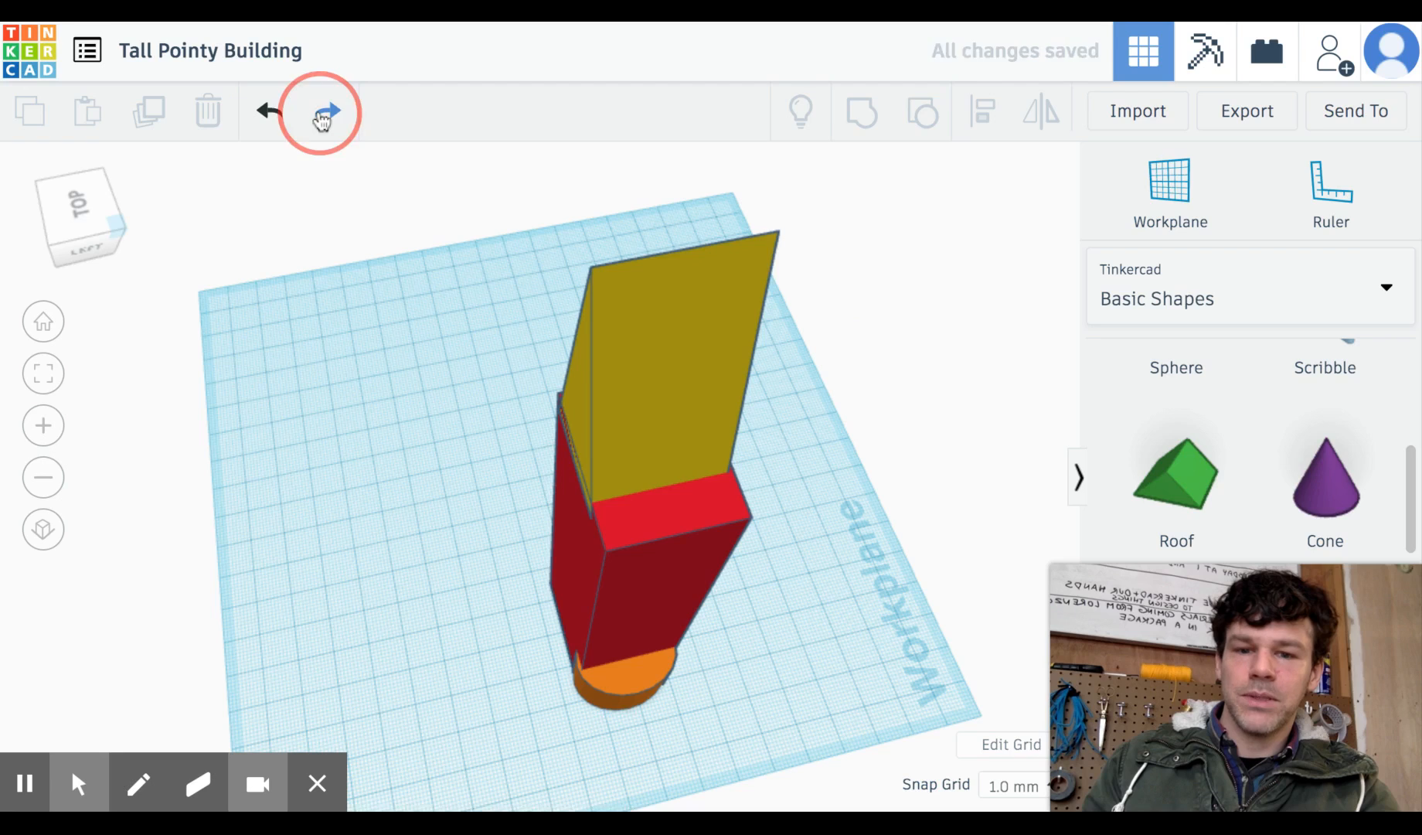
click(322, 117)
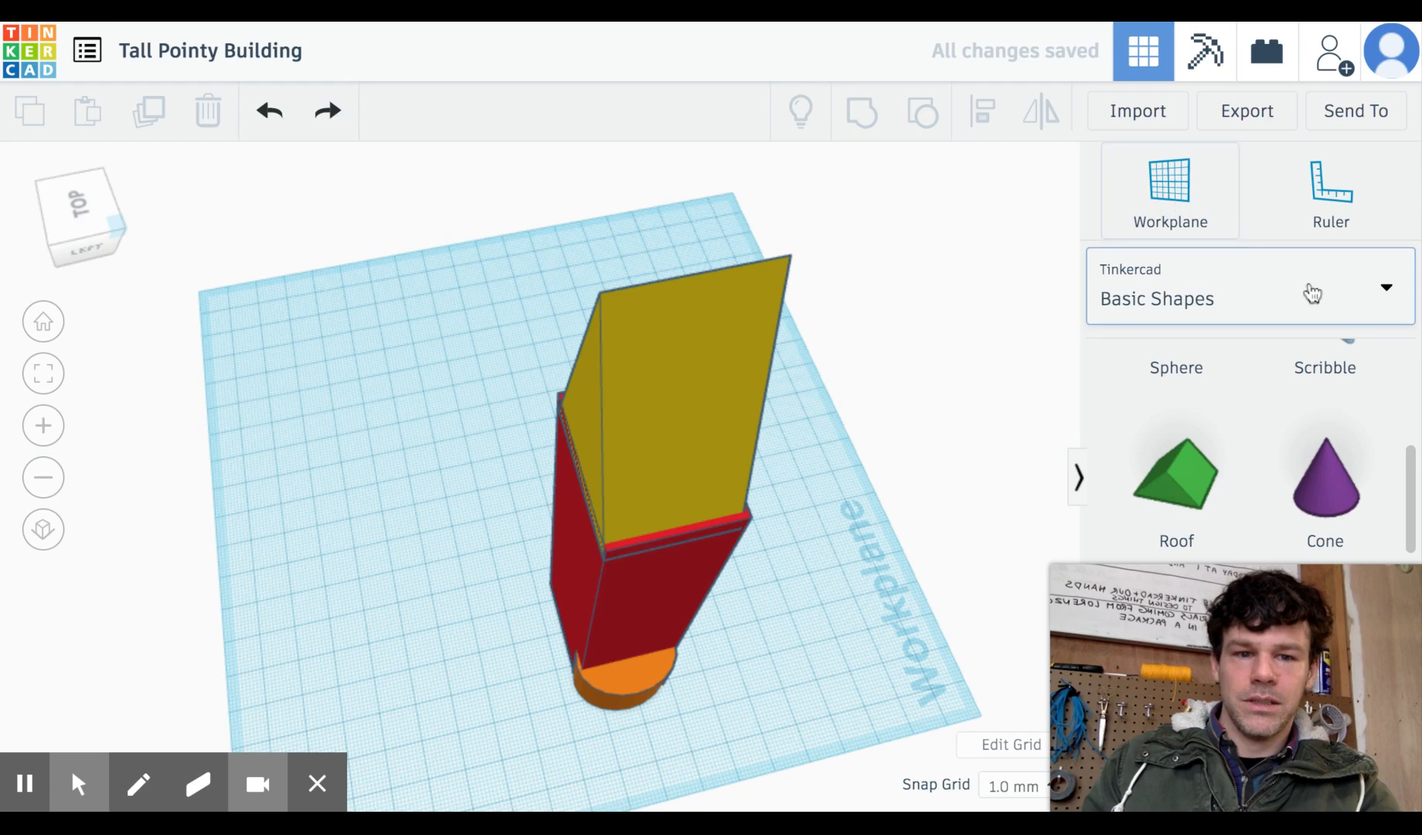
Browse the Characters shape collection and add an Astrobot to the workplane beside the tower.
click(1392, 290)
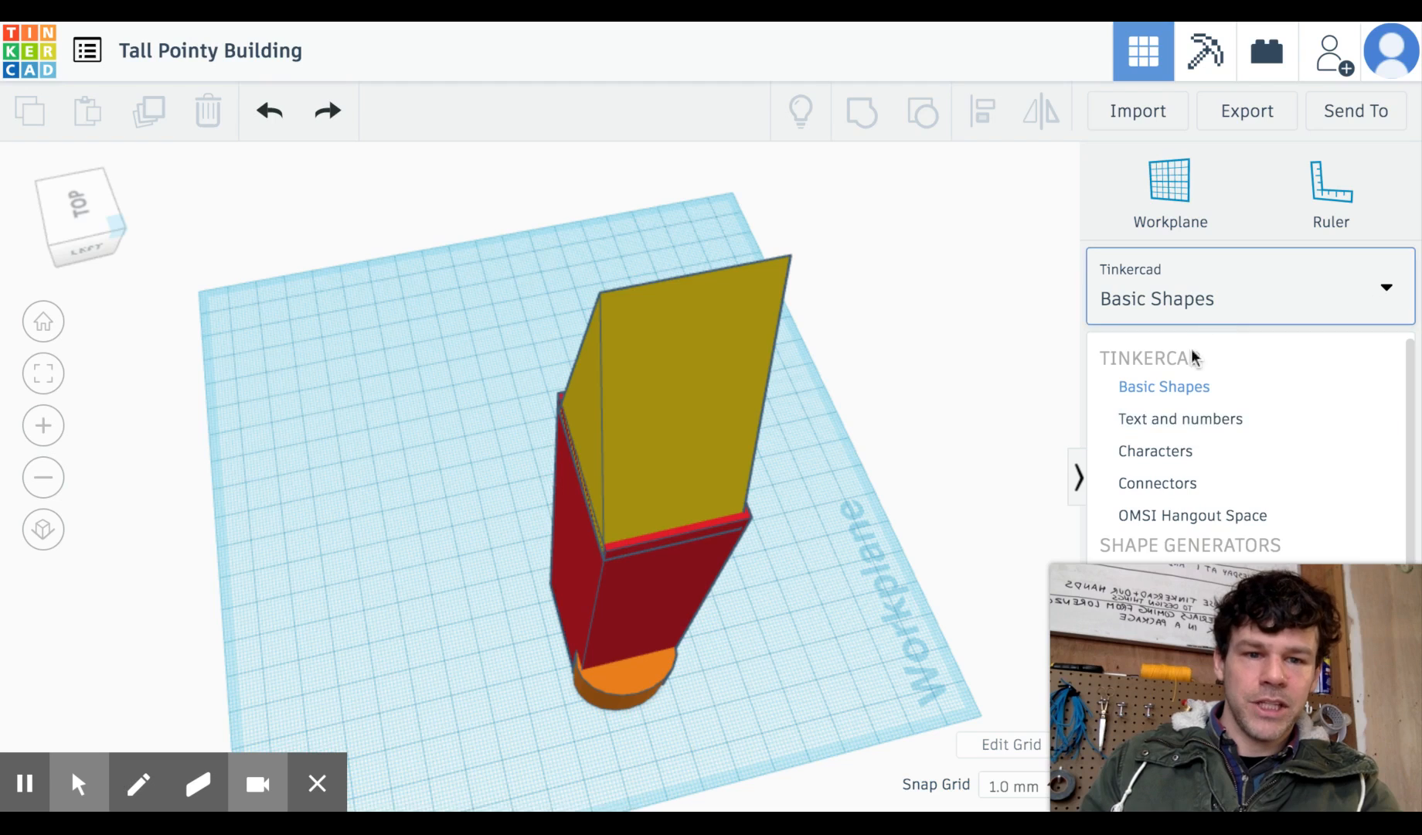
scroll(1236, 485, down, 3)
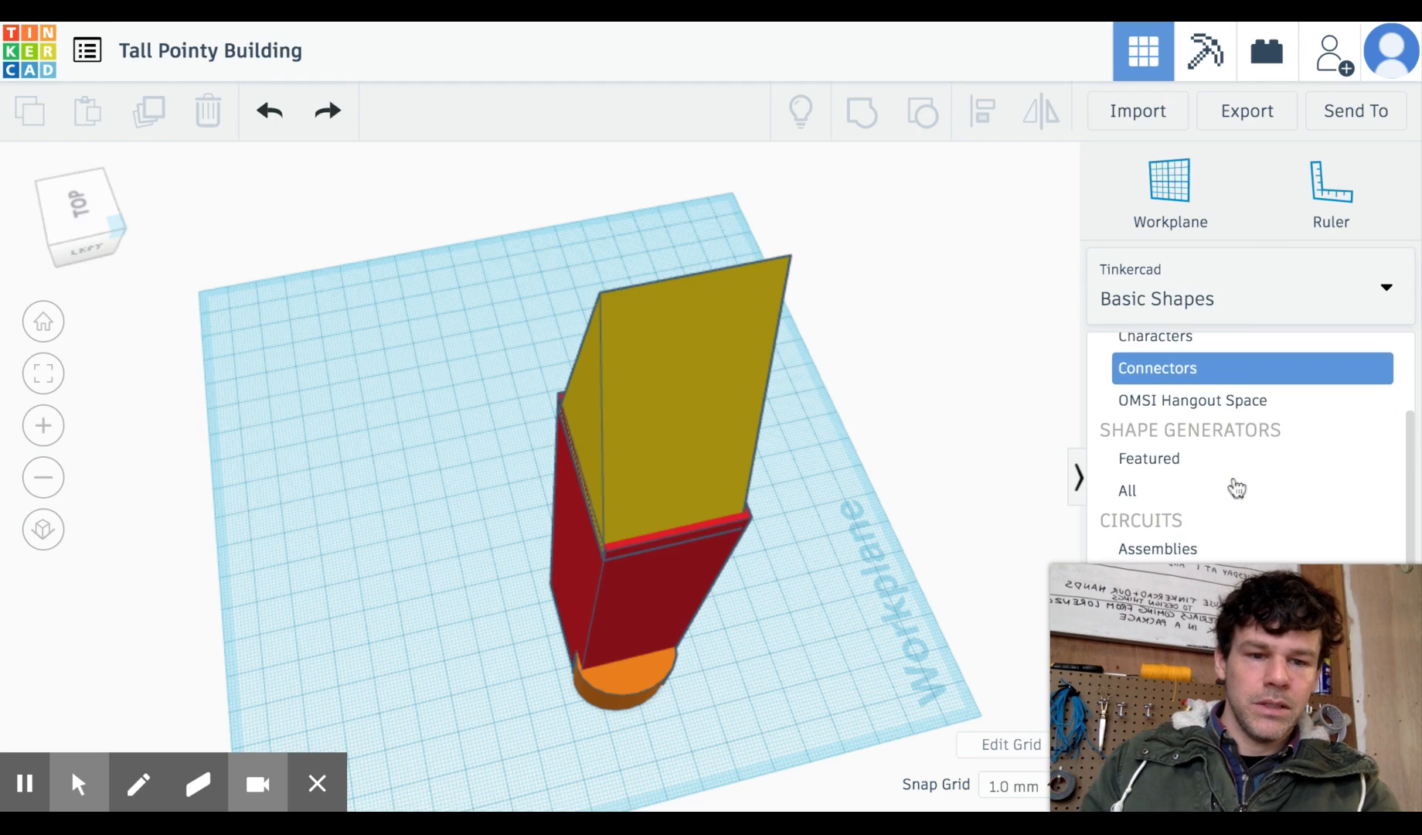
scroll(1236, 486, down, 1)
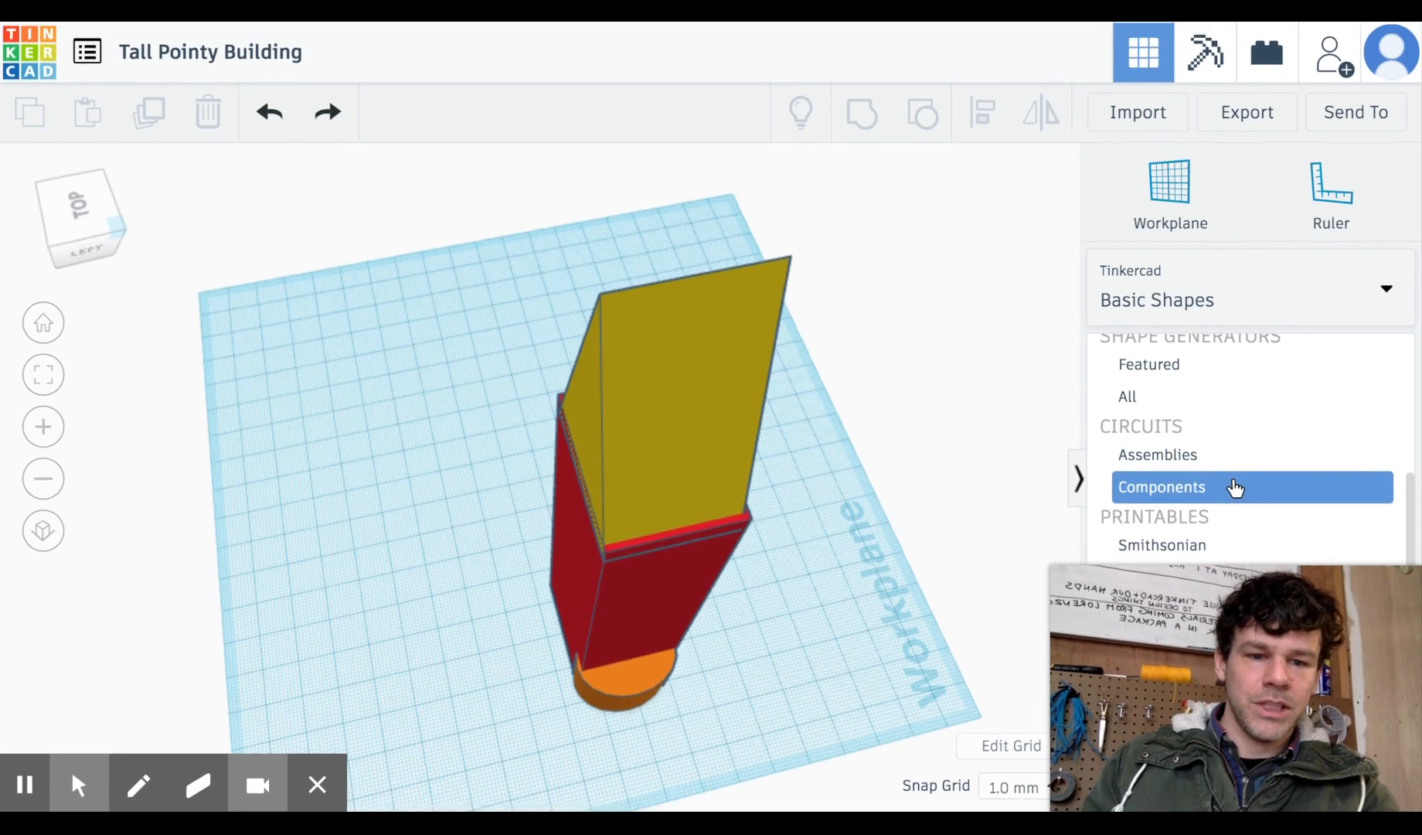
scroll(1250, 442, up, 4)
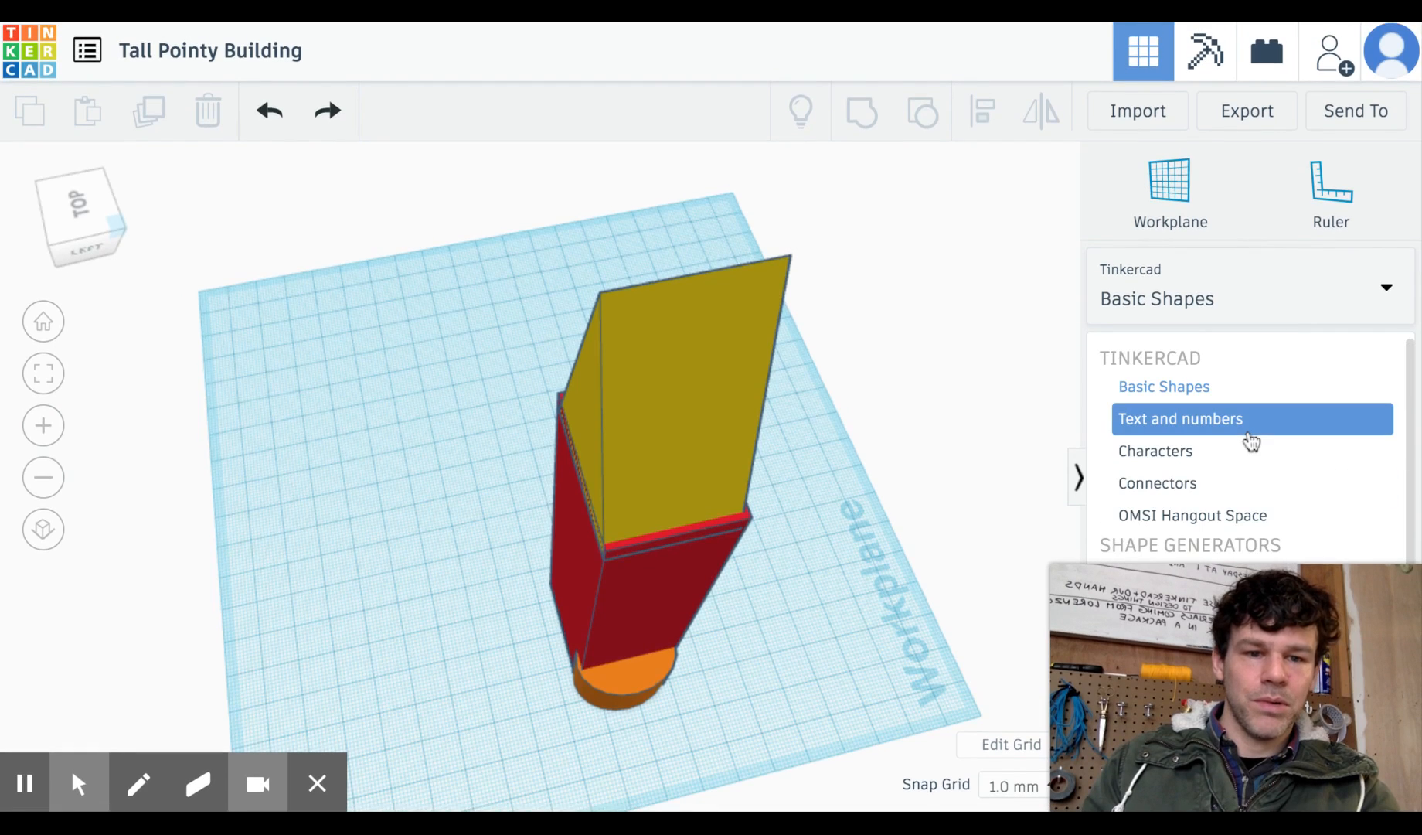
click(1214, 458)
scroll(1347, 517, down, 3)
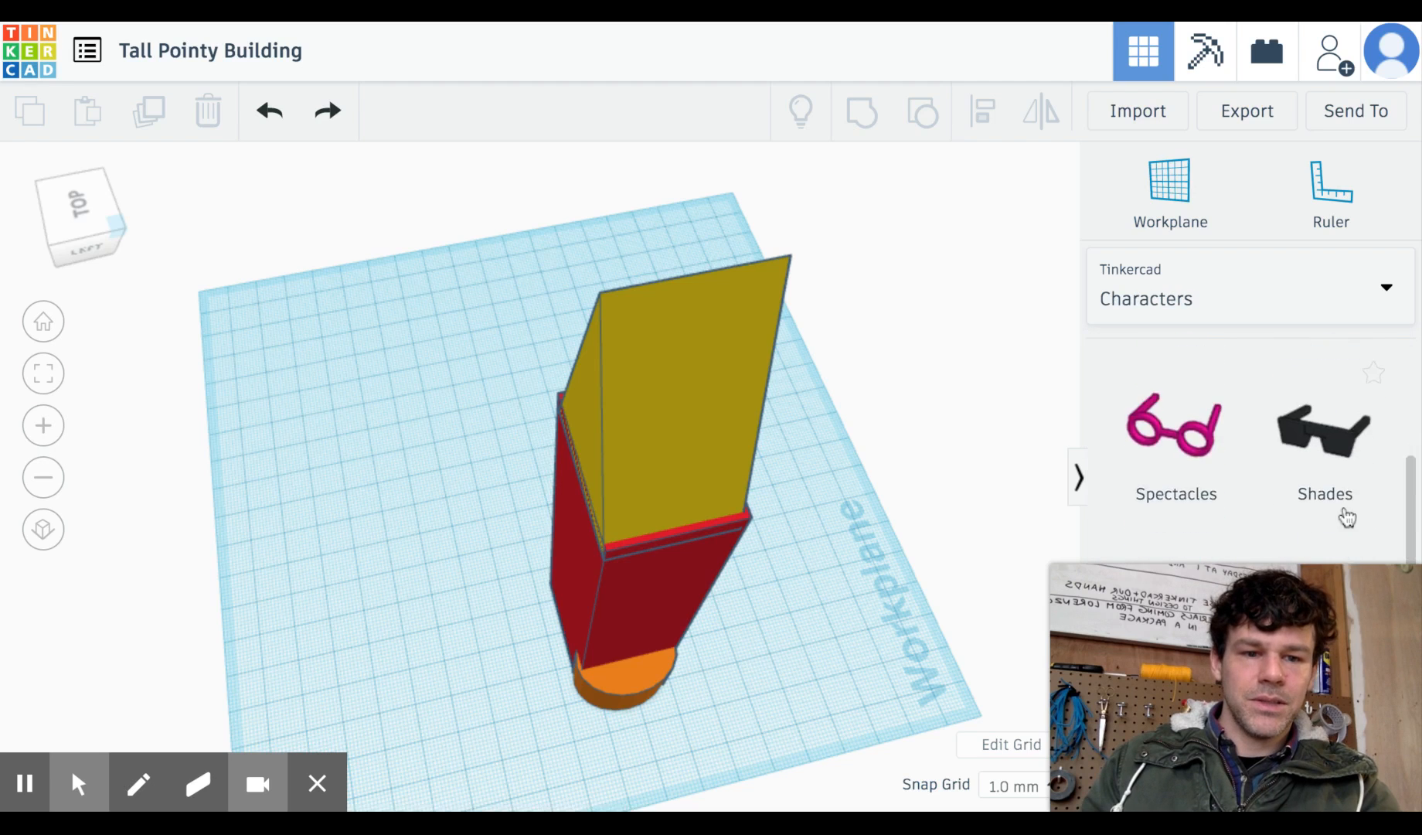
scroll(1321, 456, down, 5)
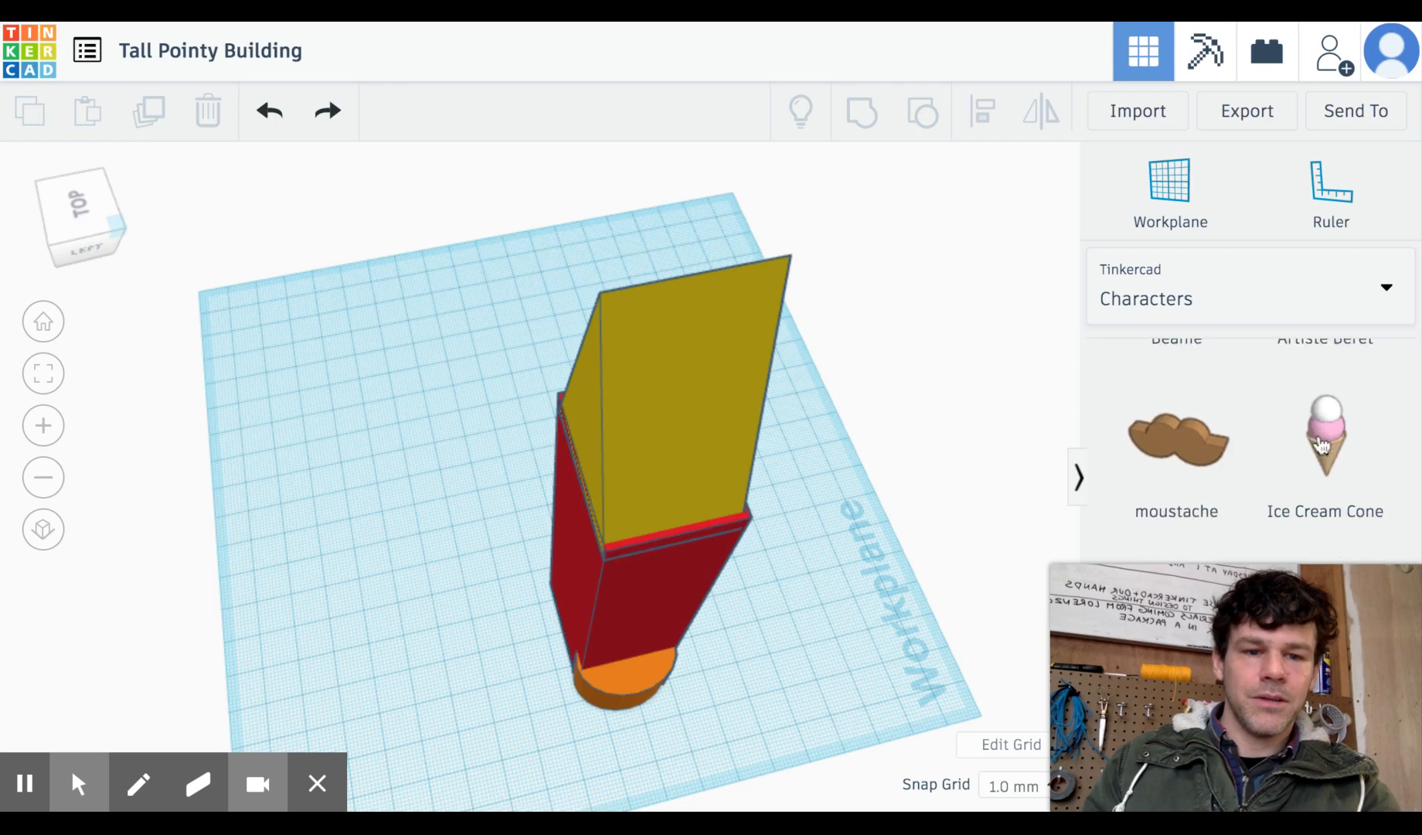
scroll(1322, 444, down, 3)
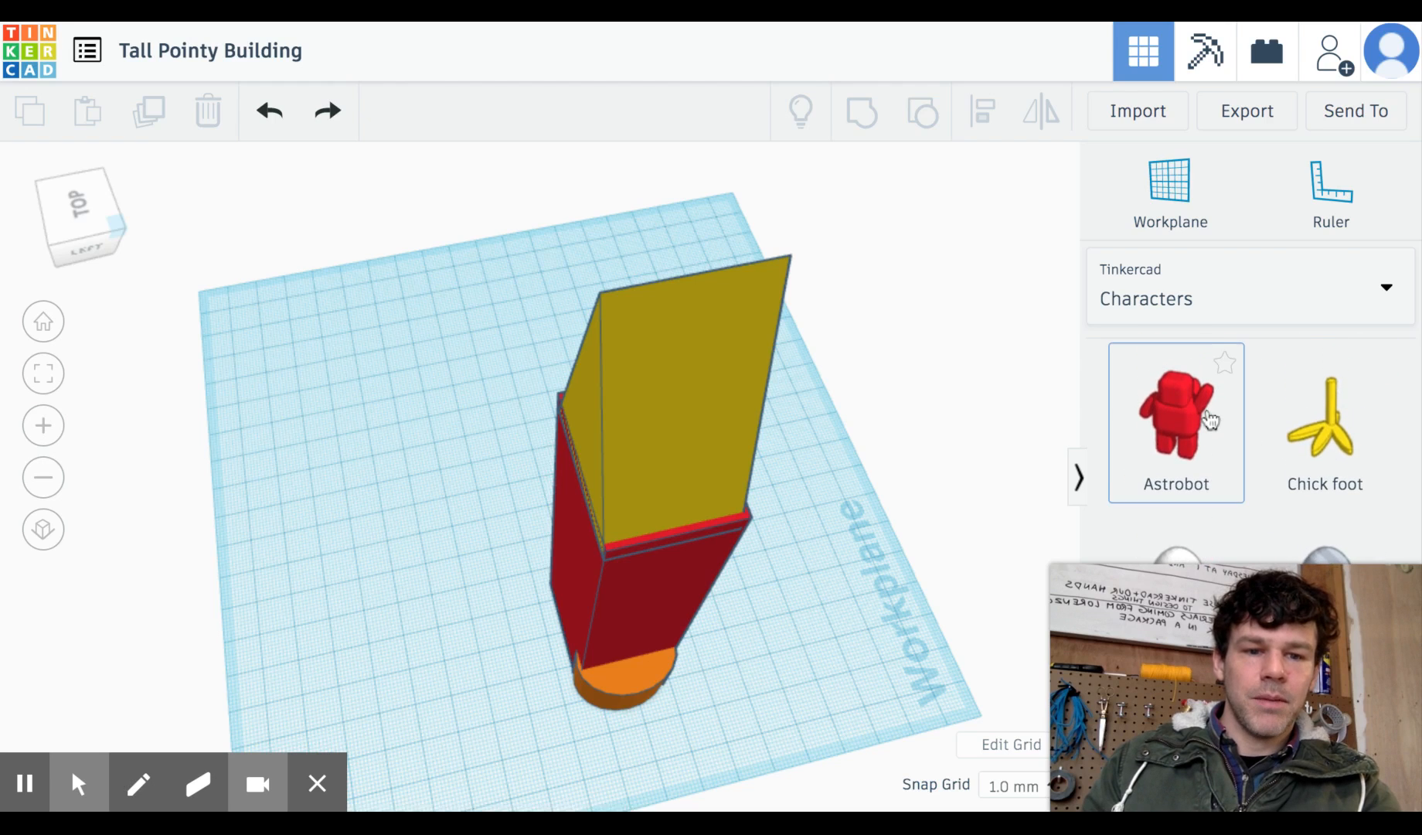
drag(1180, 423, 411, 508)
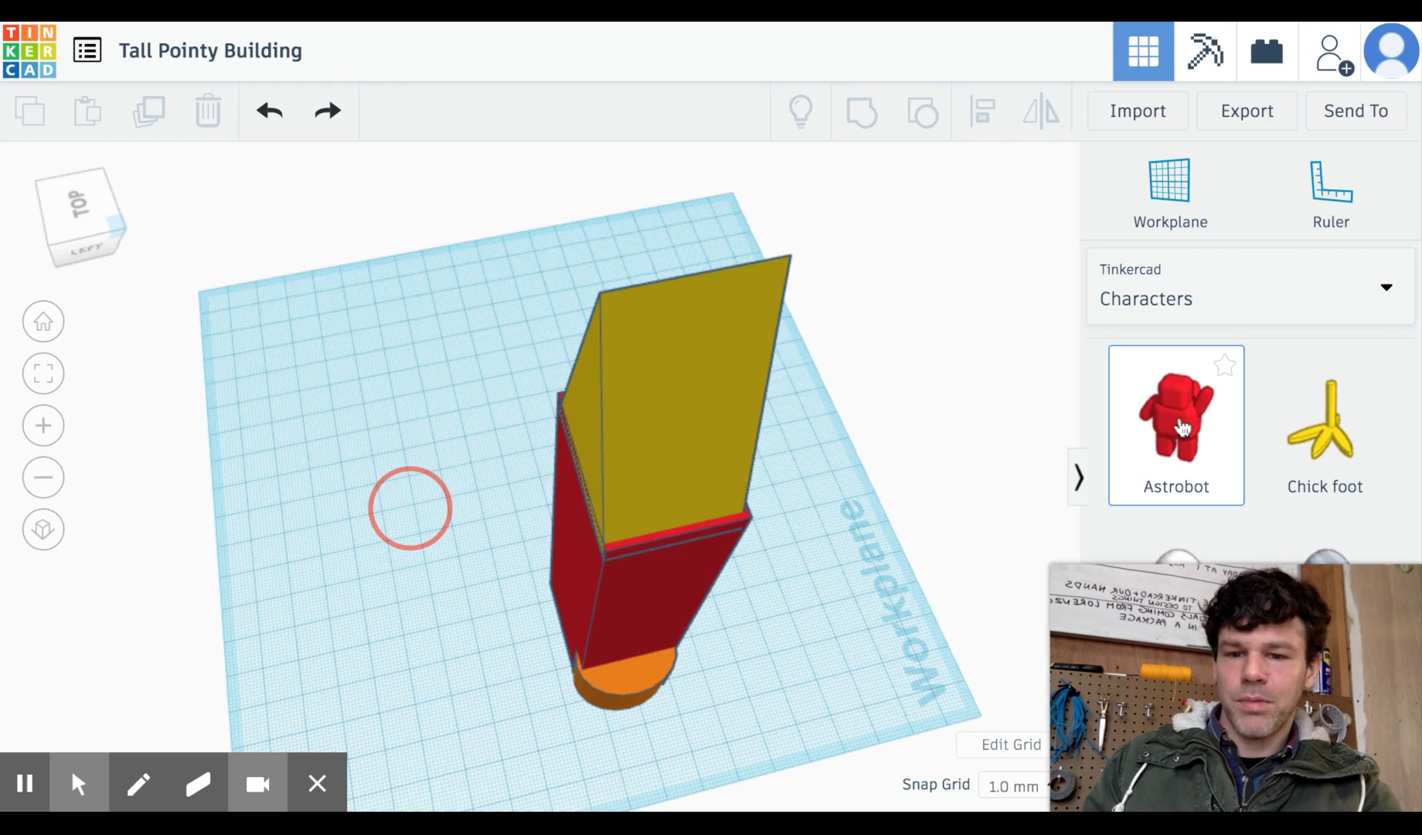
drag(487, 607, 488, 607)
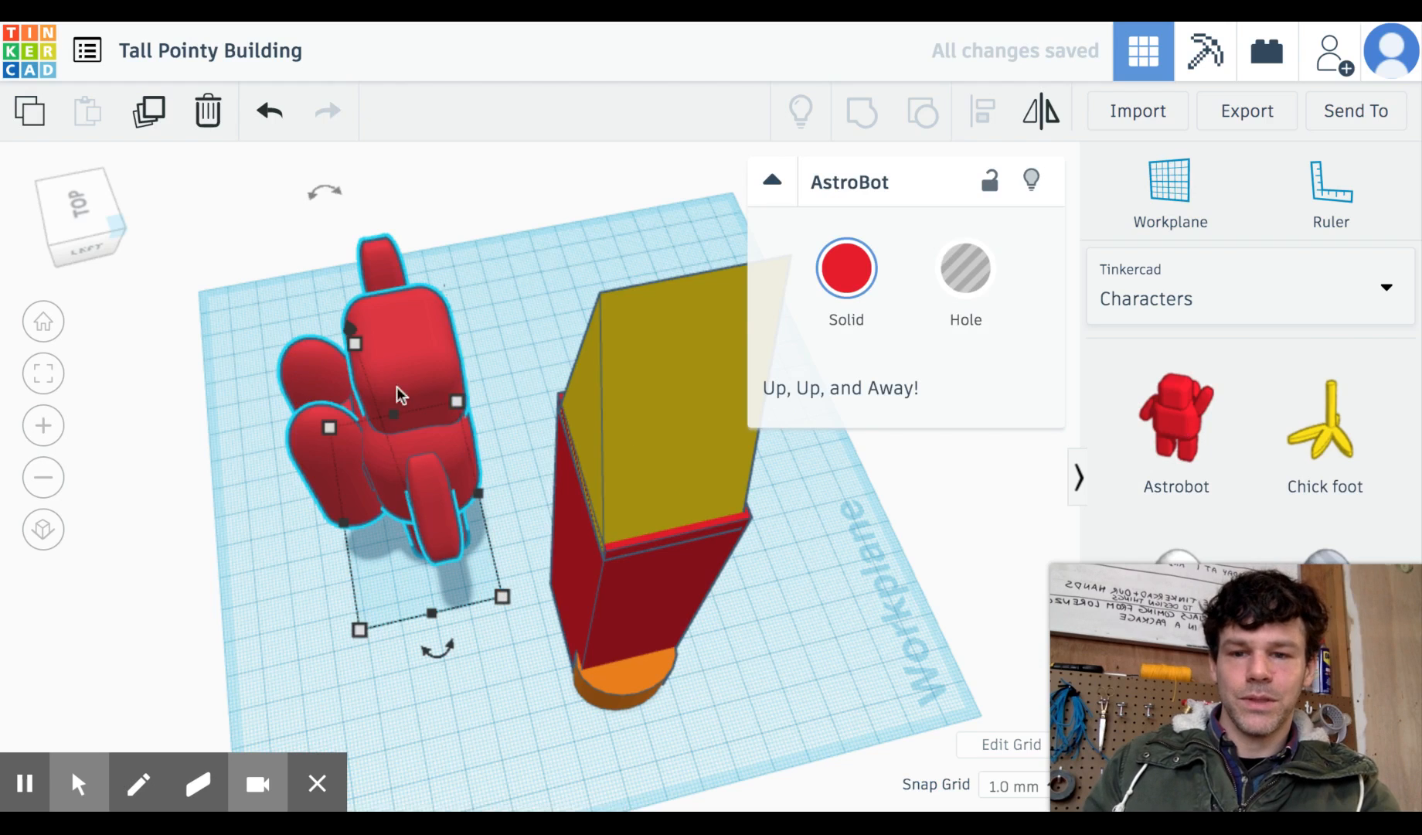
Shrink the Astrobot's height and reduce its footprint to about 14.5 by 13 mm.
drag(82, 240, 45, 235)
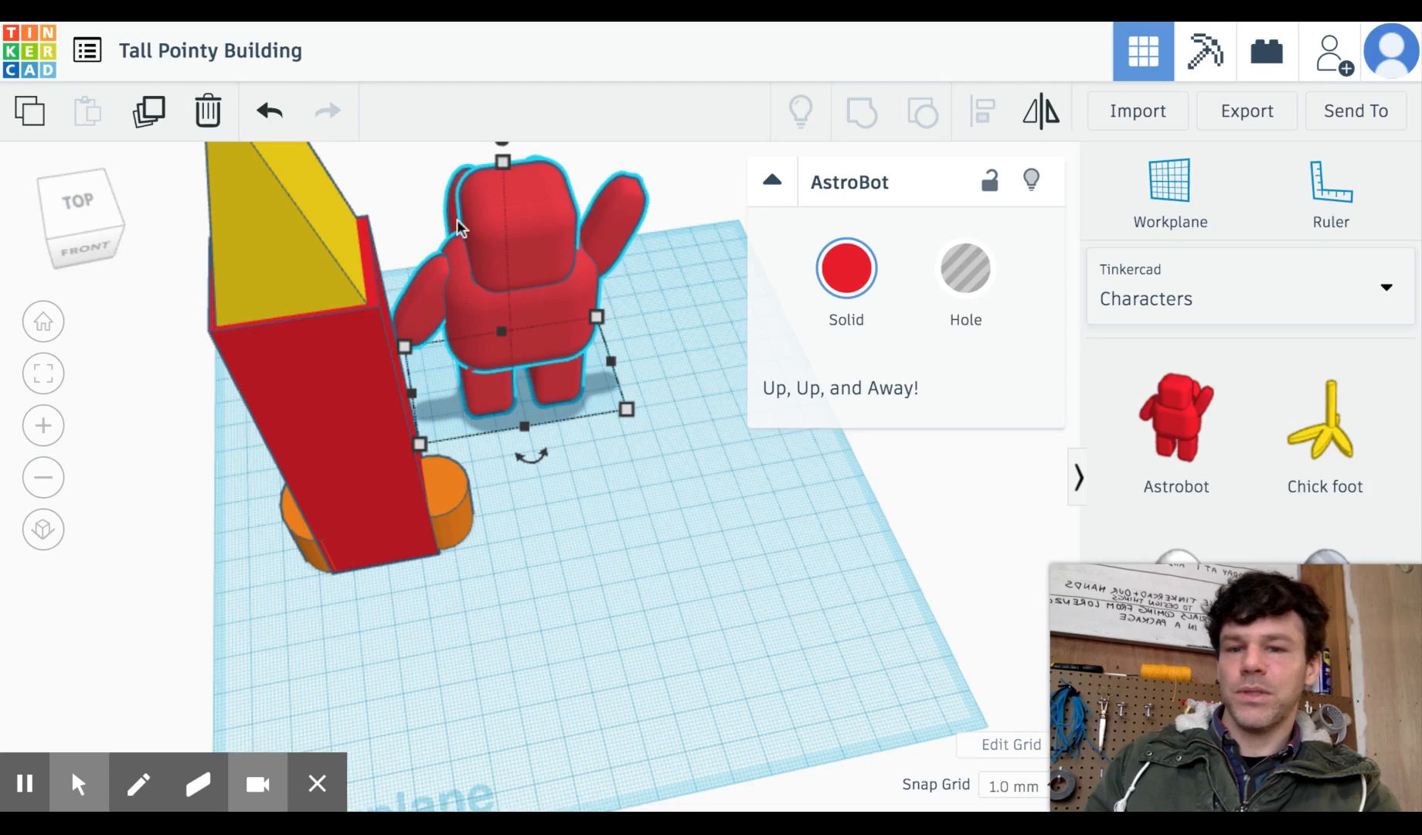
mouse_move(498, 168)
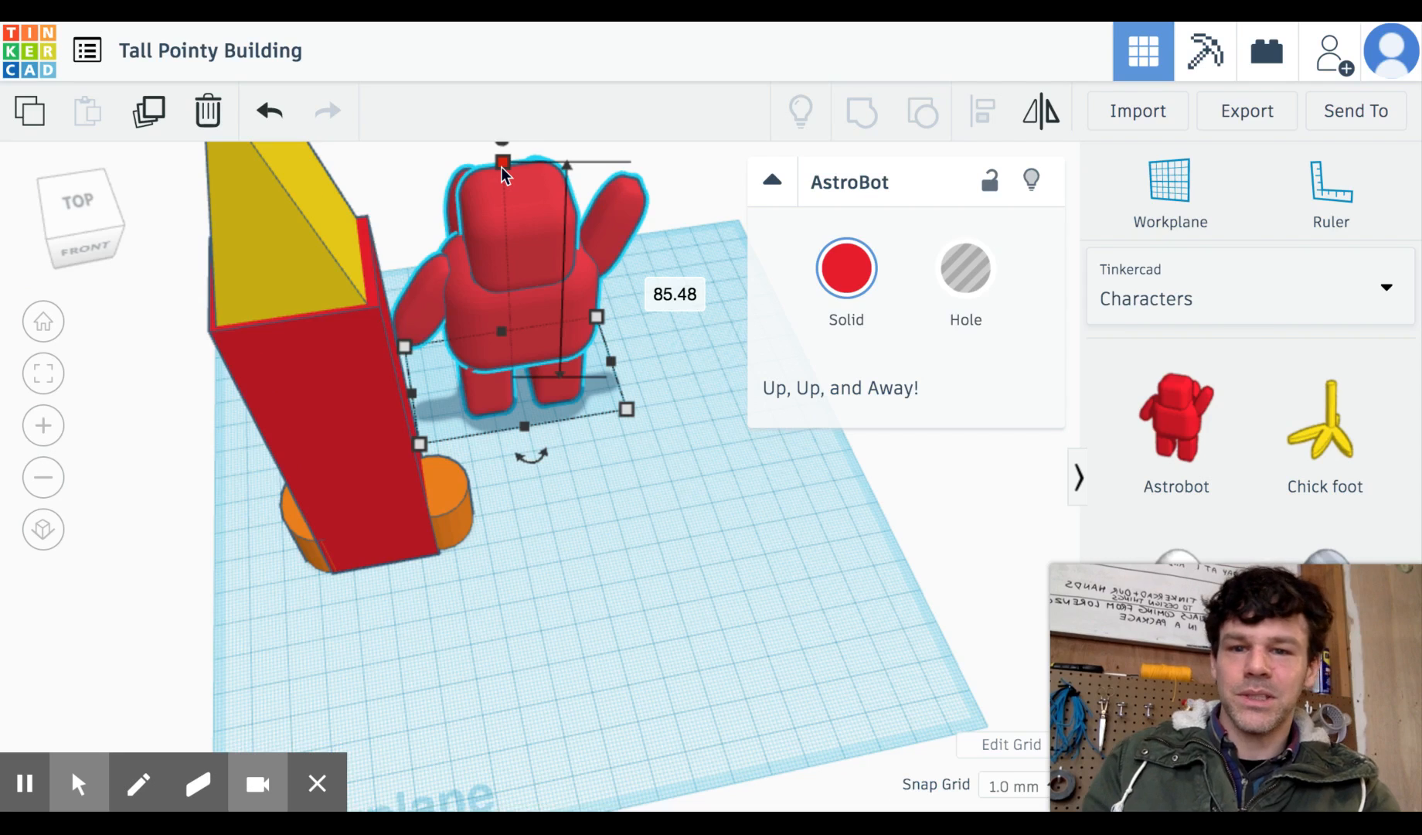
drag(501, 167, 511, 327)
drag(627, 408, 451, 368)
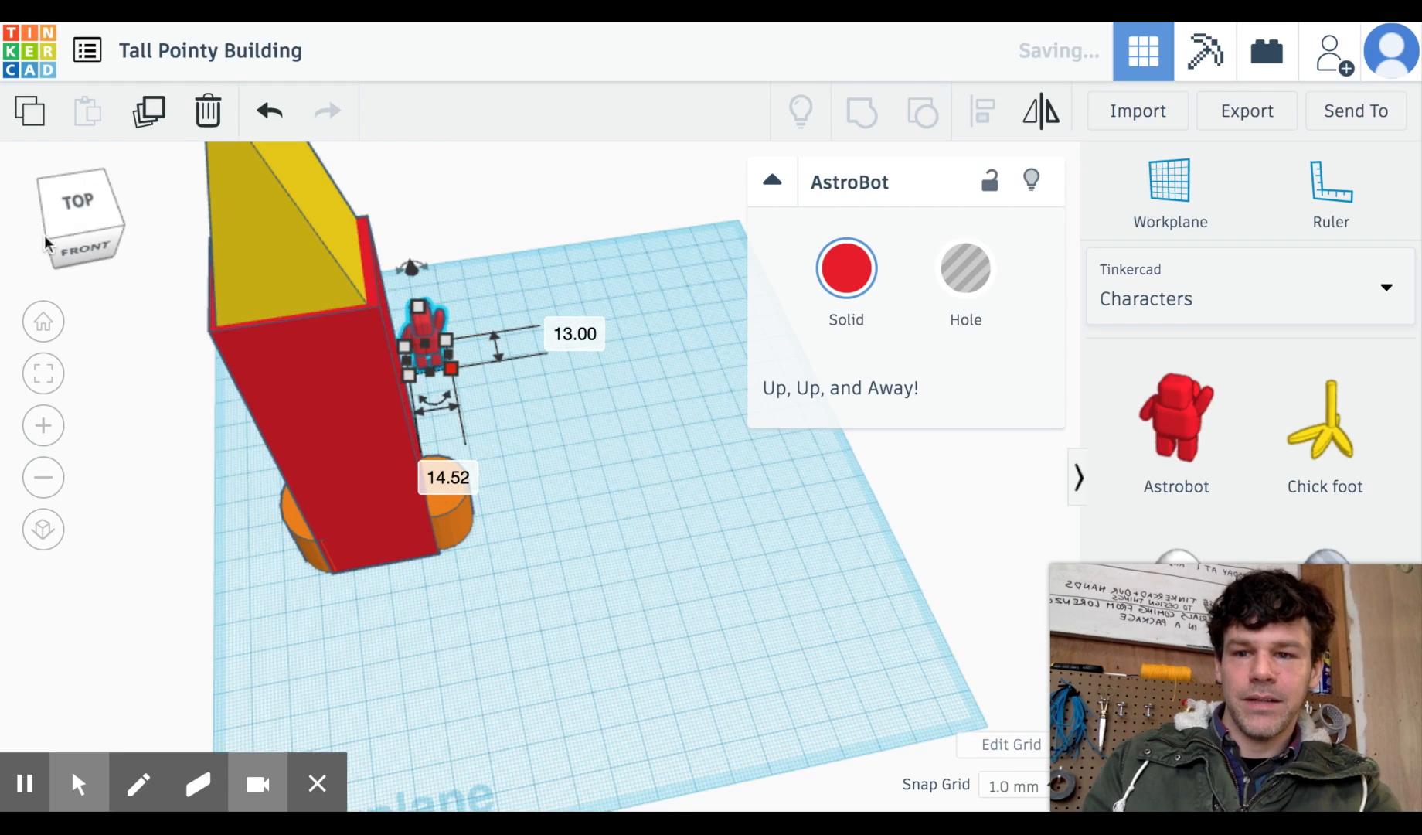
mouse_move(45, 234)
mouse_down()
mouse_move(63, 229)
mouse_move(70, 253)
mouse_move(98, 236)
mouse_move(48, 246)
mouse_up()
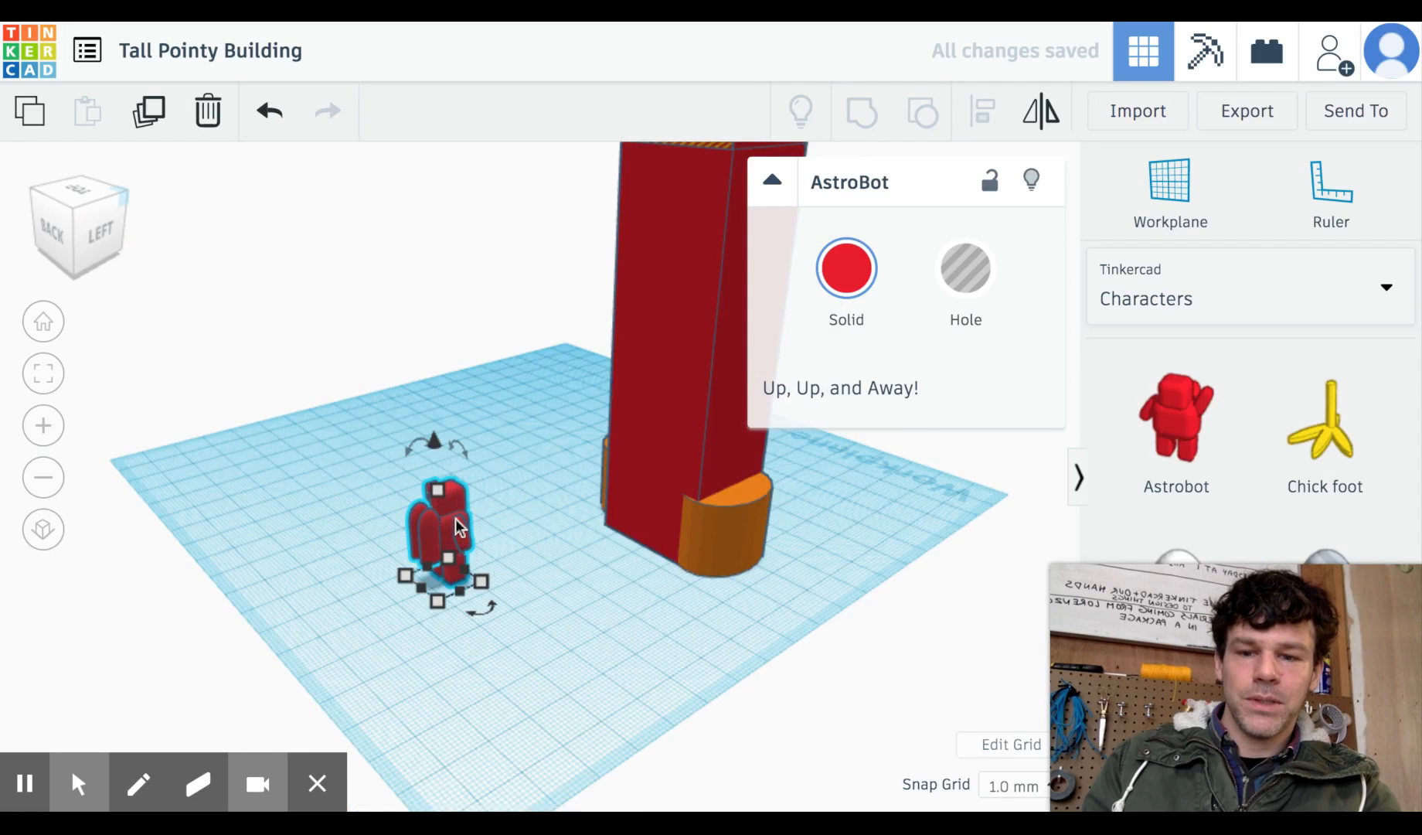
Move the Astrobot close to the tower's base and shrink it to about 19 mm tall with a footprint of about 8.5 by 11 mm.
drag(455, 518, 576, 517)
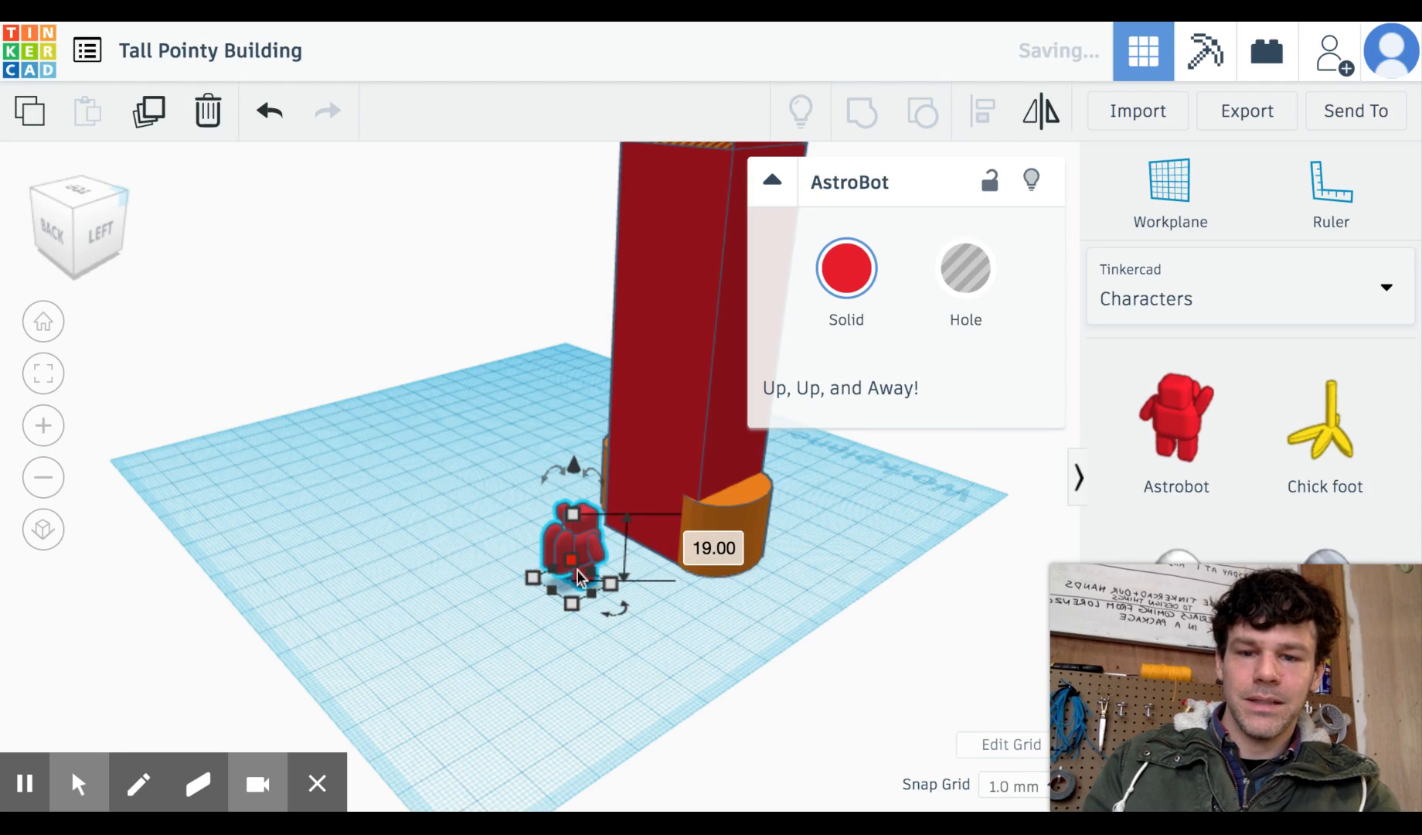
drag(571, 601, 562, 590)
Change the workplane grid's units to inches and set its width and length to 12 each.
click(1003, 749)
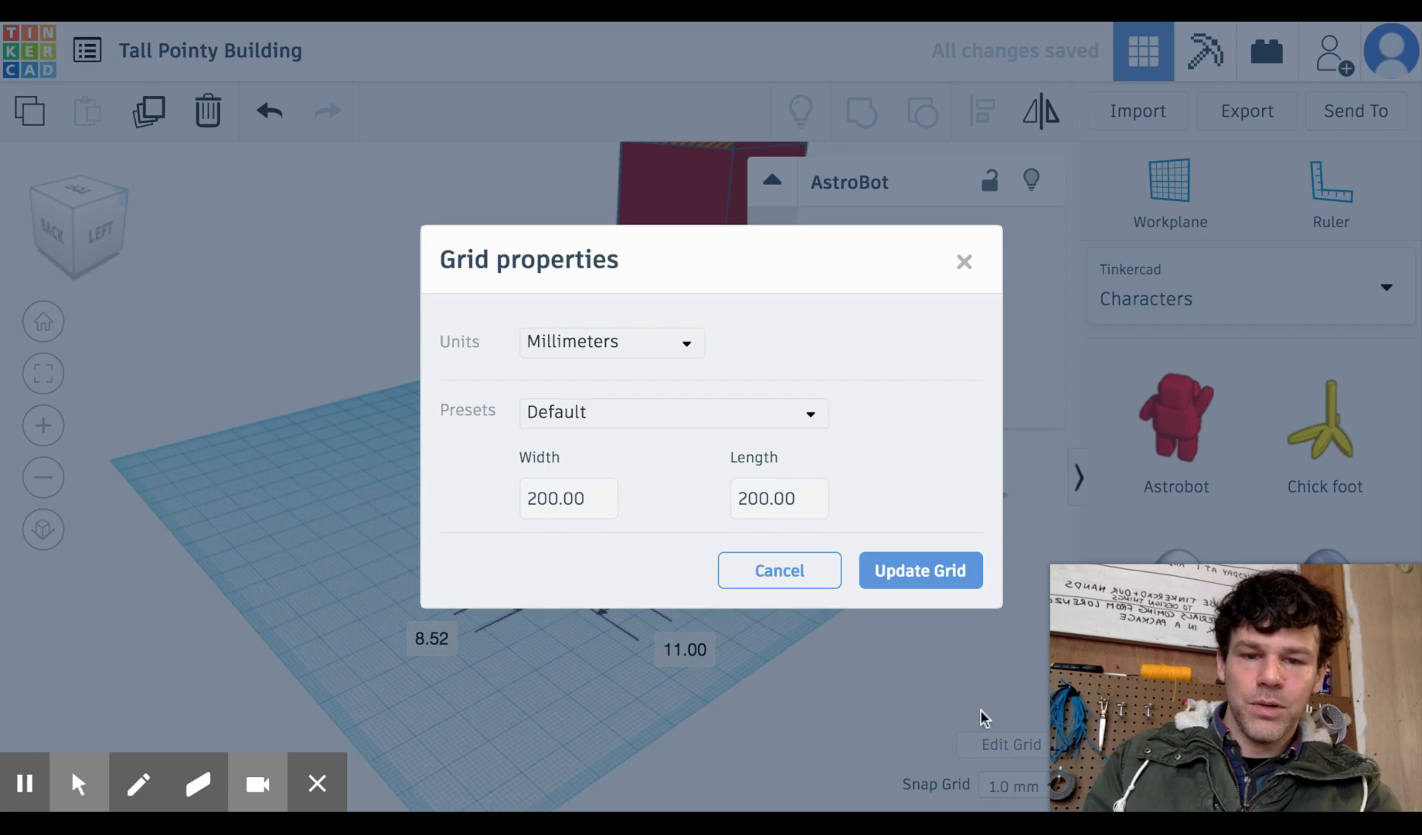
click(963, 262)
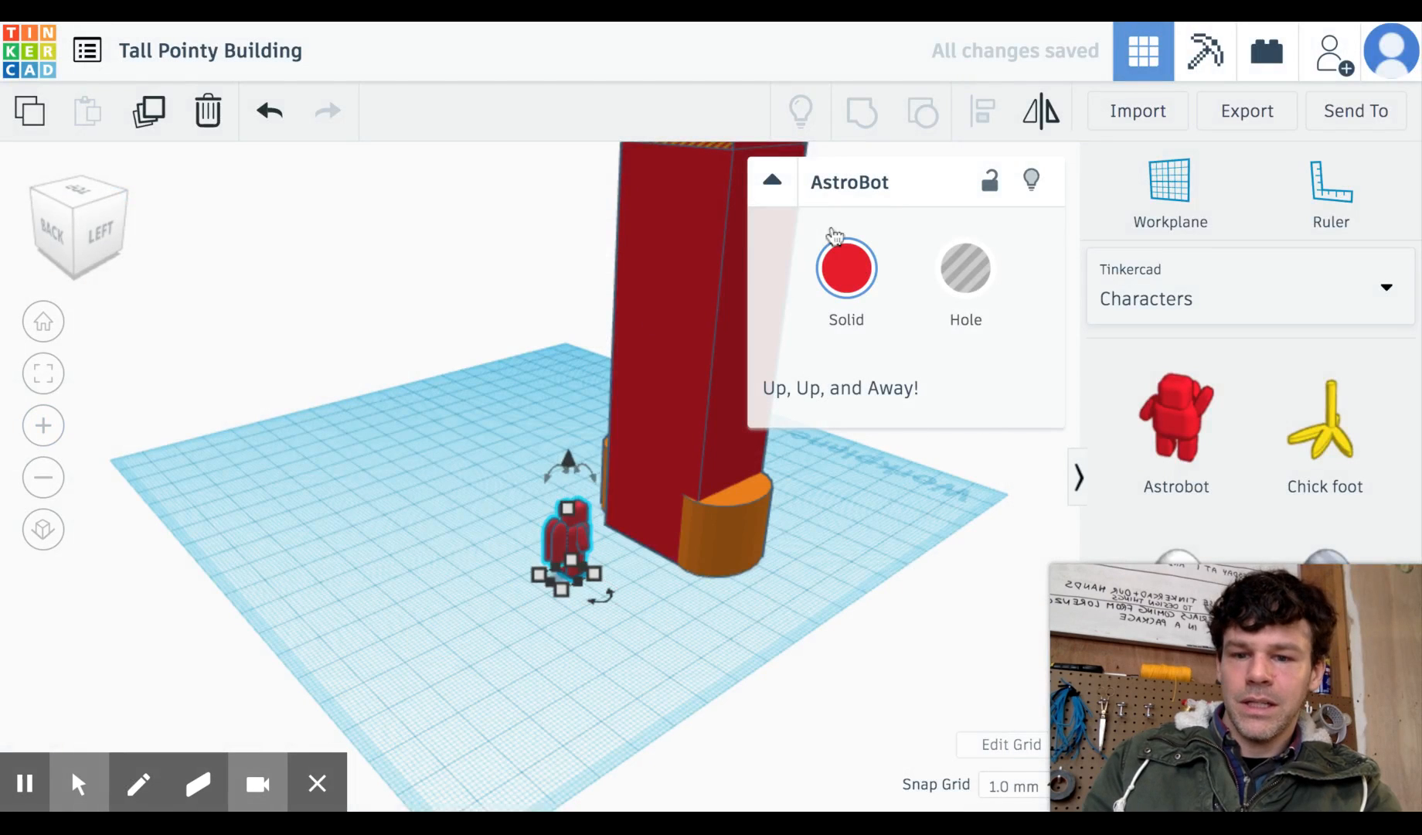
click(1030, 752)
click(671, 349)
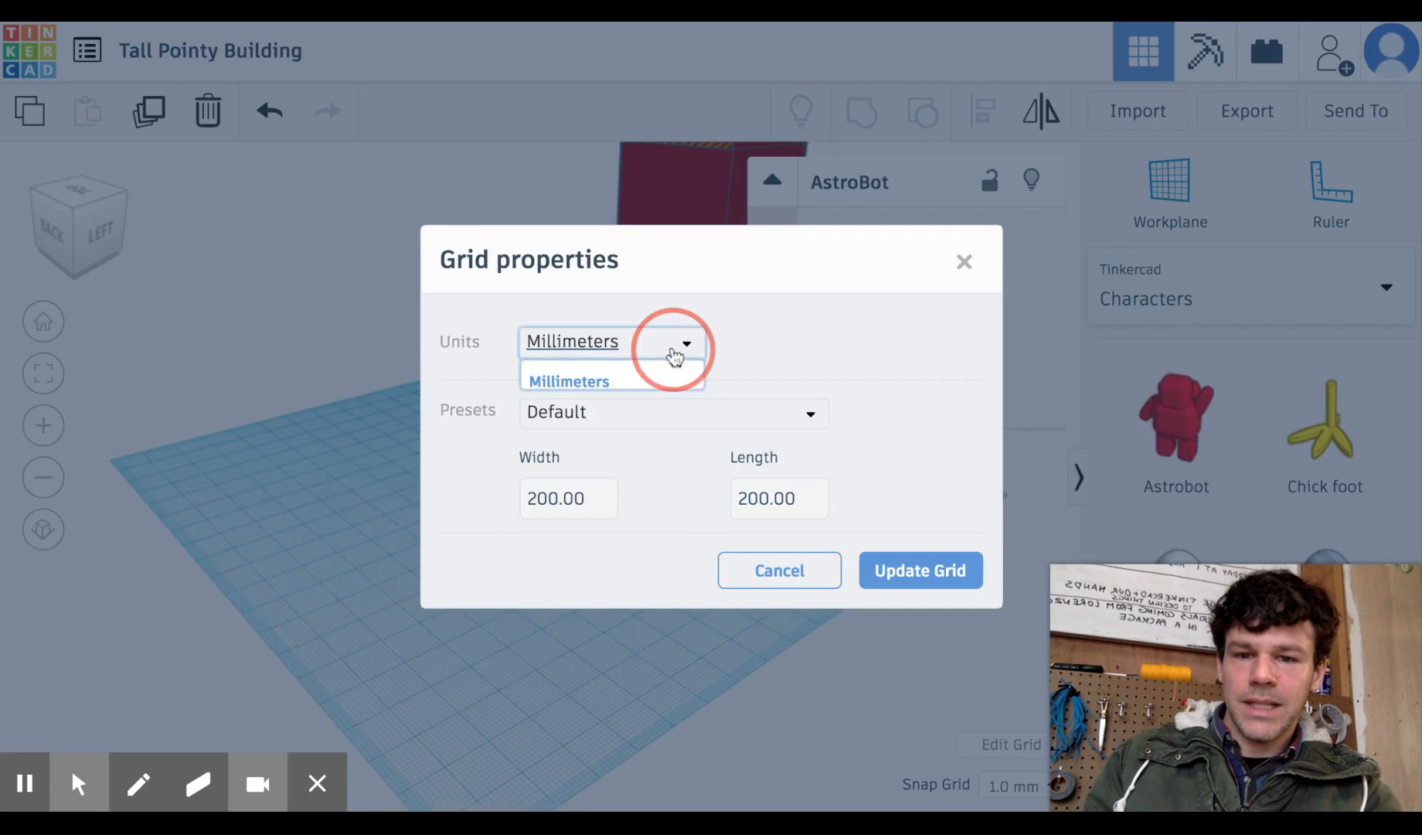
click(603, 417)
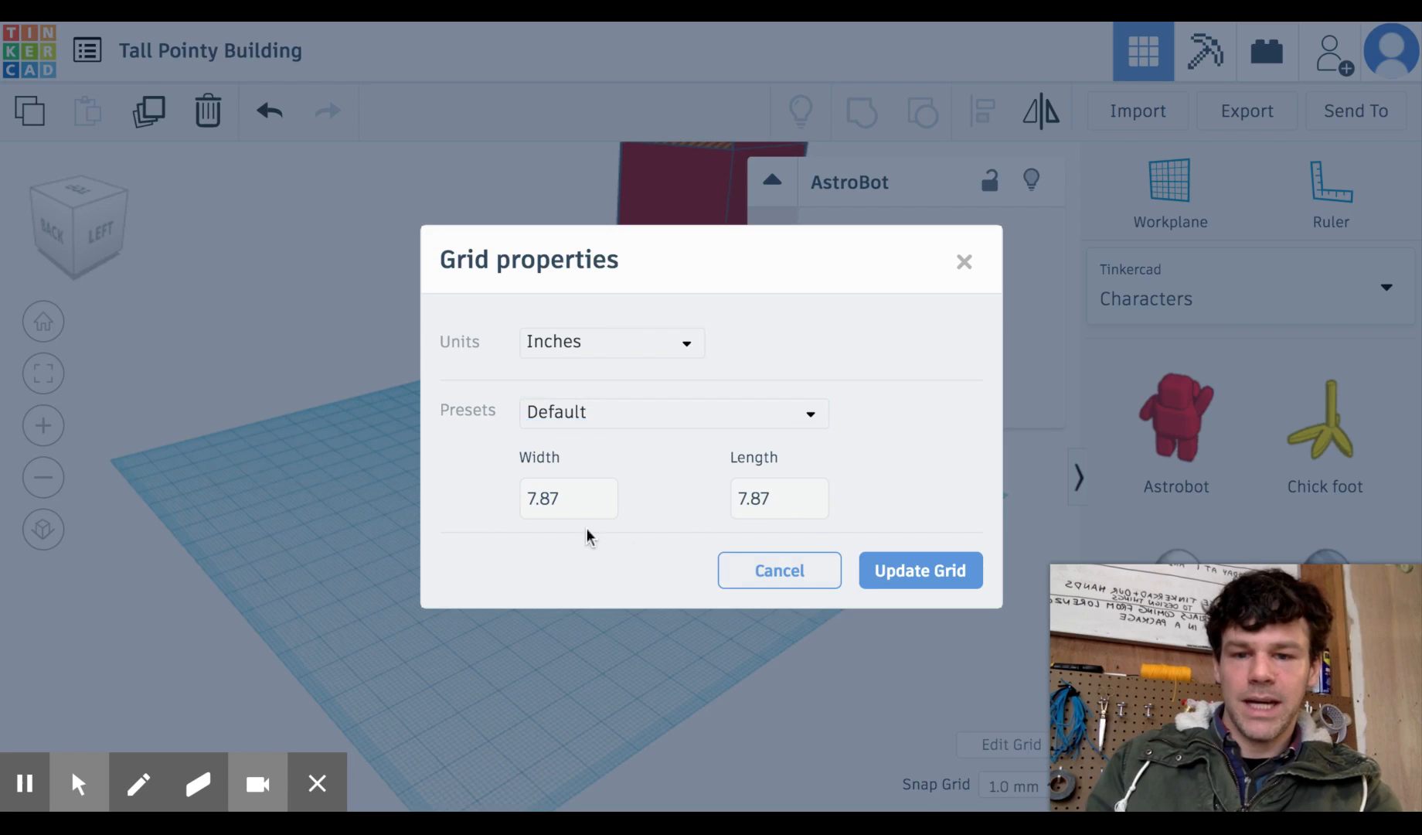
click(574, 497)
double_click(574, 497)
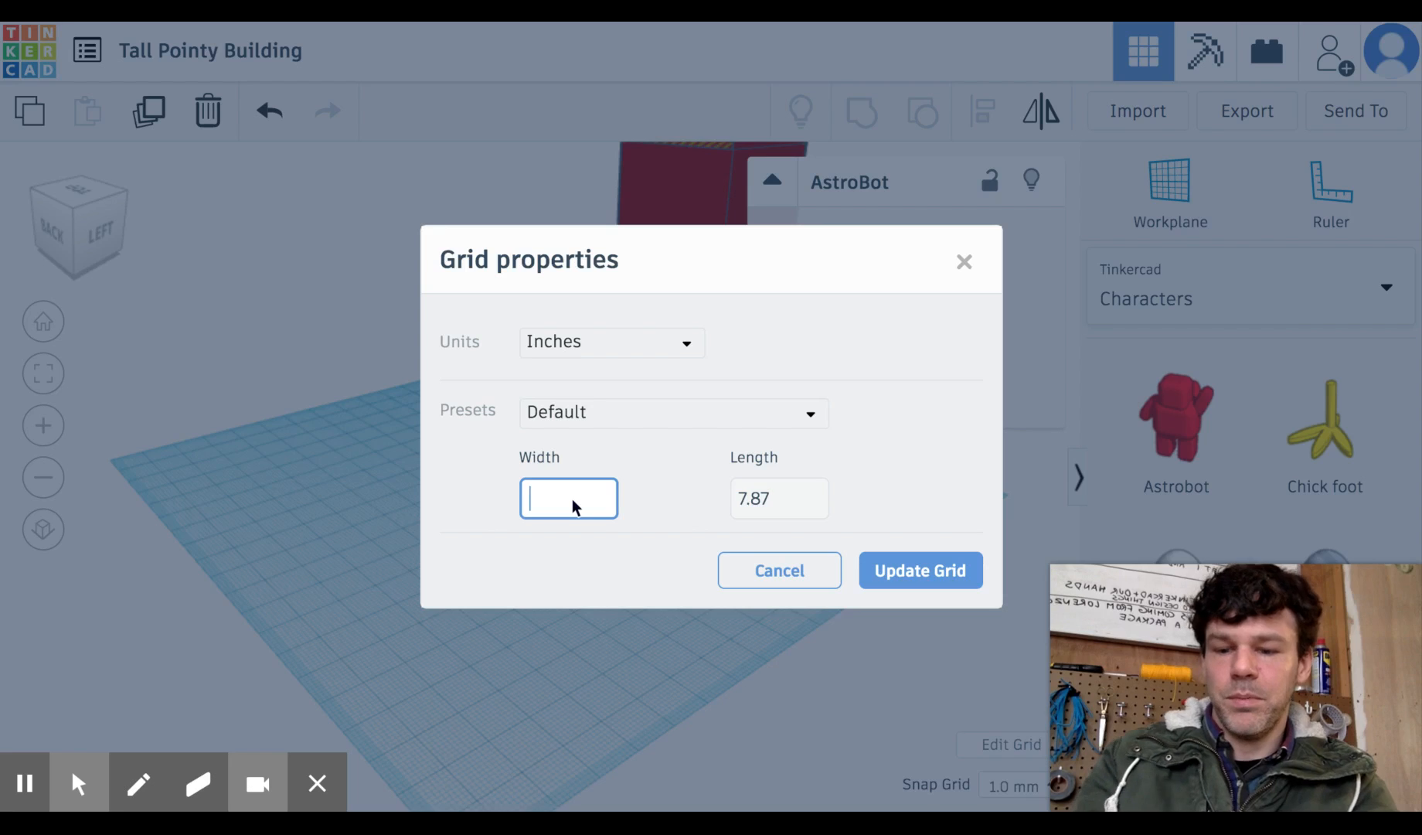
click(781, 498)
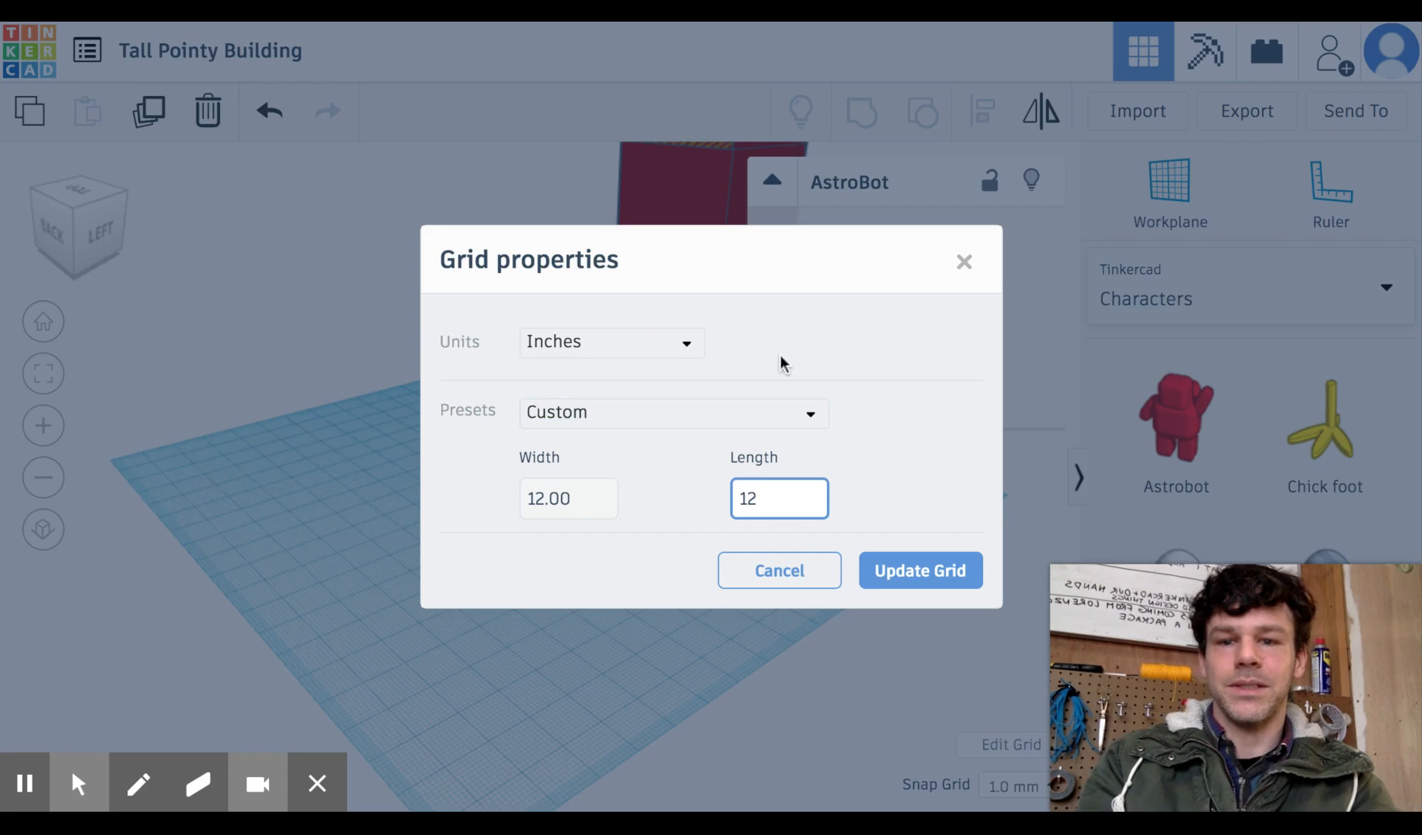
click(885, 580)
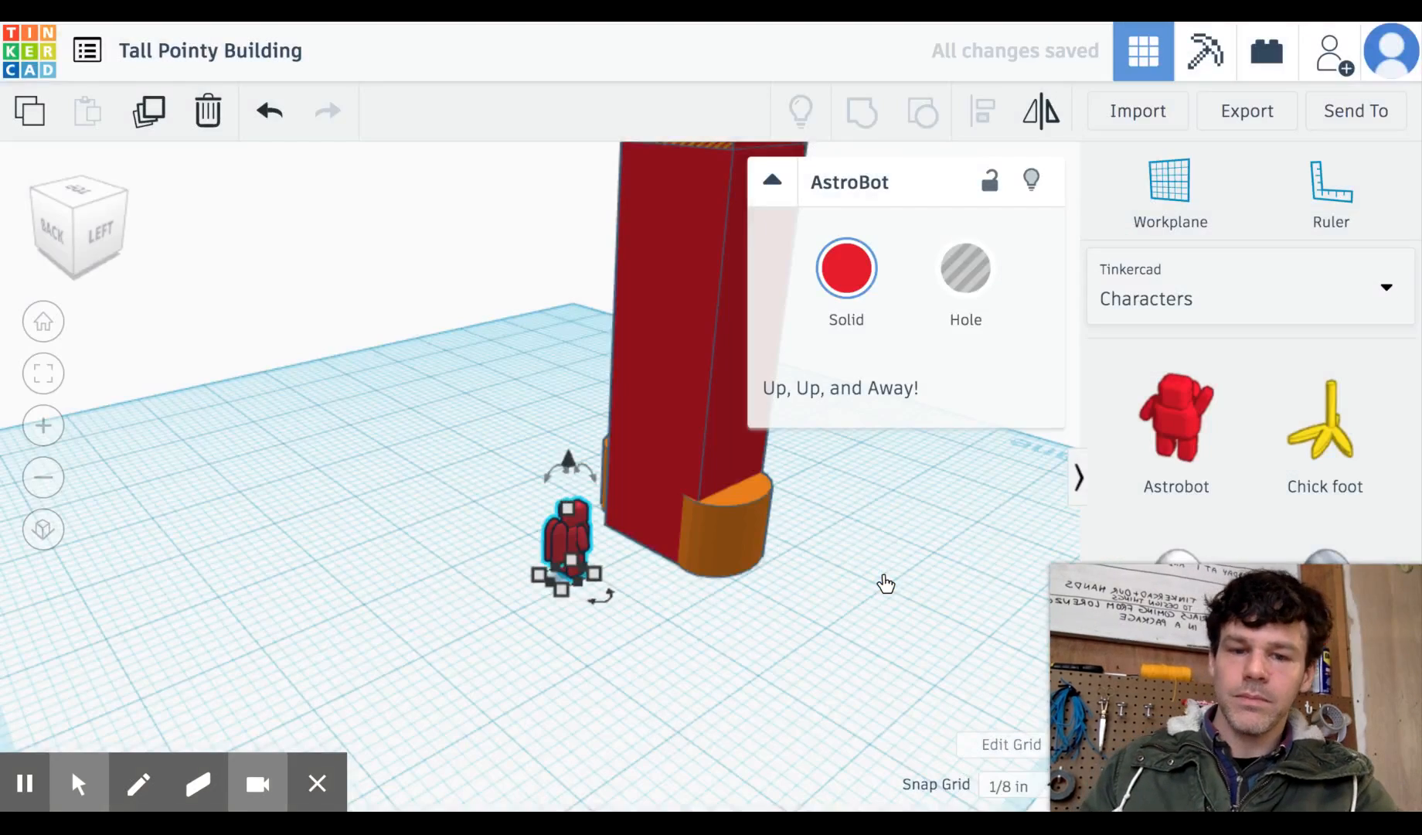
Inspect the whole building and the Astrobot on the resized workplane from the left side, slightly above.
click(43, 480)
click(44, 479)
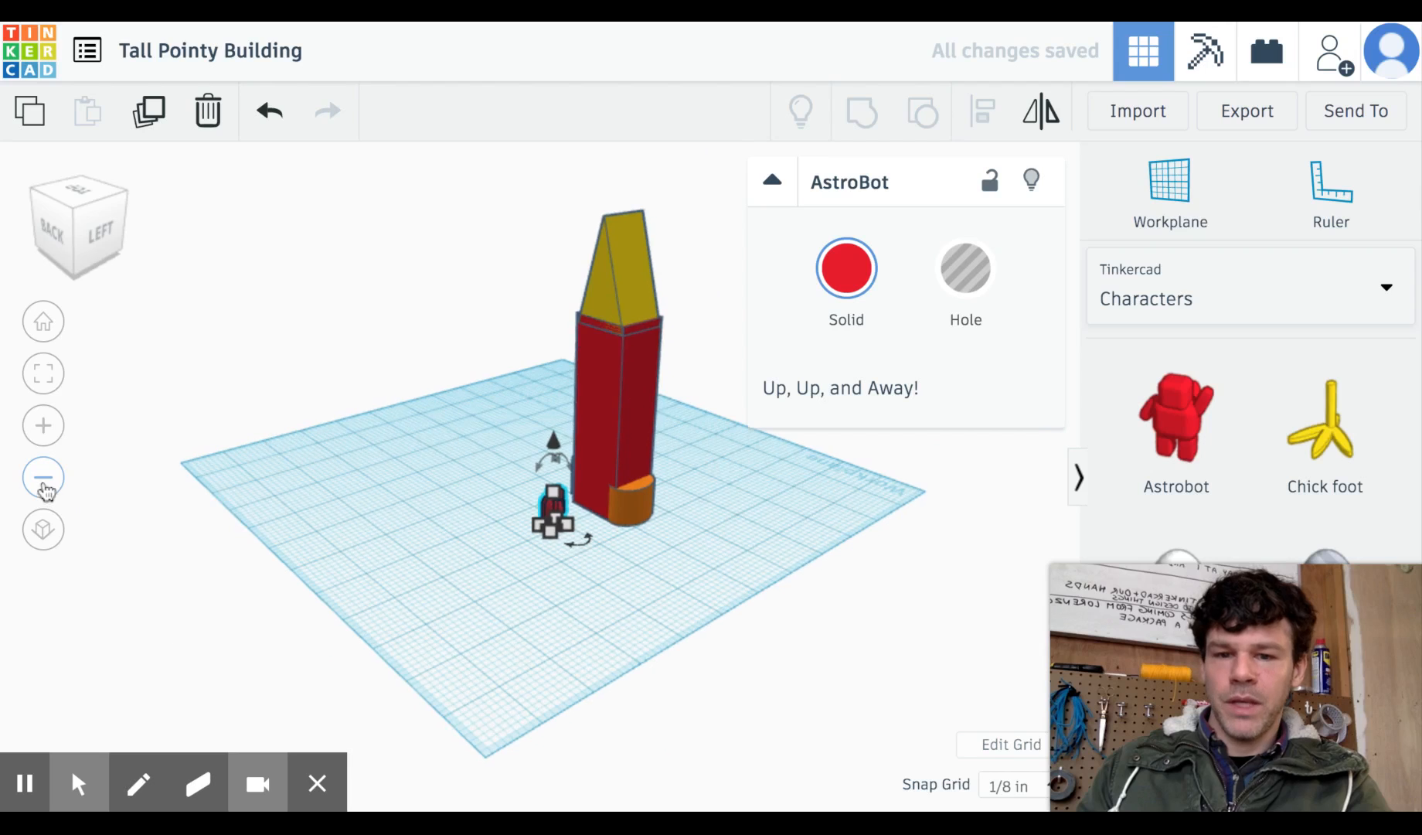
click(101, 227)
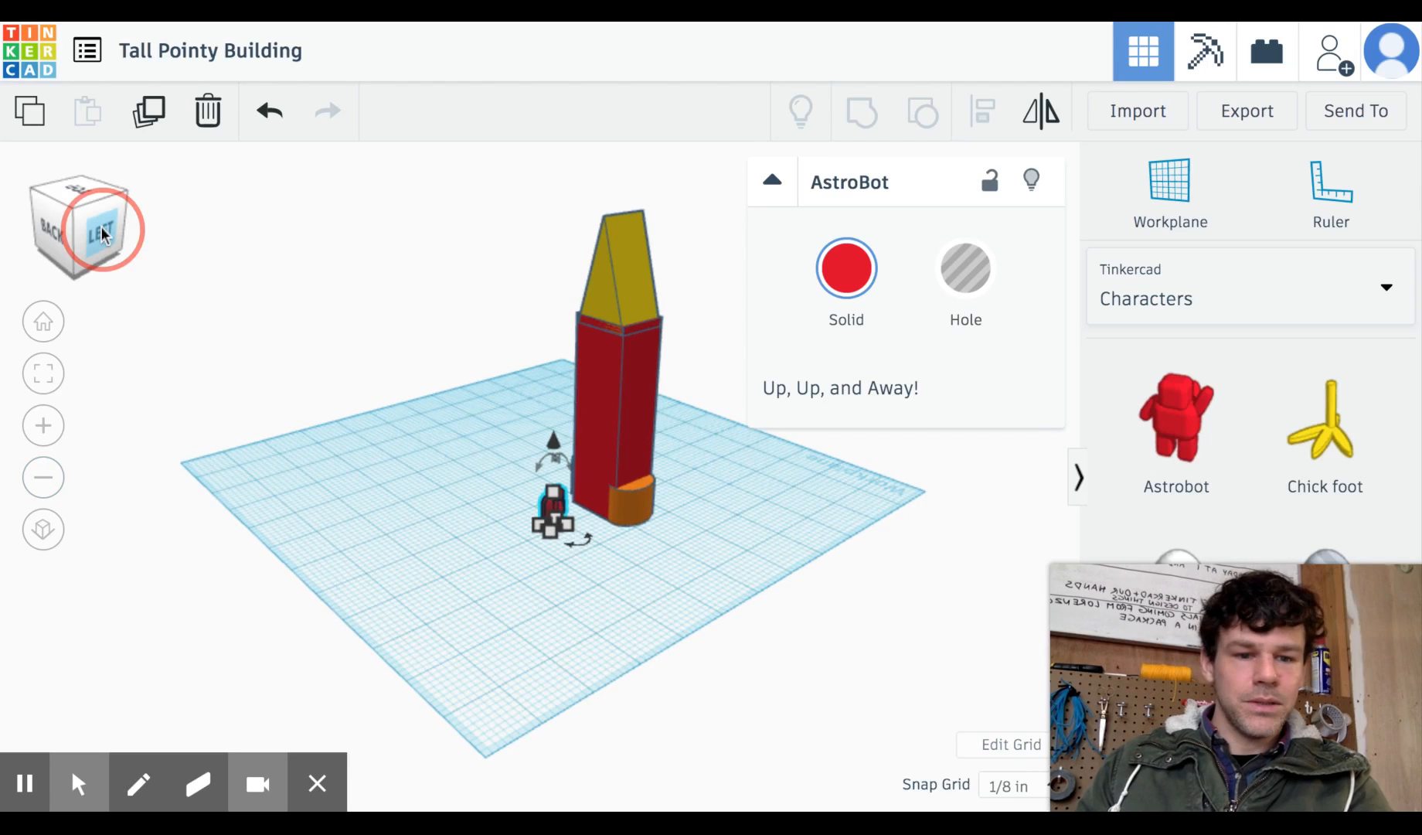
mouse_move(77, 227)
mouse_down()
mouse_move(123, 254)
mouse_move(92, 242)
mouse_up()
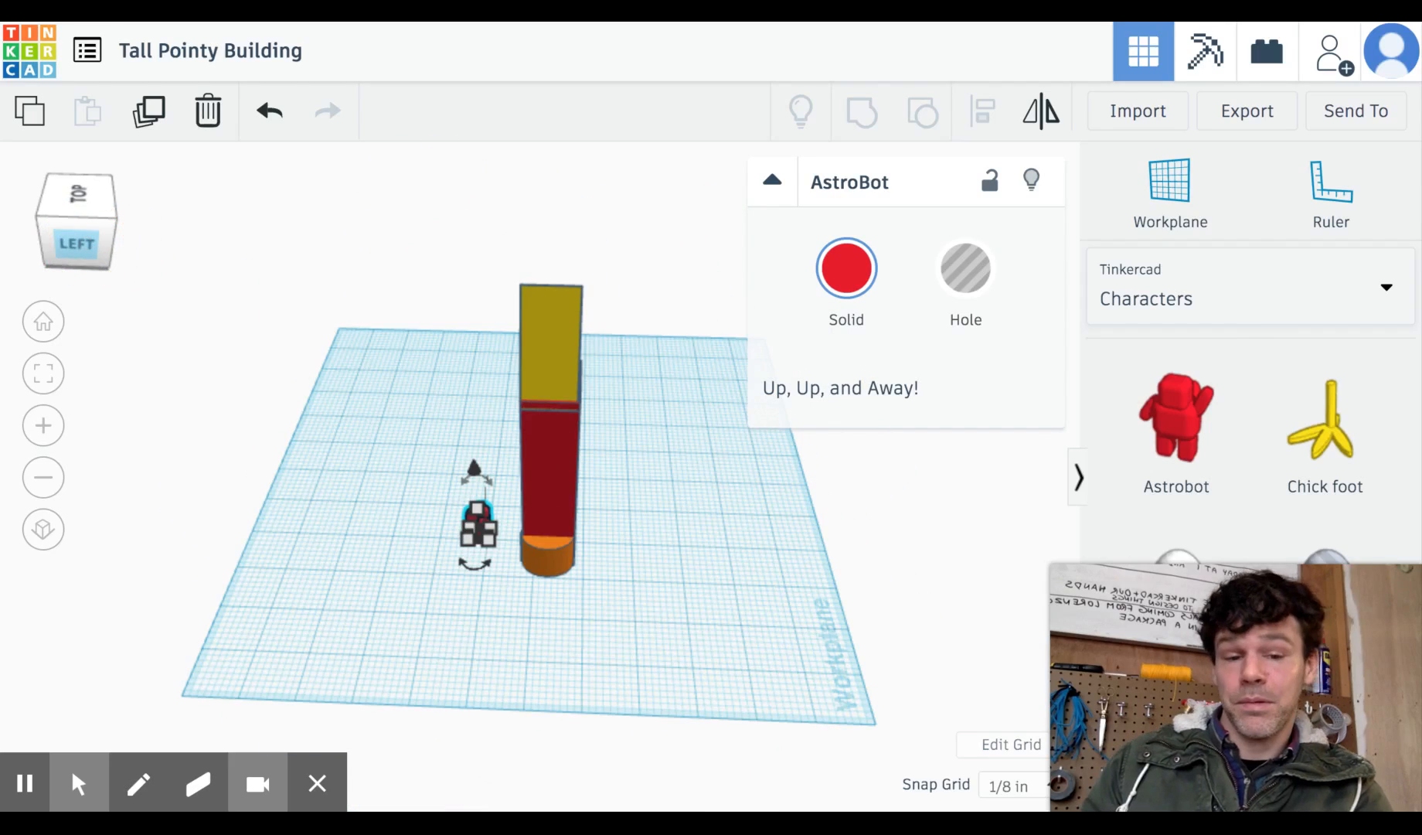